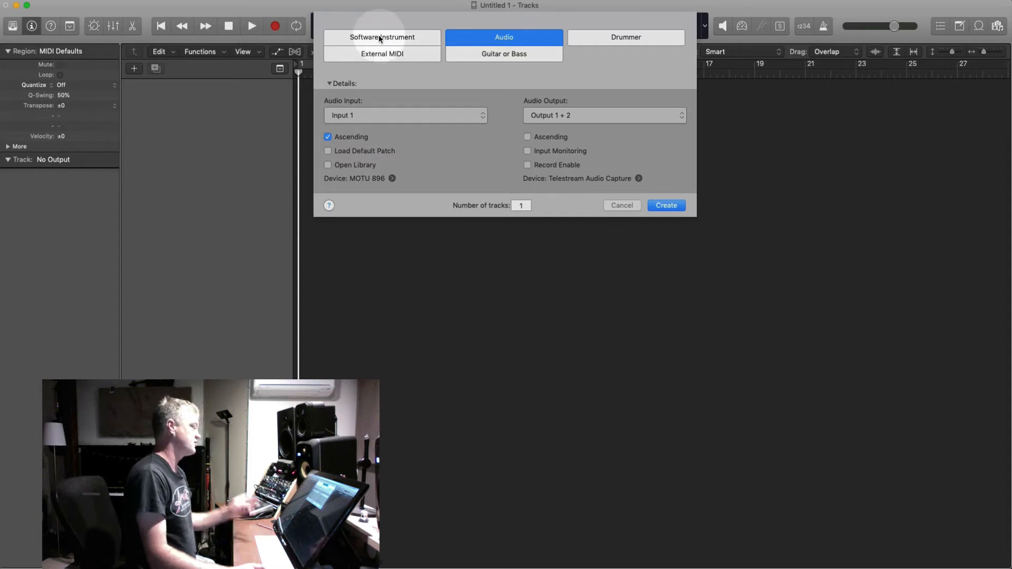
# Step: Create a Drummer track in the Rock genre with Open Library enabled
pyautogui.click(379, 35)
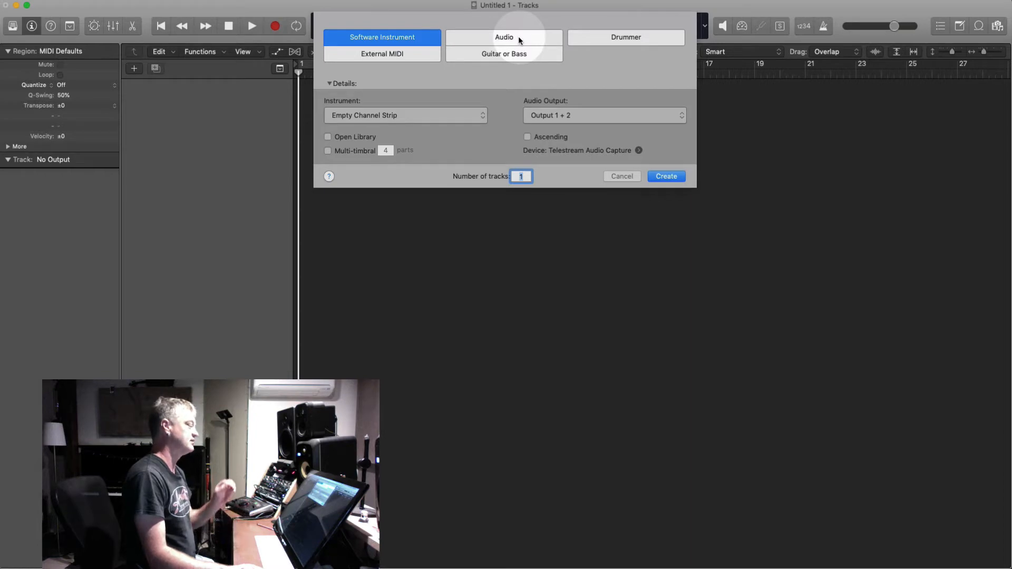
pyautogui.click(626, 40)
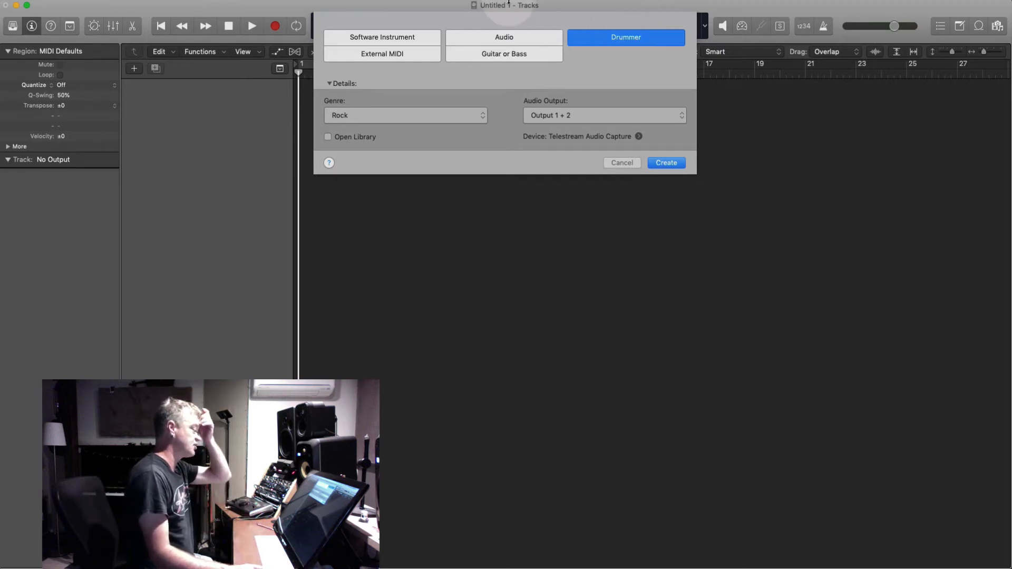
pyautogui.click(479, 117)
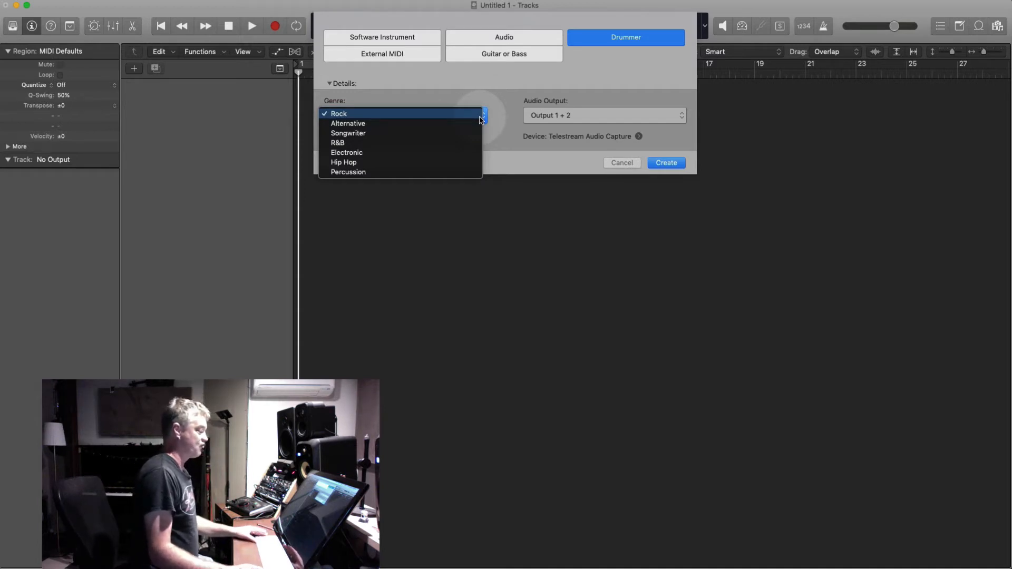
pyautogui.click(480, 119)
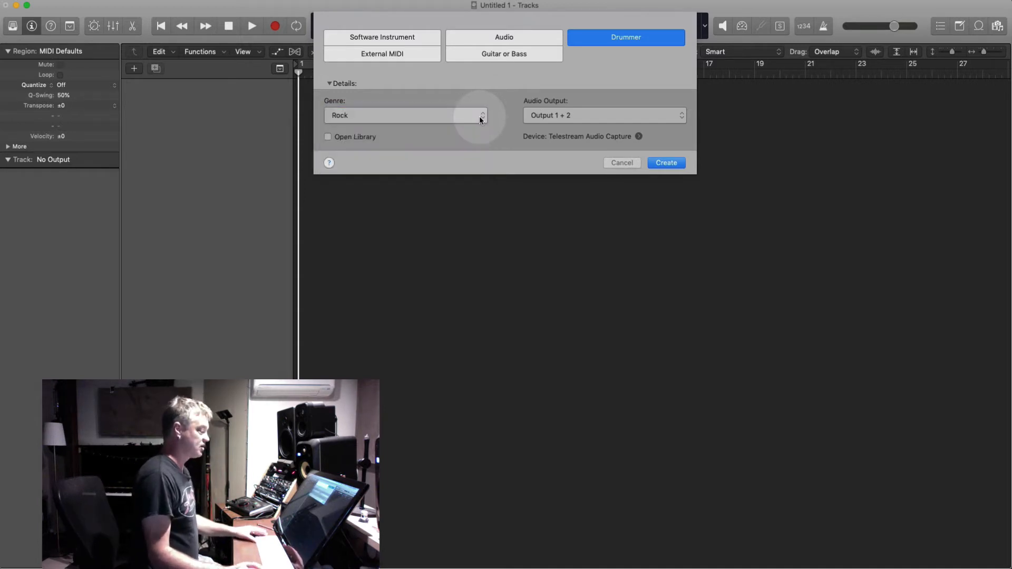
pyautogui.click(327, 137)
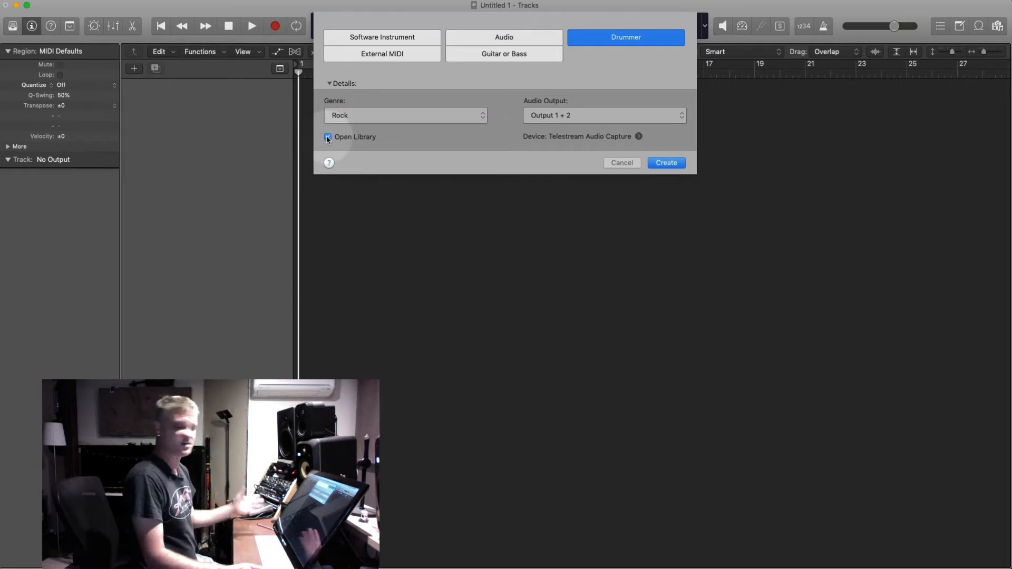
pyautogui.click(666, 163)
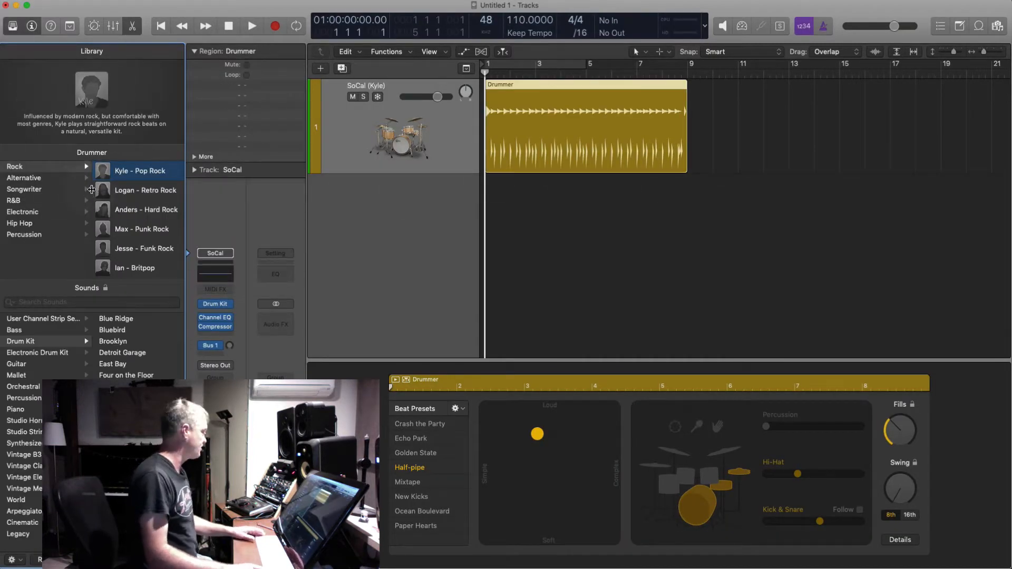
# Step: Compare the Pop Rock, Retro Rock and Hard Rock drummers in the Rock category, ending on Pop Rock
pyautogui.click(15, 168)
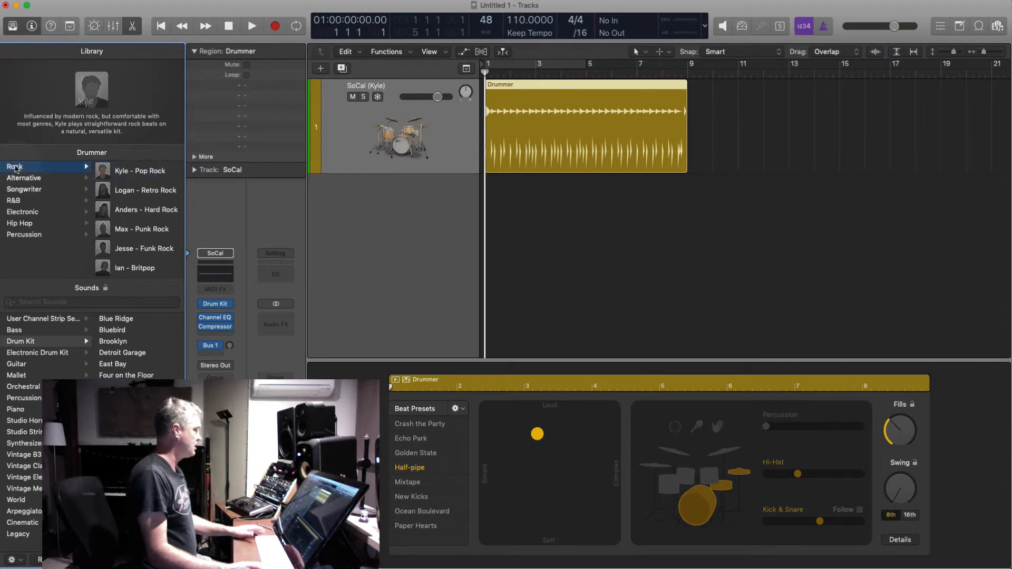
pyautogui.click(142, 172)
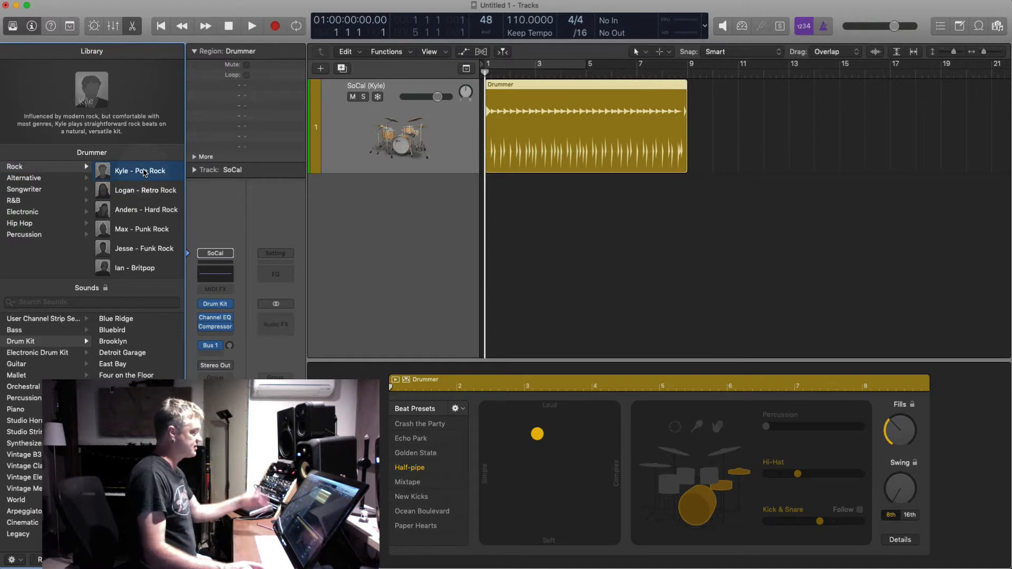
pyautogui.click(154, 191)
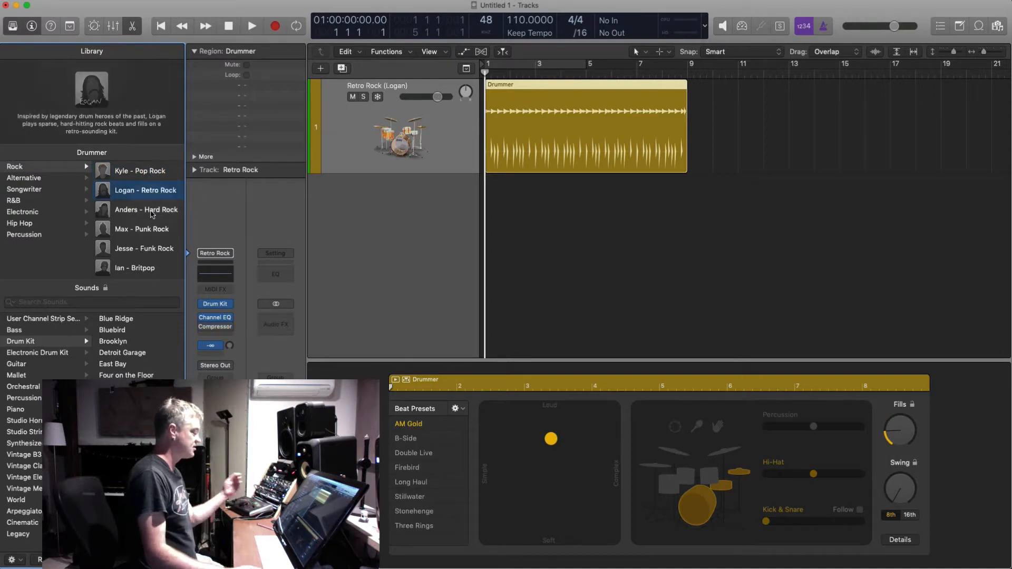
pyautogui.click(151, 210)
pyautogui.click(149, 174)
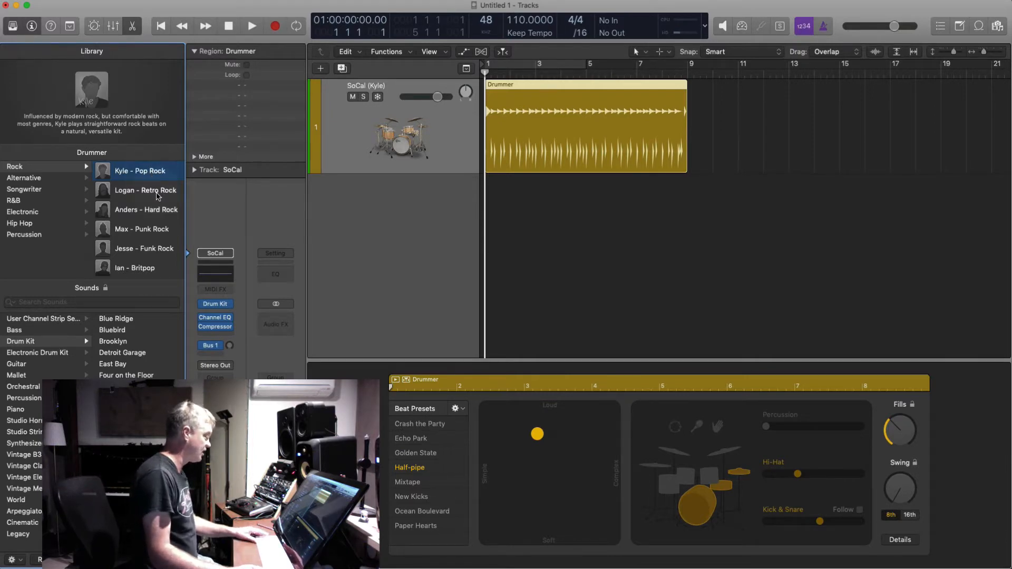
# Step: Switch the track through the remaining Rock drummers down to Britpop, ending on Funk Rock, and select the drummer region
pyautogui.click(157, 193)
pyautogui.click(150, 210)
pyautogui.click(153, 229)
pyautogui.click(149, 249)
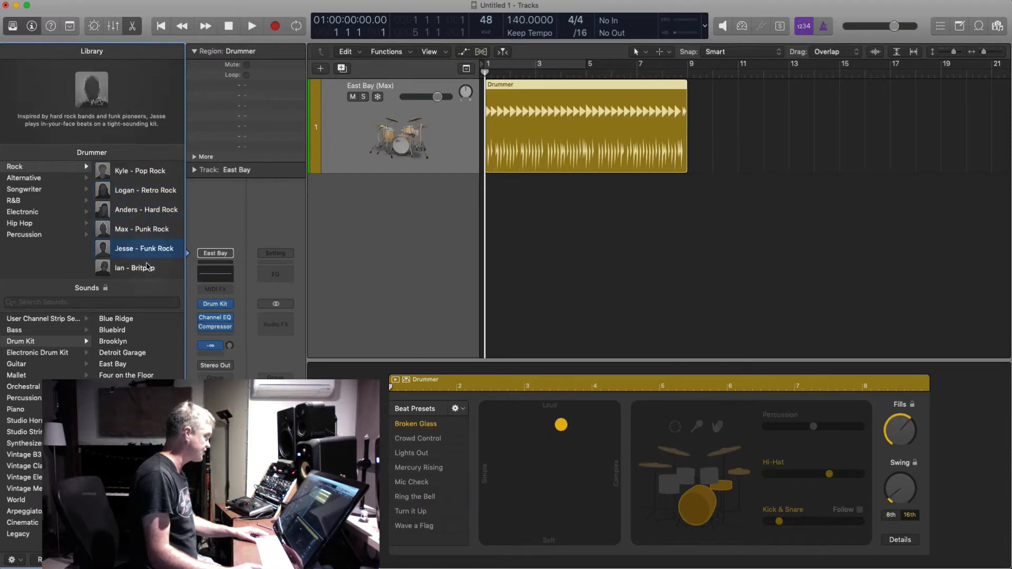
pyautogui.click(147, 267)
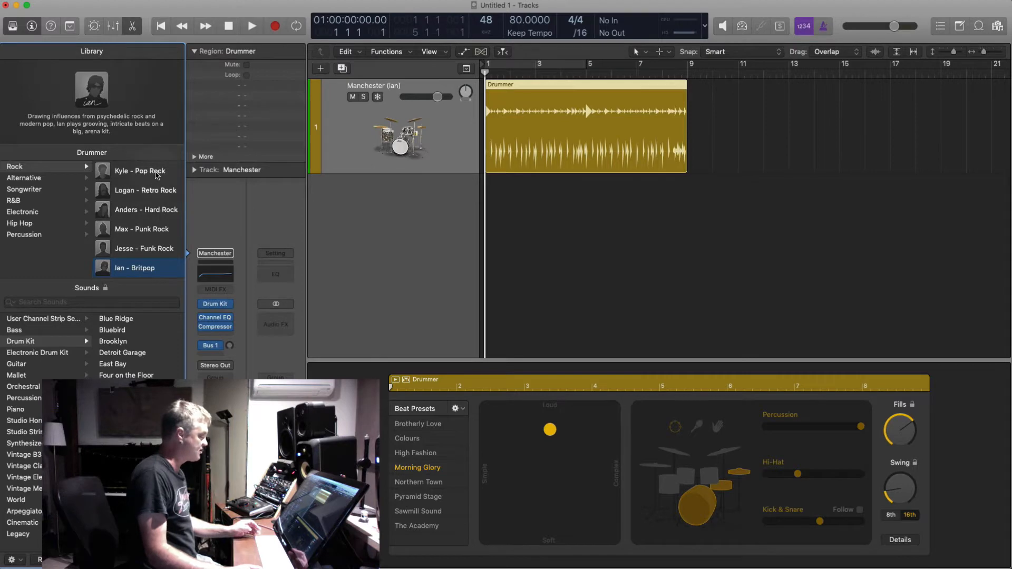
pyautogui.click(157, 248)
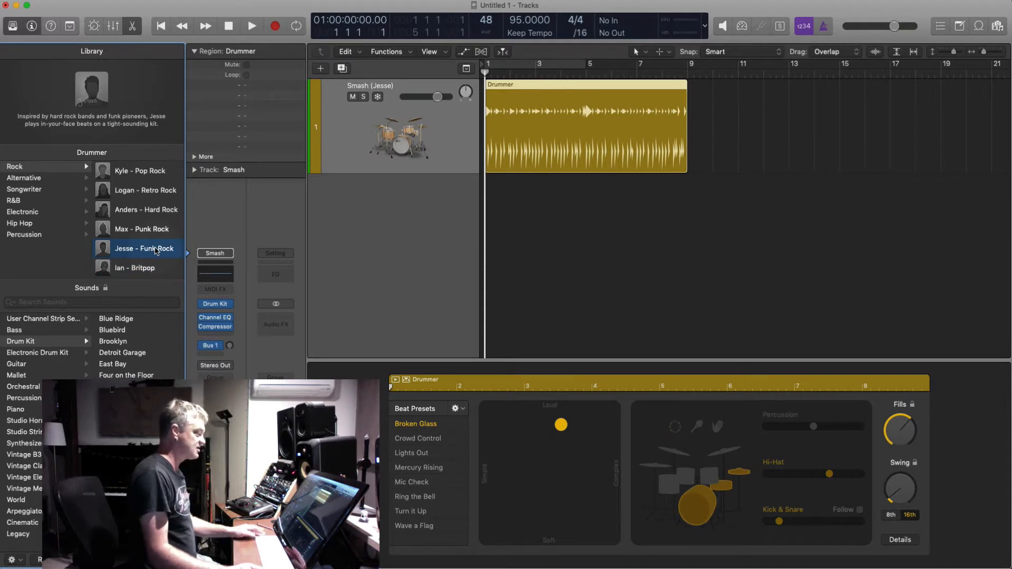
pyautogui.click(587, 90)
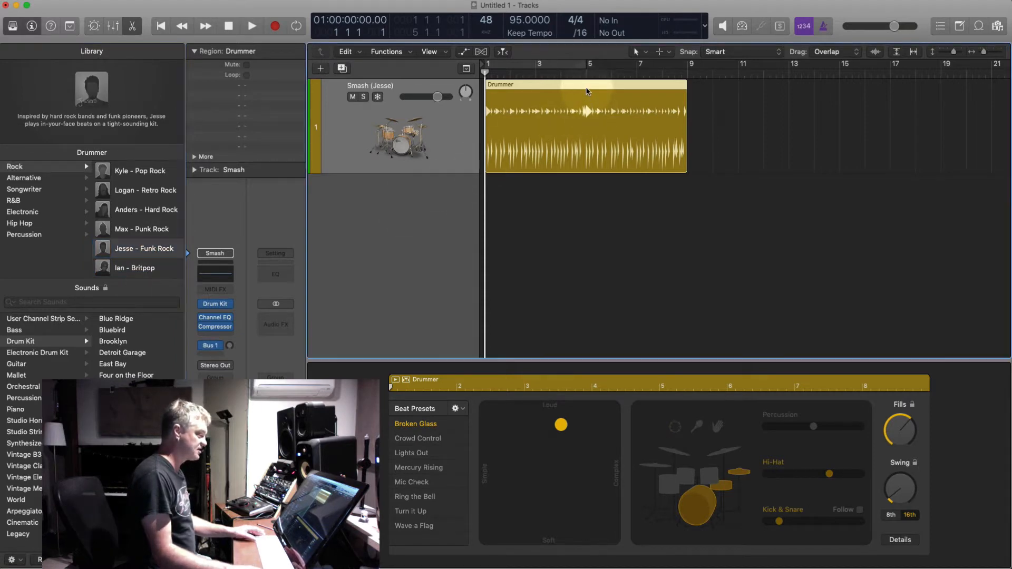
# Step: Compare the region patterns of the Punk Rock, Hard Rock and Funk Rock drummers, ending on Punk Rock
pyautogui.click(156, 230)
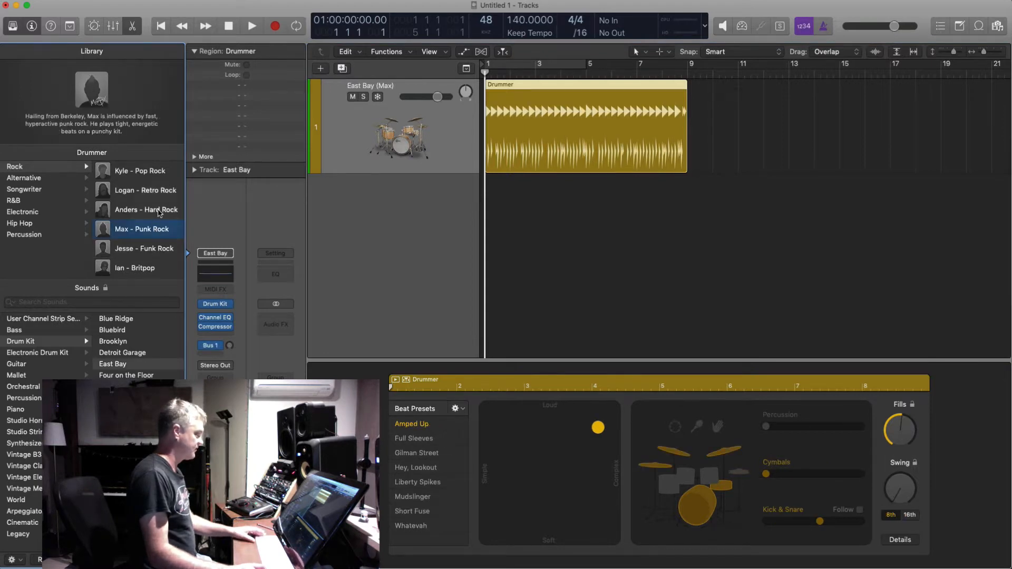
pyautogui.click(158, 211)
pyautogui.click(155, 248)
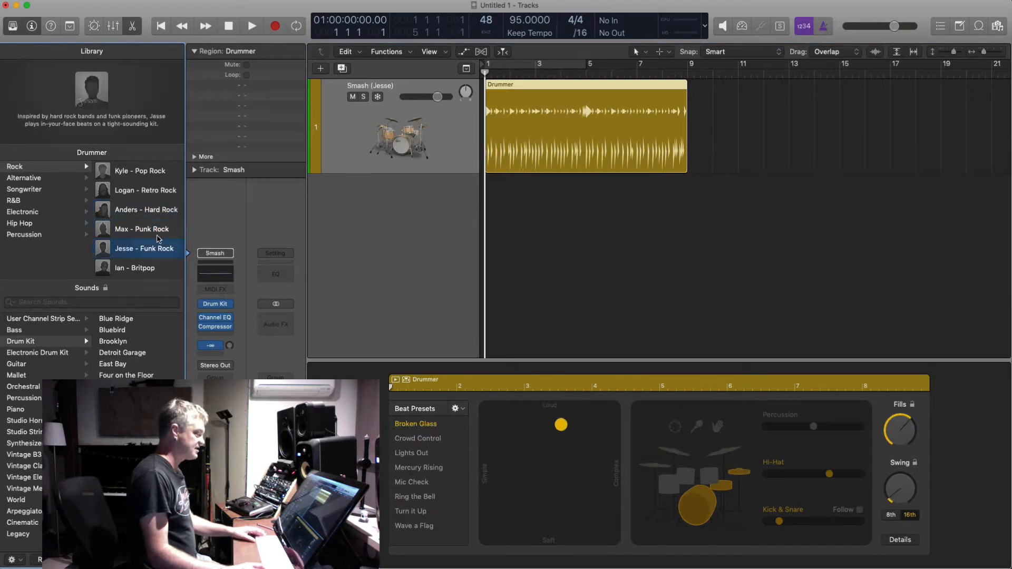
pyautogui.click(157, 230)
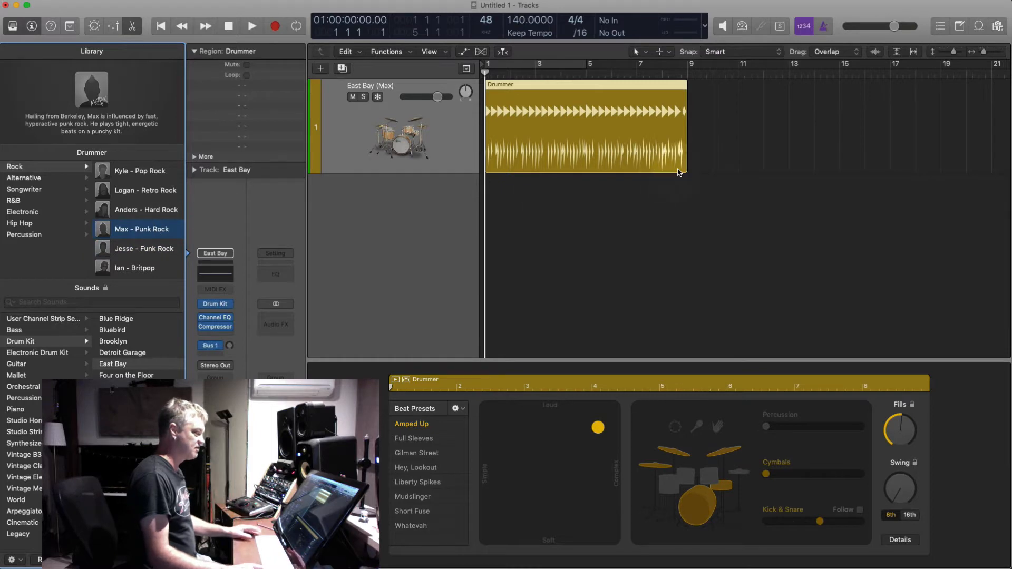
# Step: Enlarge the drummer region and its track height to examine the Punk Rock drummer's hit pattern across the whole region
pyautogui.click(662, 151)
pyautogui.press('z')
pyautogui.press('super+Right')
pyautogui.press('super+Right')
pyautogui.press('super+Right')
pyautogui.press('super+Right')
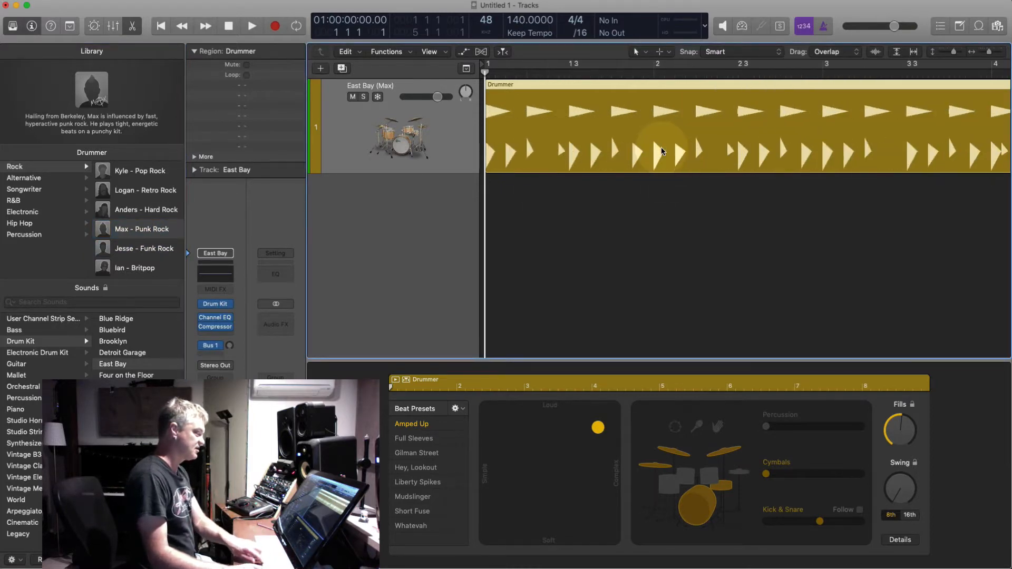
pyautogui.press('super+Down')
pyautogui.press('super+Down')
pyautogui.press('super+Down')
pyautogui.press('super+Down')
pyautogui.press('super+Down')
pyautogui.press('super+Down')
pyautogui.press('super+Down')
pyautogui.press('super+Down')
pyautogui.press('super+Left')
pyautogui.press('super+Left')
pyautogui.press('super+Left')
pyautogui.press('super+Left')
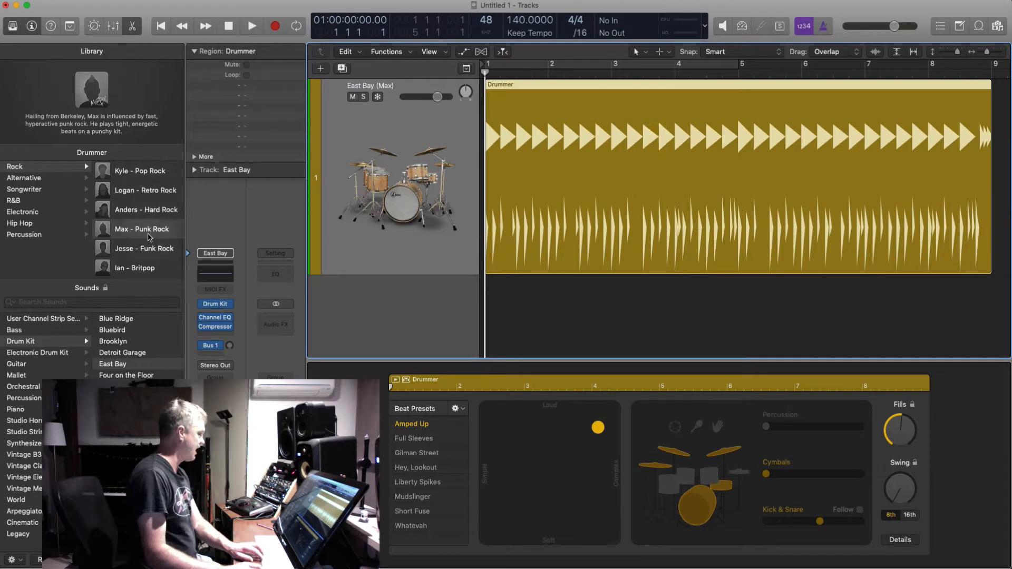
# Step: Set the cycle range to the drummer region and play it with the Punk Rock drummer
pyautogui.click(150, 210)
pyautogui.click(147, 229)
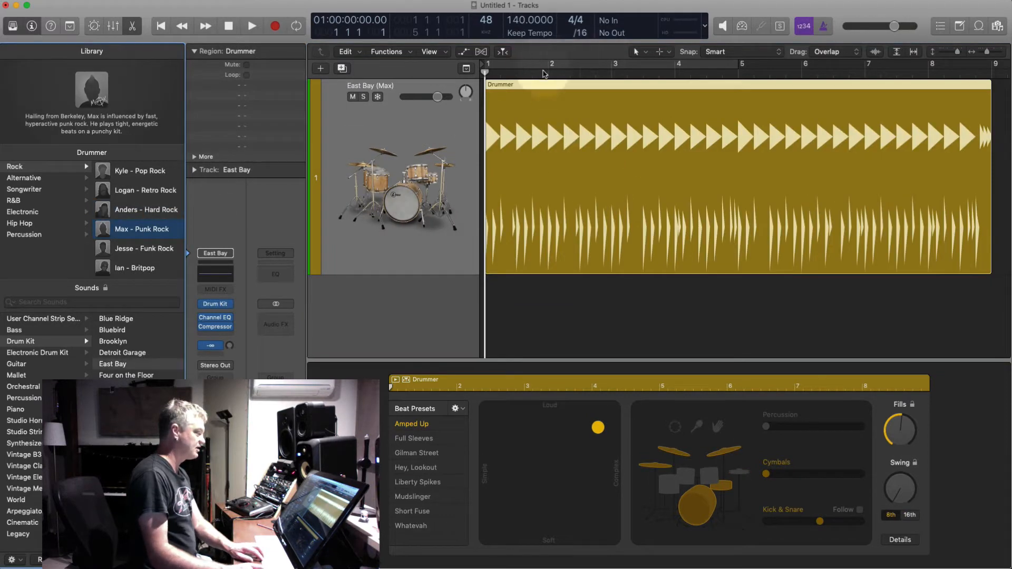
pyautogui.press('super+Left')
pyautogui.press('super+Left')
pyautogui.click(814, 90)
pyautogui.click(713, 89)
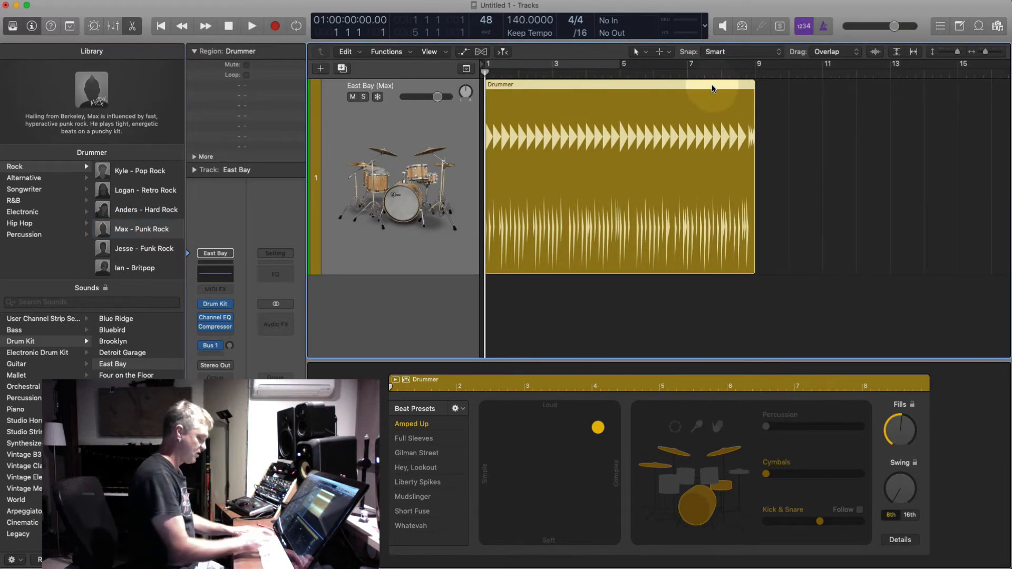
pyautogui.press('super+u')
pyautogui.press('space')
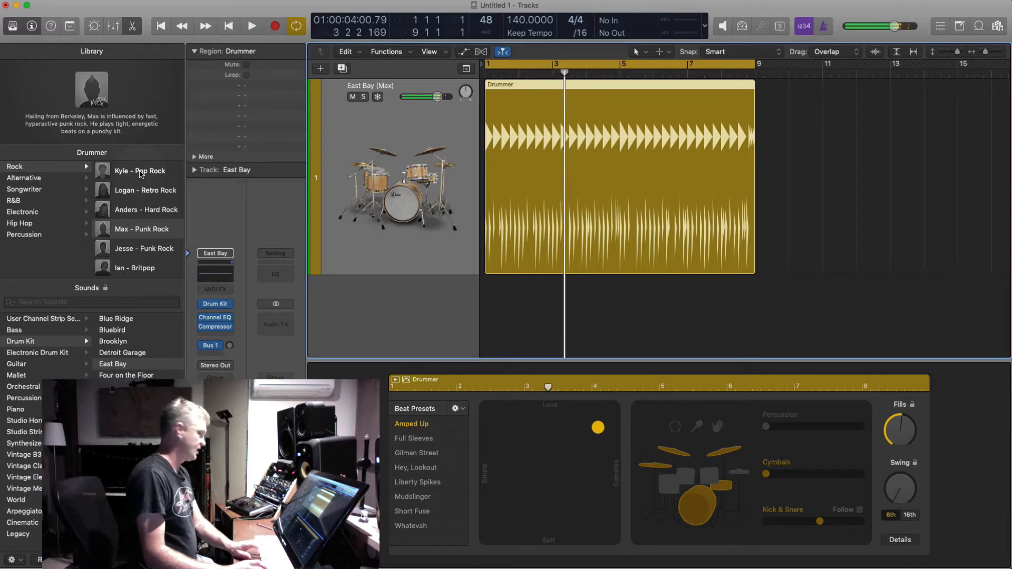
# Step: Switch the track to the Pop Rock drummer and listen to a few bars of its beat
pyautogui.click(140, 174)
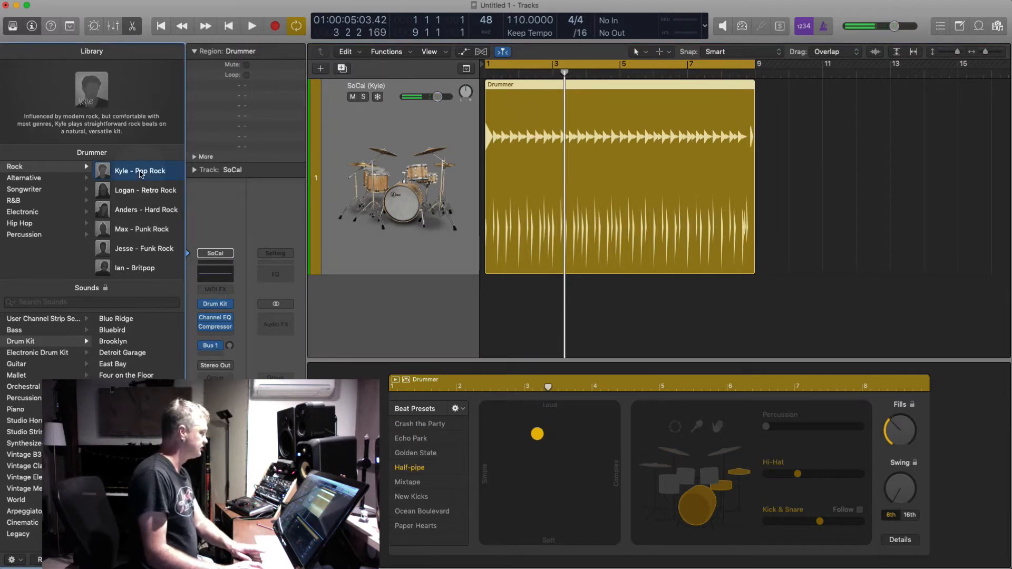
pyautogui.press('space')
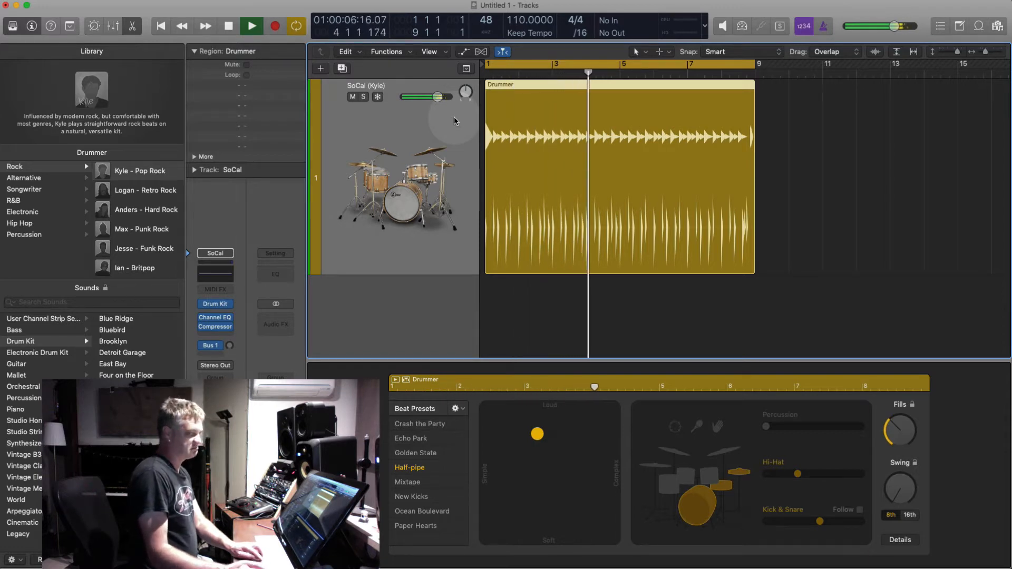
pyautogui.press('space')
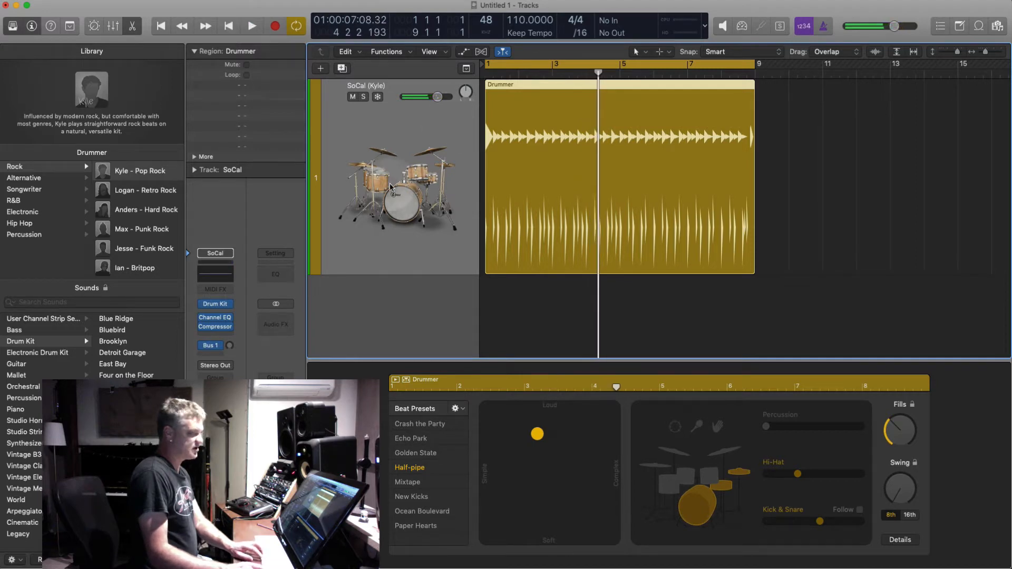
# Step: Try the Retro Rock and Hard Rock drummers and return the track to Pop Rock
pyautogui.click(149, 192)
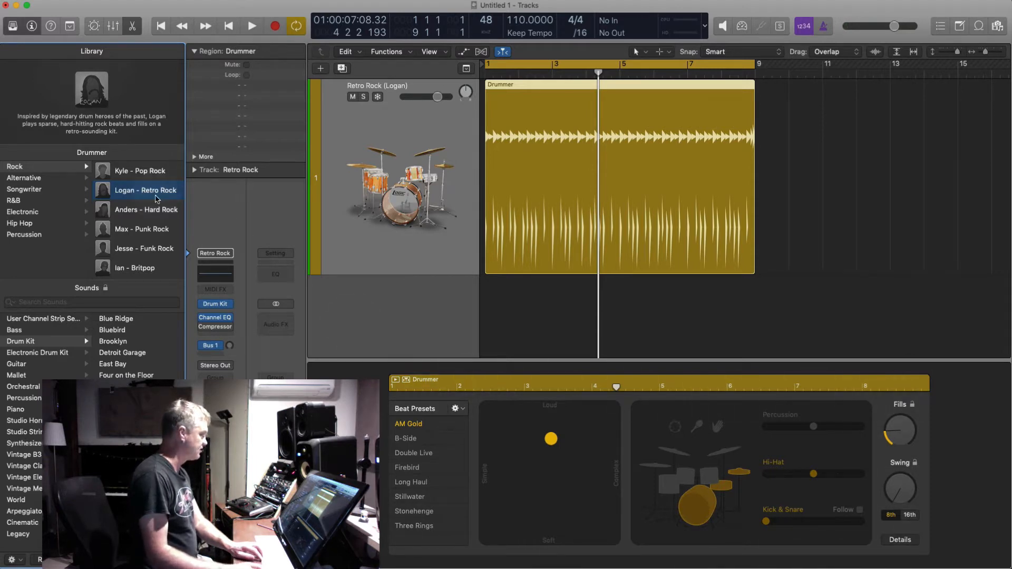
pyautogui.click(136, 211)
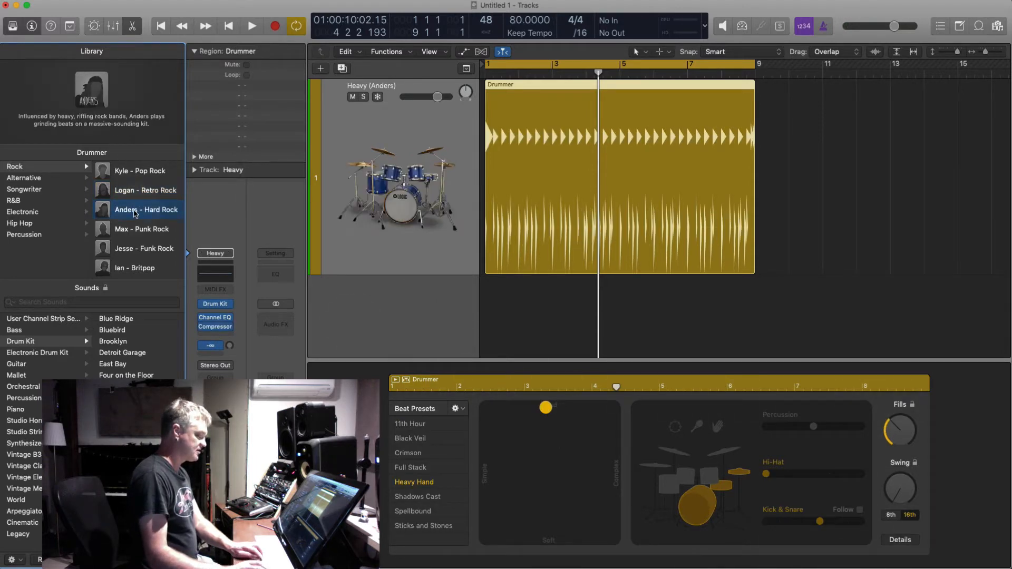
pyautogui.click(144, 172)
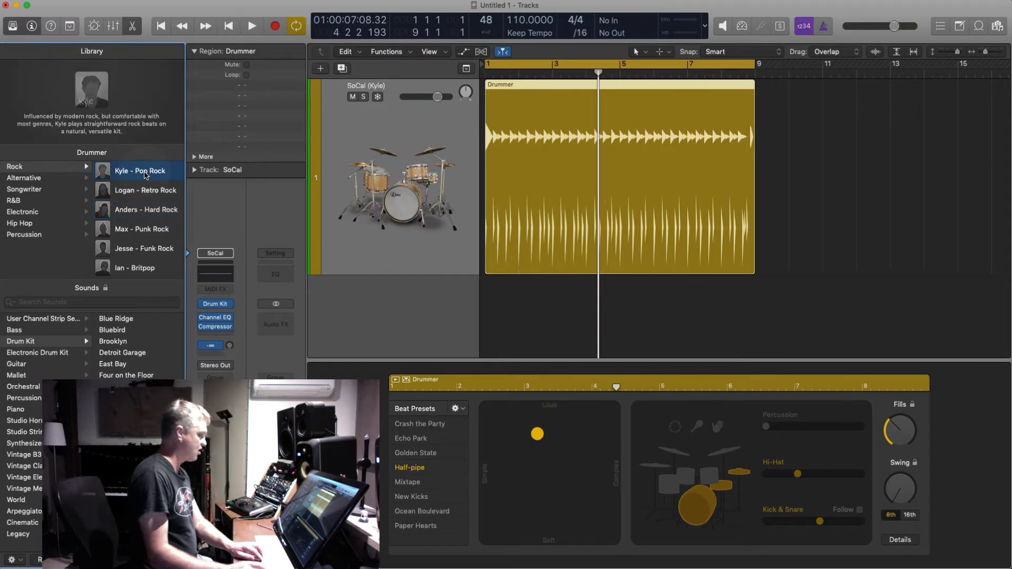
# Step: Play the looped region while moving the beat pad's puck up to Loud and down to Soft
pyautogui.click(661, 193)
pyautogui.press('space')
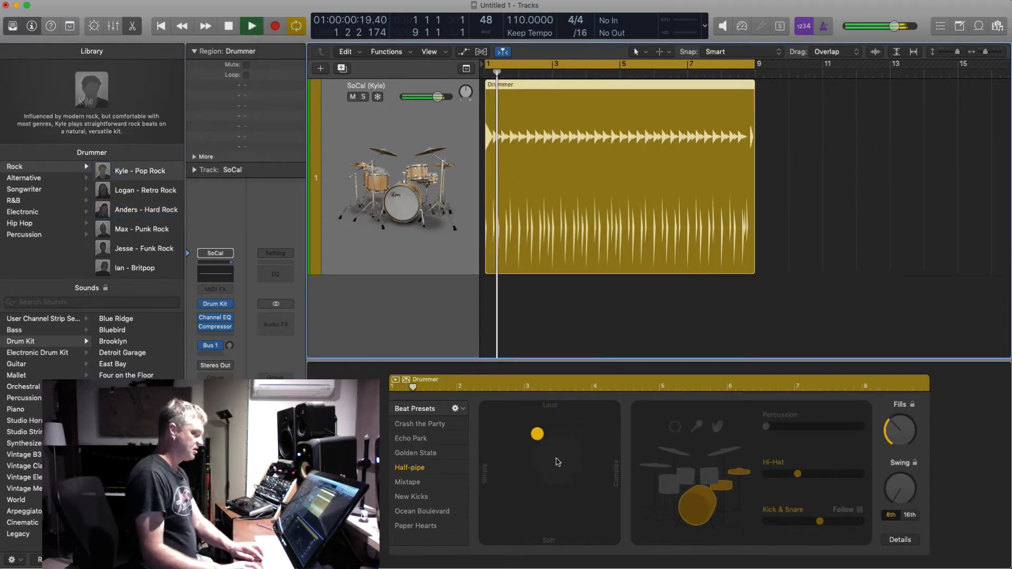
pyautogui.moveTo(536, 440); pyautogui.dragTo(549, 408)
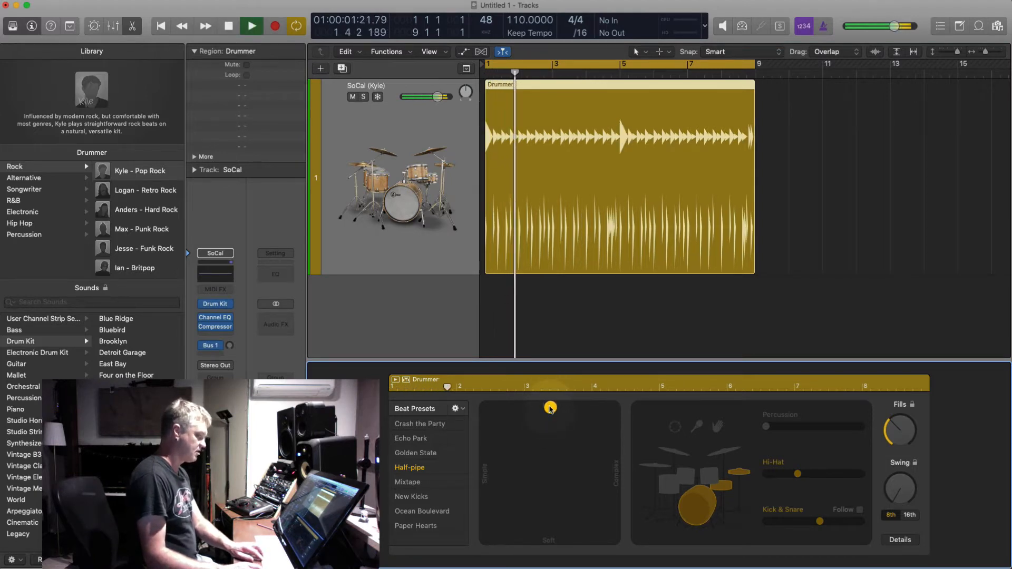
pyautogui.moveTo(550, 408); pyautogui.dragTo(549, 527)
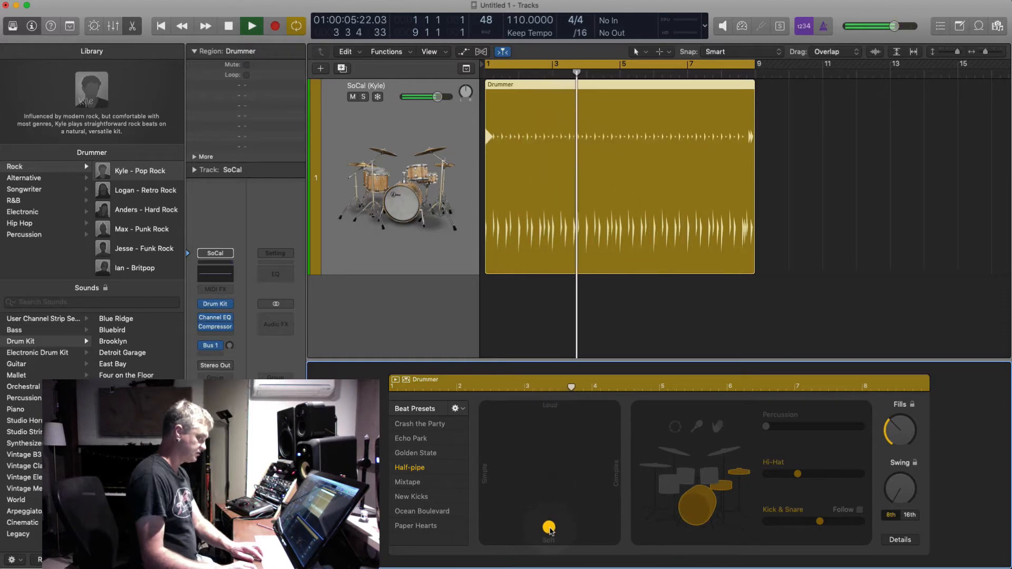
# Step: Try the beat pad's puck at the soft Simple and soft Complex extremes, and place it slightly above the pad's centre
pyautogui.moveTo(549, 528); pyautogui.dragTo(488, 520)
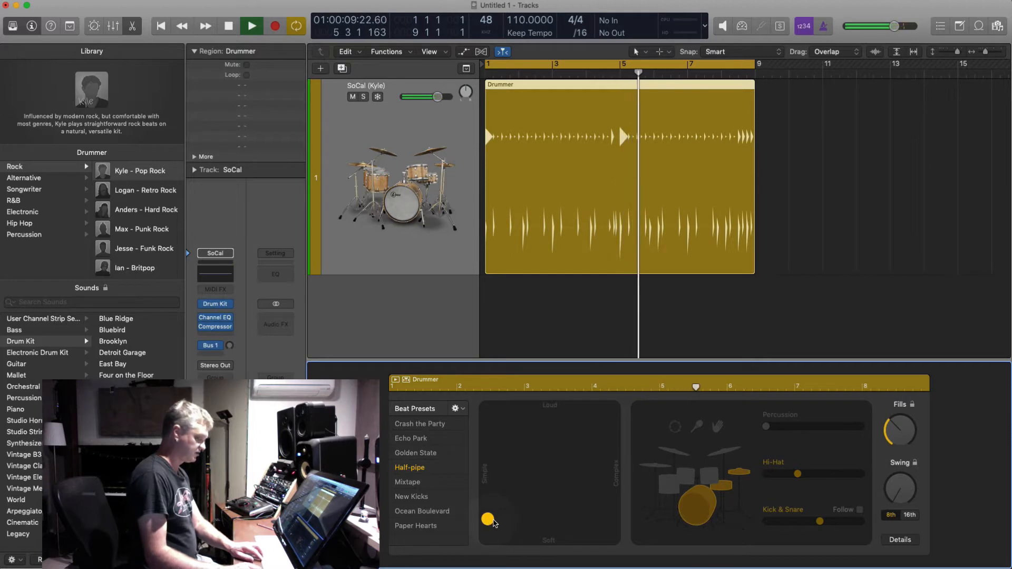
pyautogui.moveTo(492, 521); pyautogui.dragTo(627, 524)
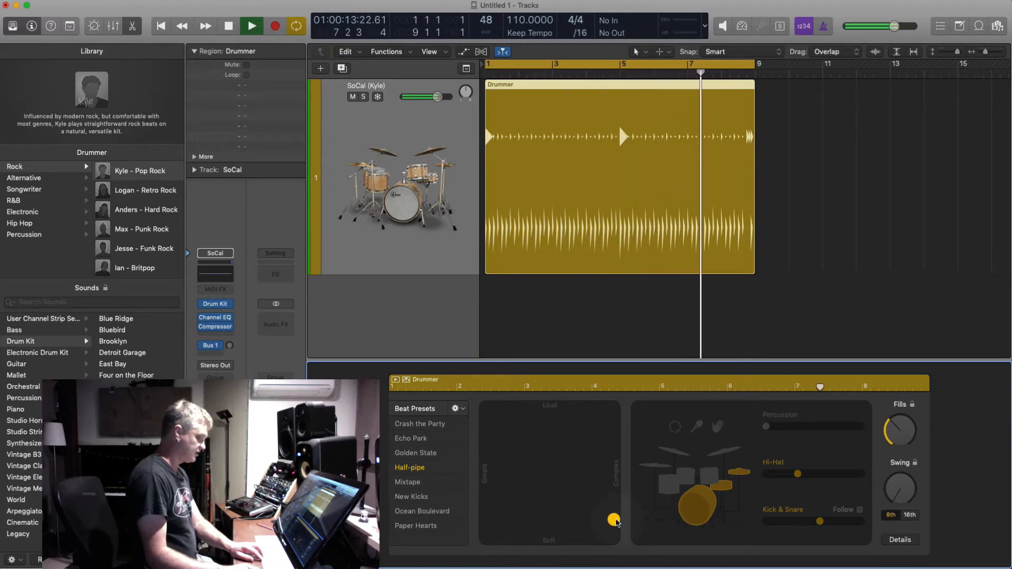
pyautogui.press('space')
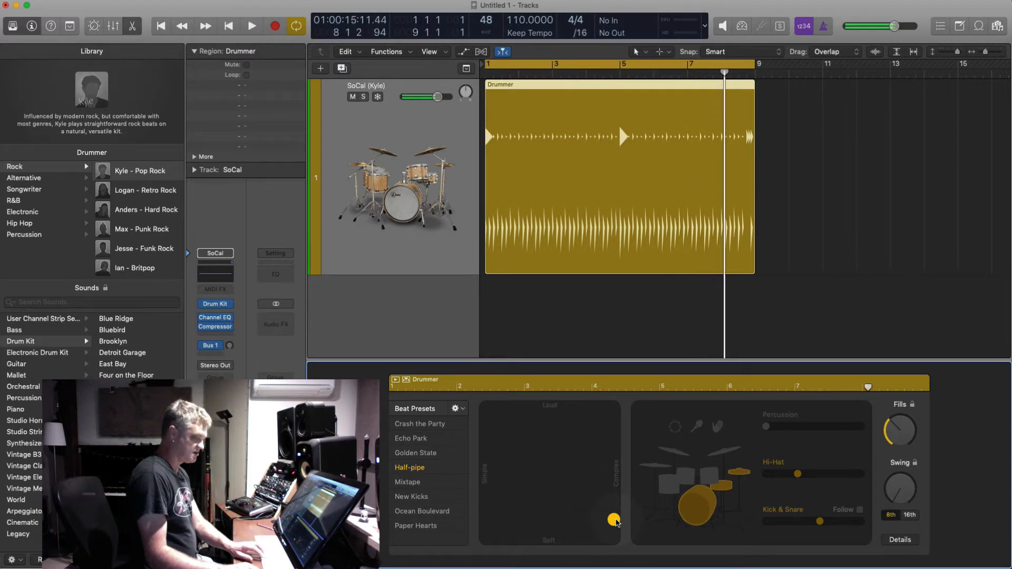
pyautogui.moveTo(617, 521); pyautogui.dragTo(553, 457)
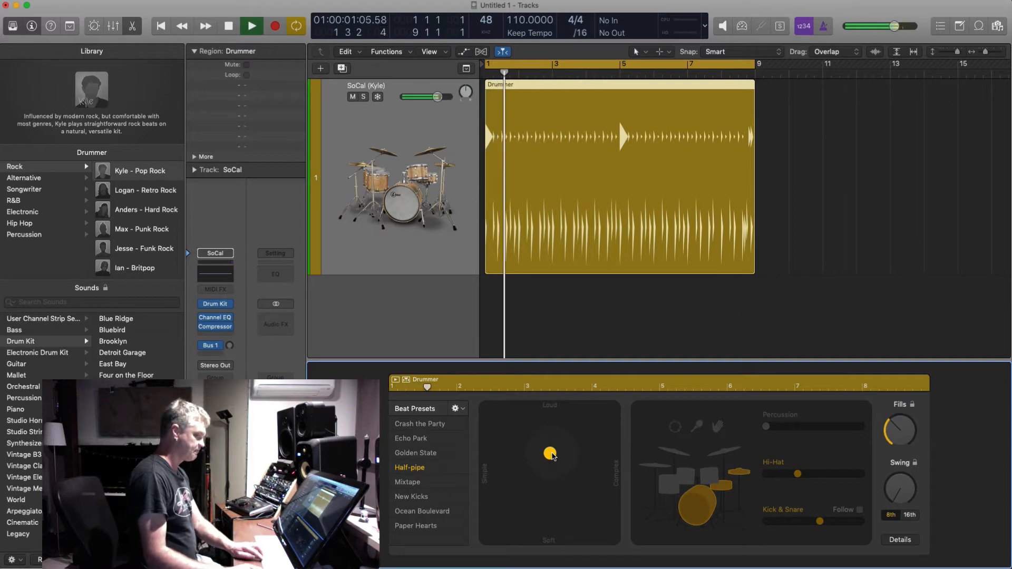
# Step: Stop playback, zoom the Drummer region to fill the tracks area and move the playhead to the fill at bar 5
pyautogui.press('space')
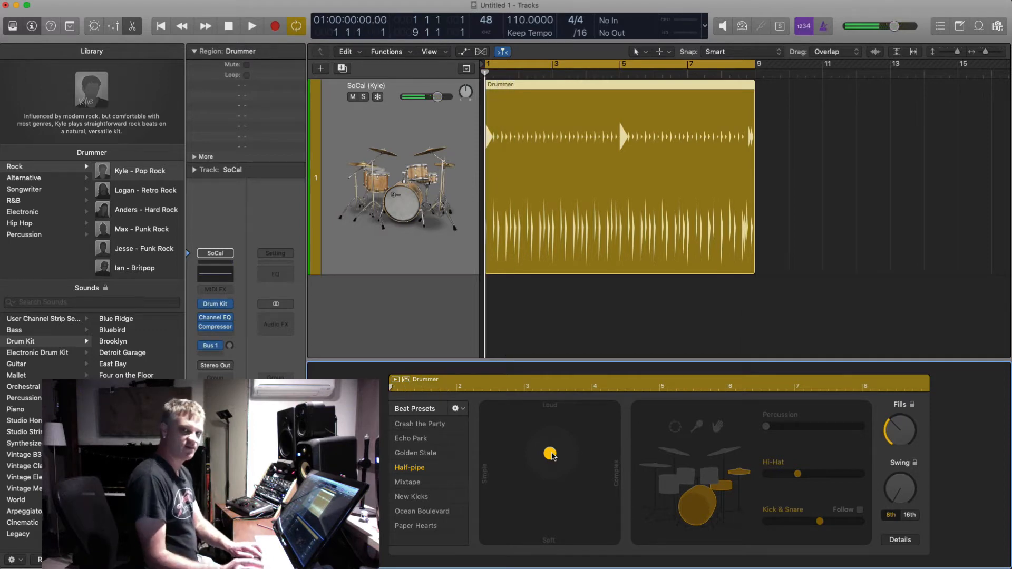
pyautogui.click(793, 113)
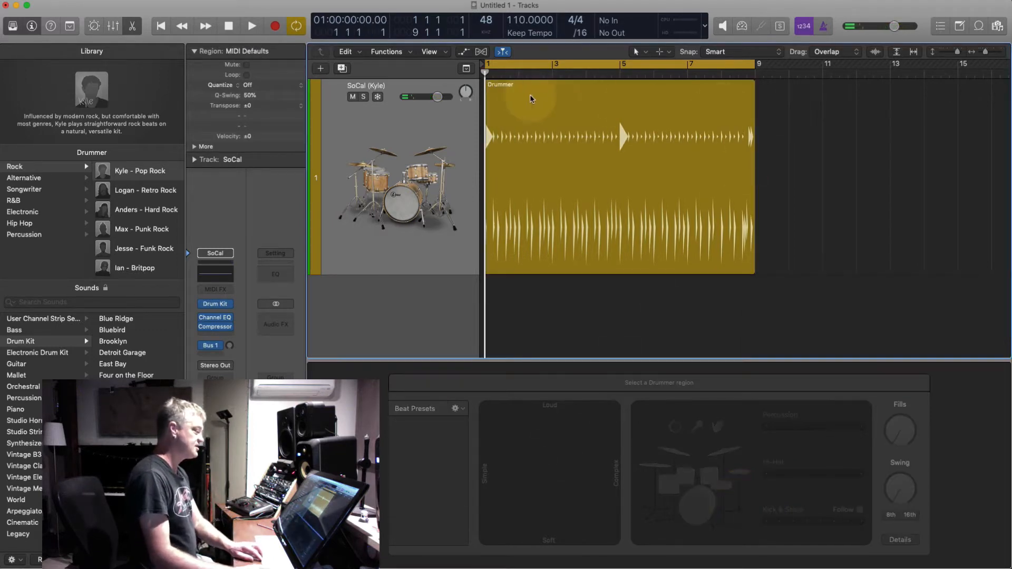
pyautogui.click(524, 92)
pyautogui.press('z')
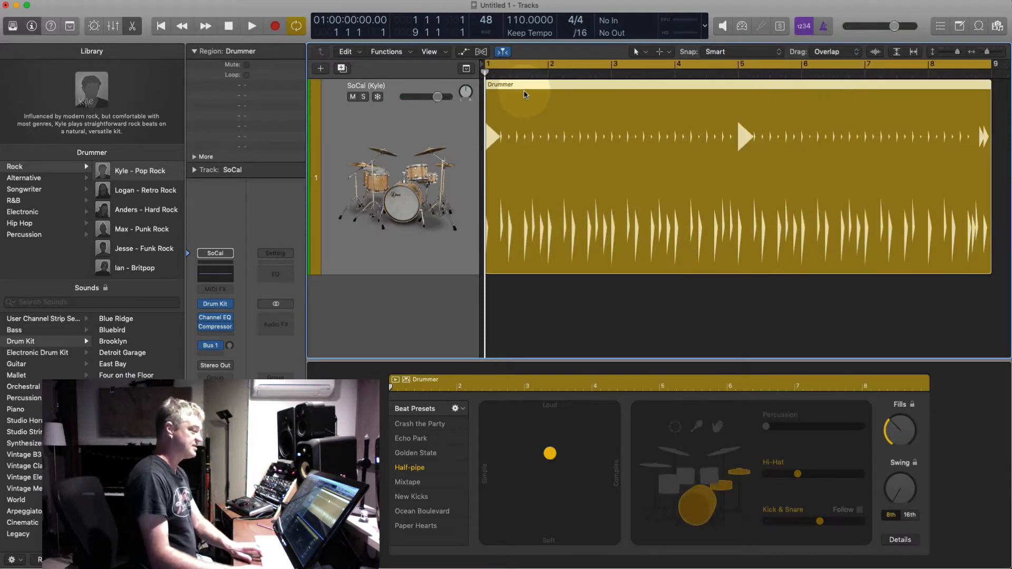
pyautogui.click(803, 89)
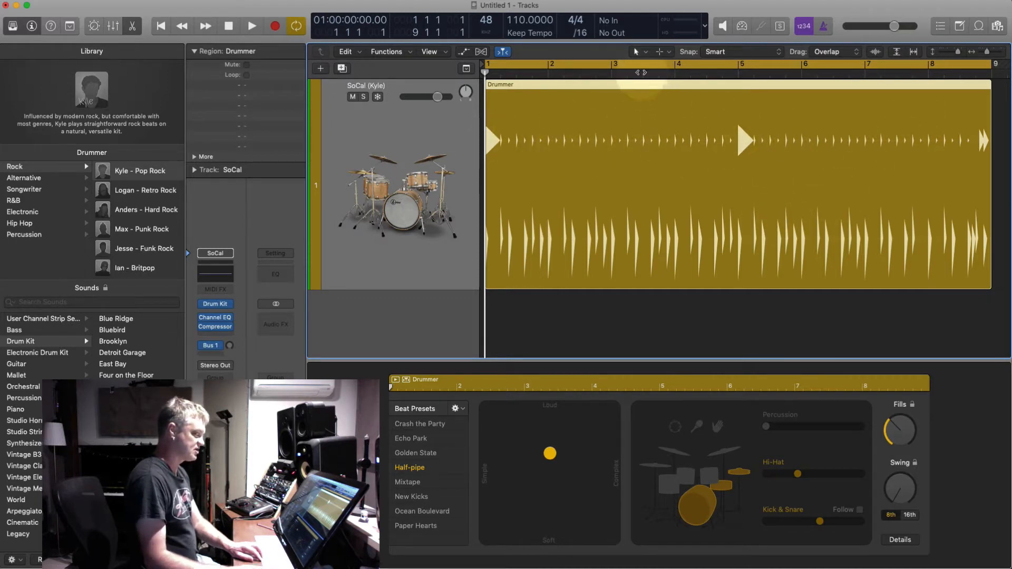
pyautogui.moveTo(642, 64); pyautogui.dragTo(741, 84)
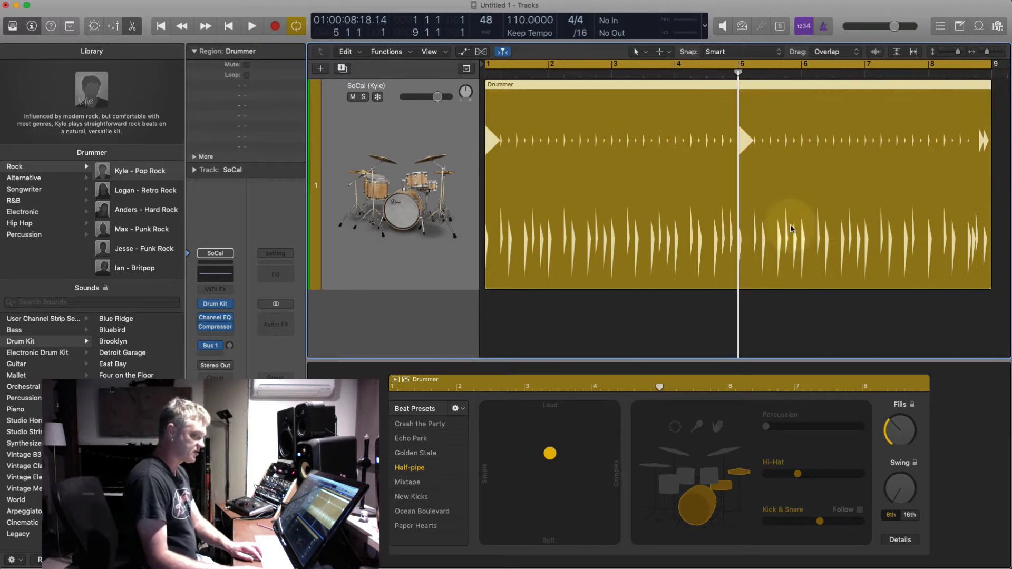
# Step: Try the Drummer region's fills amount at none and at maximum, and set it to a low amount
pyautogui.moveTo(903, 428); pyautogui.dragTo(904, 435)
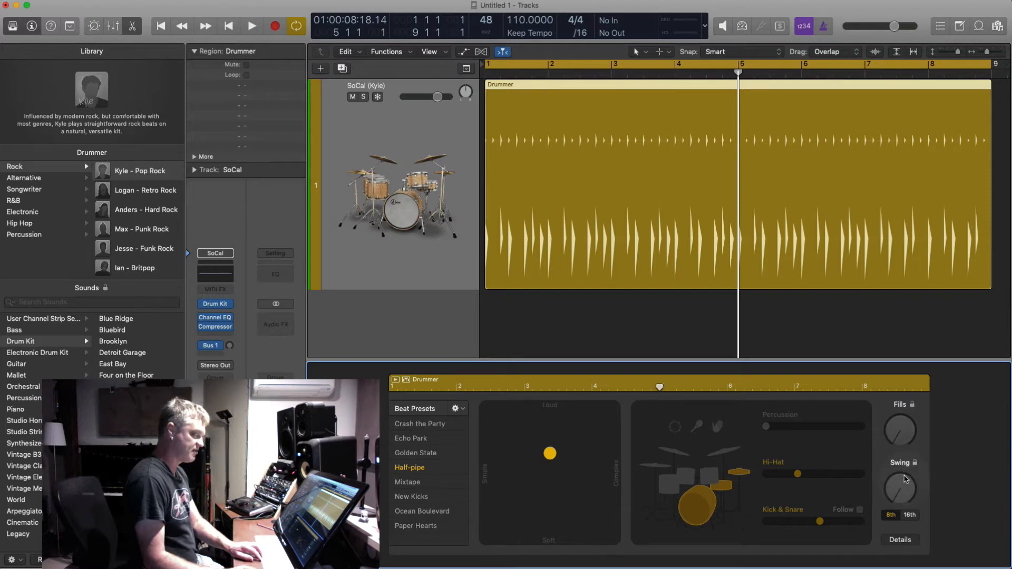
pyautogui.click(793, 192)
pyautogui.press(',')
pyautogui.press(',')
pyautogui.moveTo(900, 434); pyautogui.dragTo(908, 361)
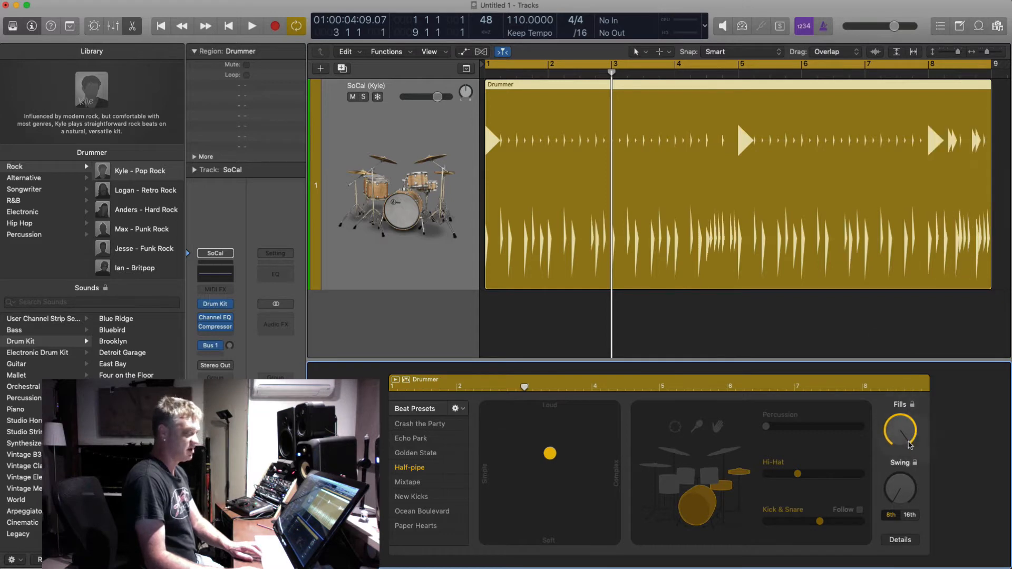
pyautogui.moveTo(901, 437)
pyautogui.mouseDown()
pyautogui.moveTo(901, 462)
pyautogui.moveTo(902, 423)
pyautogui.mouseUp()
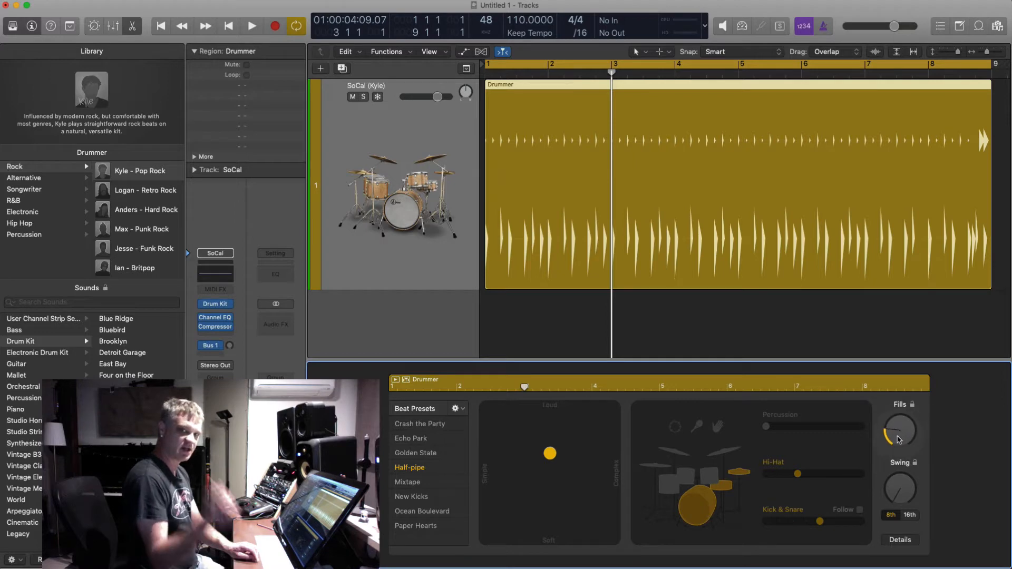
# Step: Zoom back out from the Drummer region, return the playhead to bar 1 and keep the region selected
pyautogui.click(565, 217)
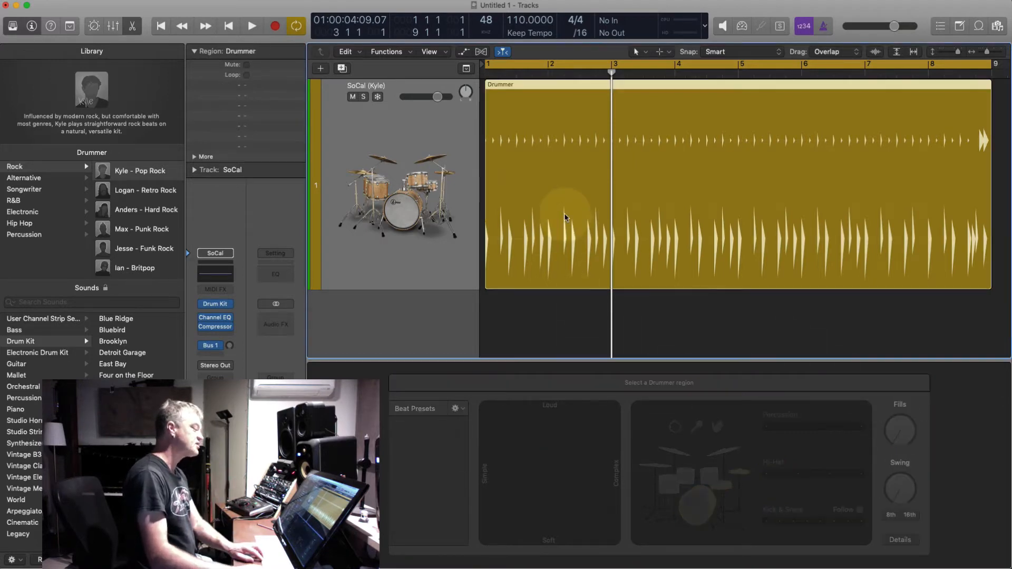
pyautogui.press('z')
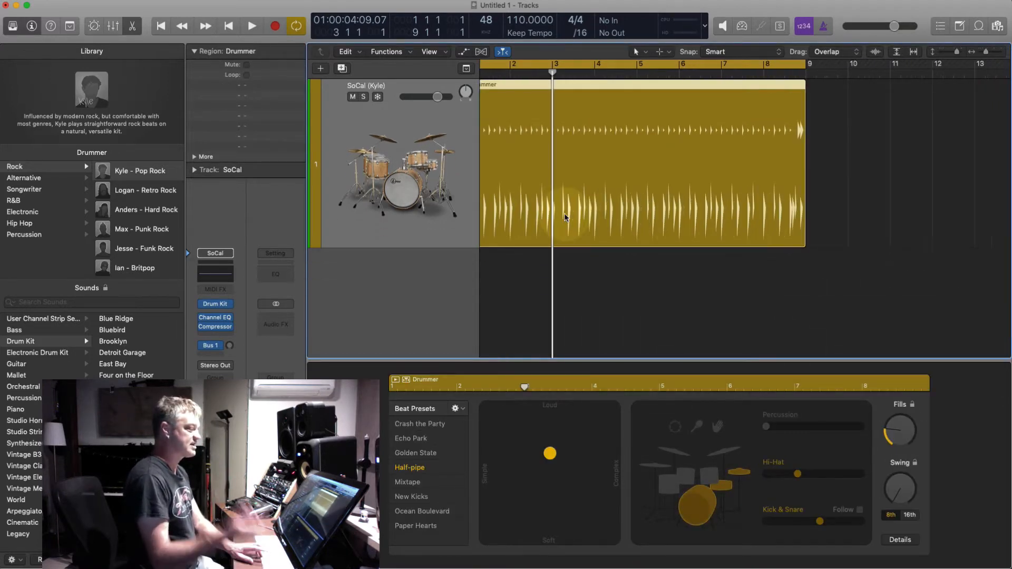
pyautogui.press('Return')
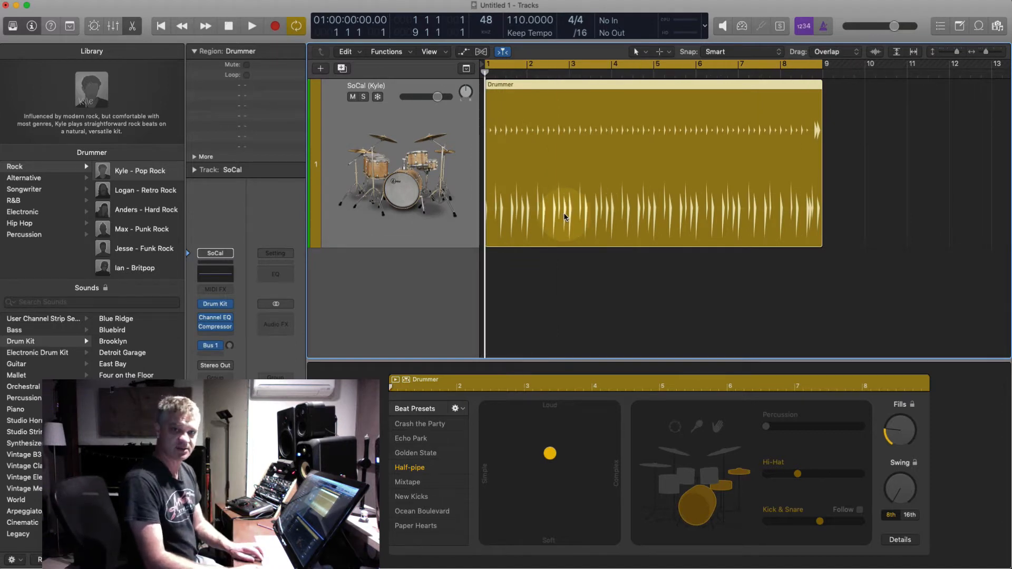
pyautogui.click(889, 215)
pyautogui.click(642, 200)
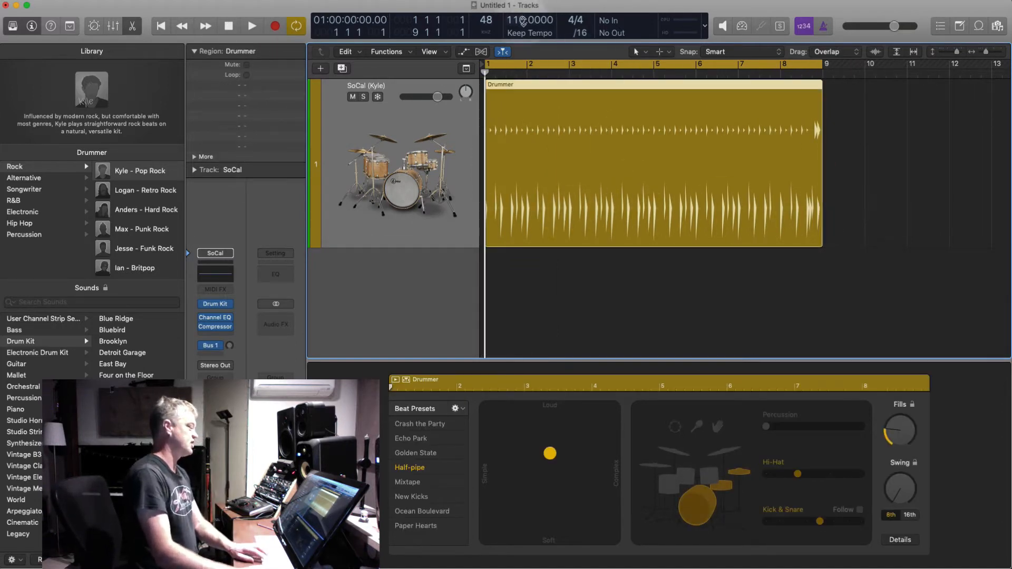
# Step: Raise the project tempo to 124, play the region and increase the tempo to 127 during playback
pyautogui.moveTo(522, 21); pyautogui.dragTo(519, 9)
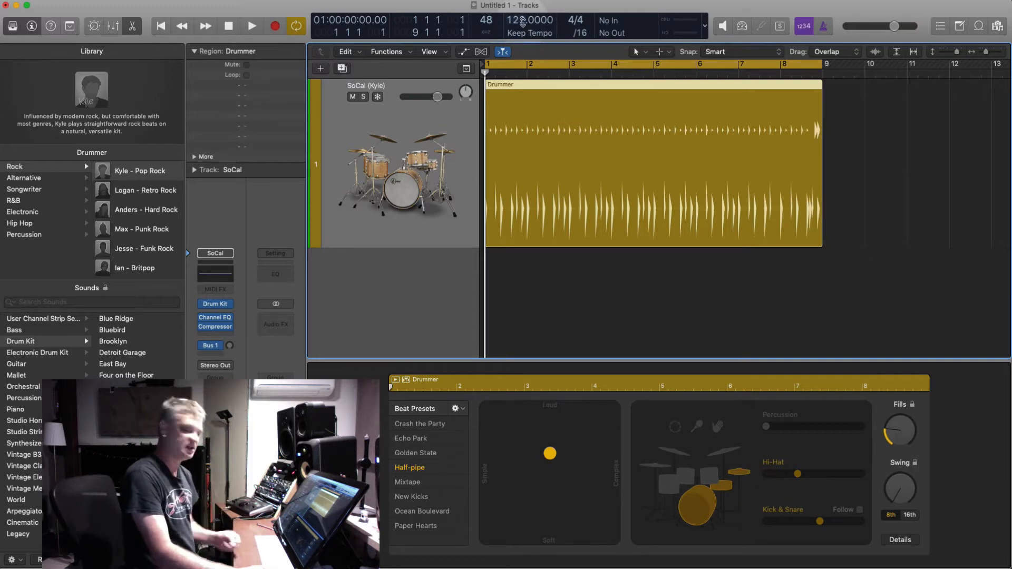
pyautogui.moveTo(523, 23); pyautogui.dragTo(525, 12)
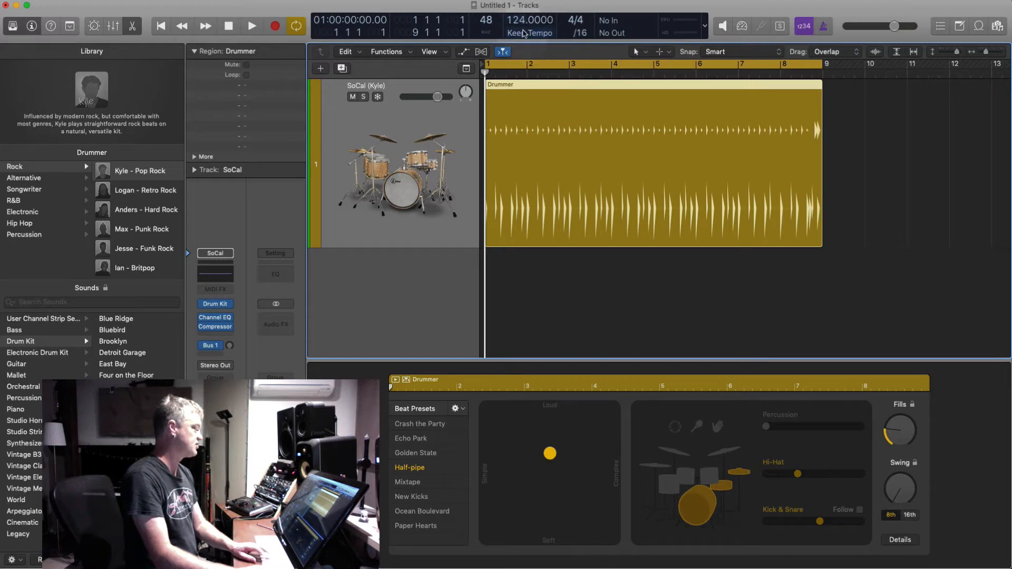
pyautogui.press('space')
pyautogui.moveTo(523, 21)
pyautogui.mouseDown()
pyautogui.moveTo(523, 55)
pyautogui.moveTo(520, 15)
pyautogui.moveTo(521, 29)
pyautogui.mouseUp()
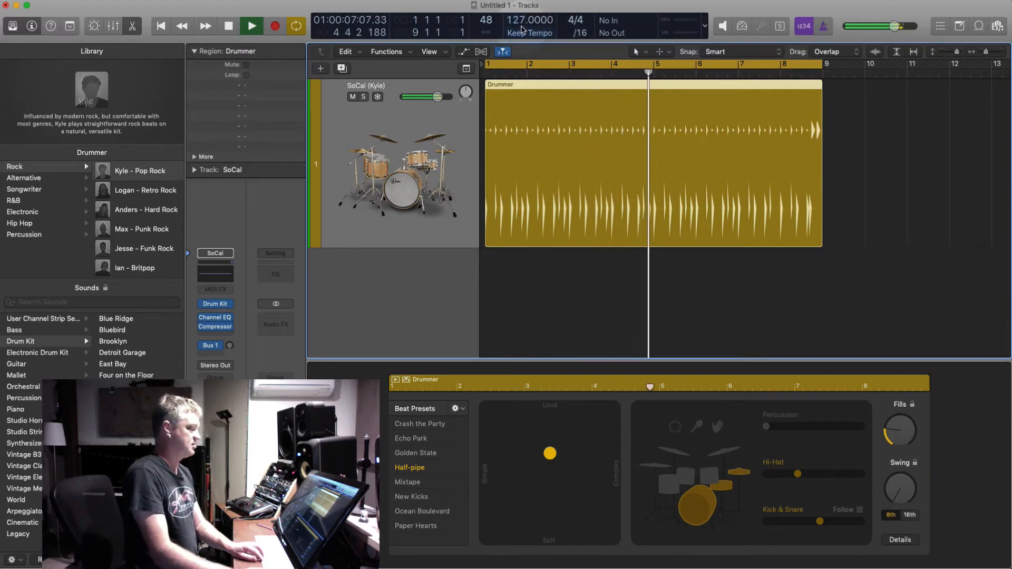
# Step: Reduce the drum track's height slightly, hide the Library and stop playback
pyautogui.press('super+Up')
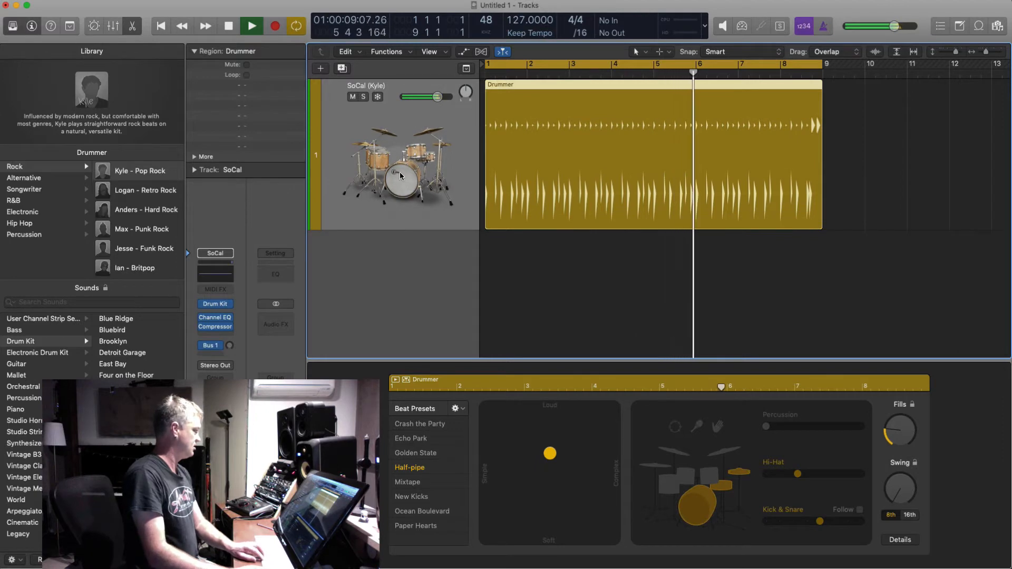
pyautogui.press('y')
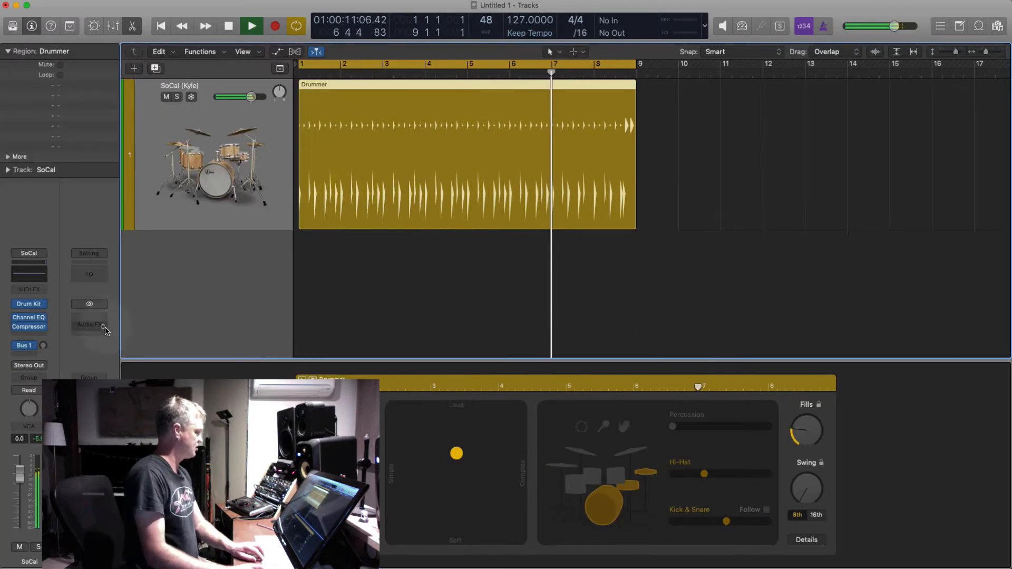
pyautogui.press('space')
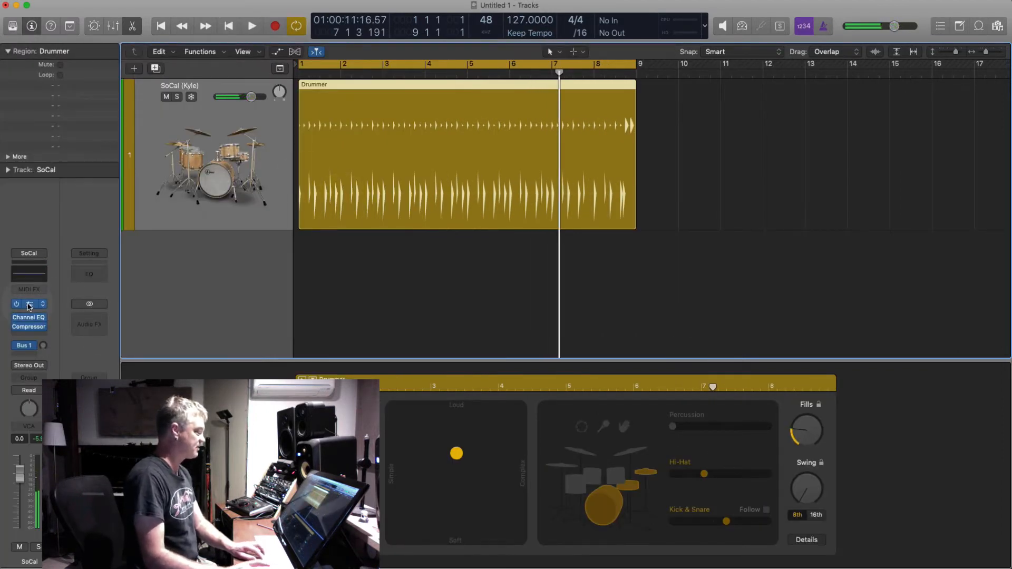
# Step: Open the SoCal track's Drum Kit instrument and audition the kick, snare and a cymbal
pyautogui.click(29, 306)
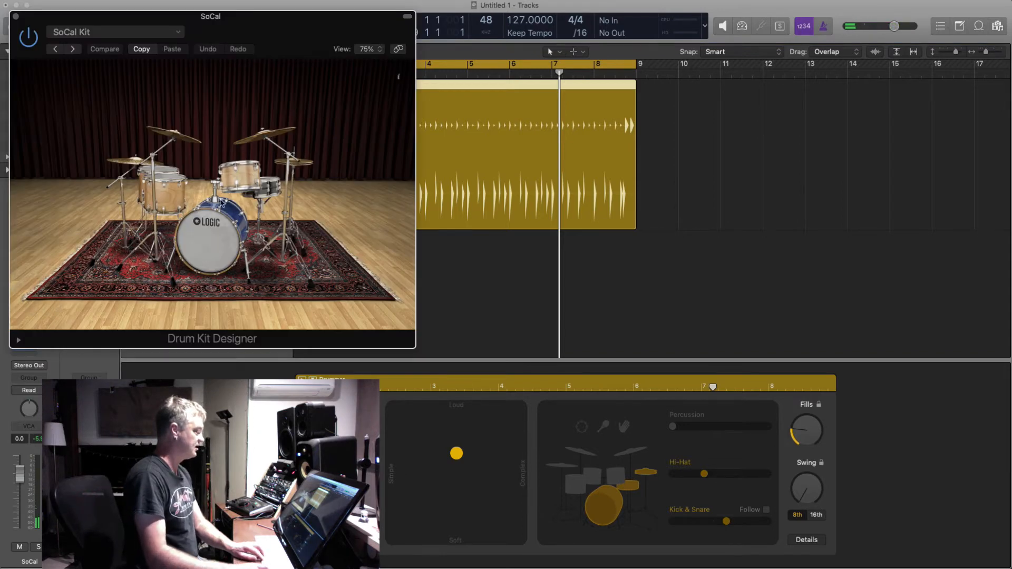
pyautogui.click(216, 235)
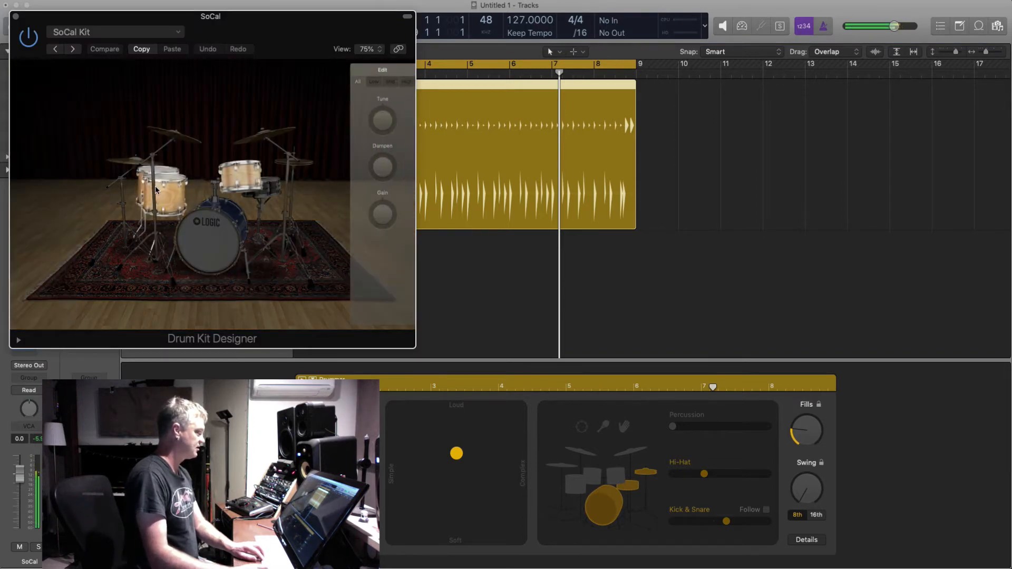
pyautogui.click(266, 189)
pyautogui.click(303, 166)
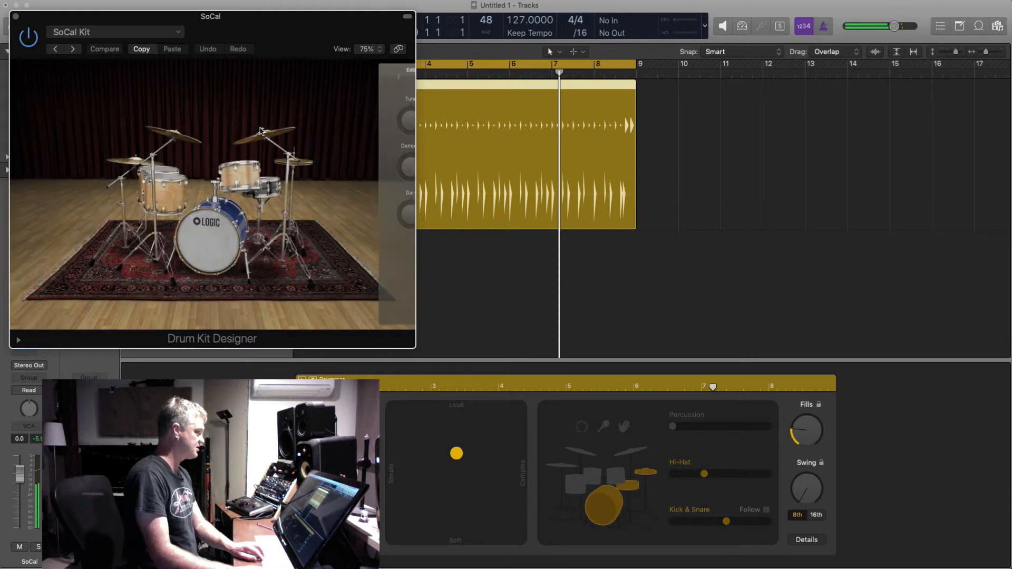
# Step: Try the alternative kick drums SoCal 2 and SoCal 3, and use SoCal 2 for the kit
pyautogui.click(224, 242)
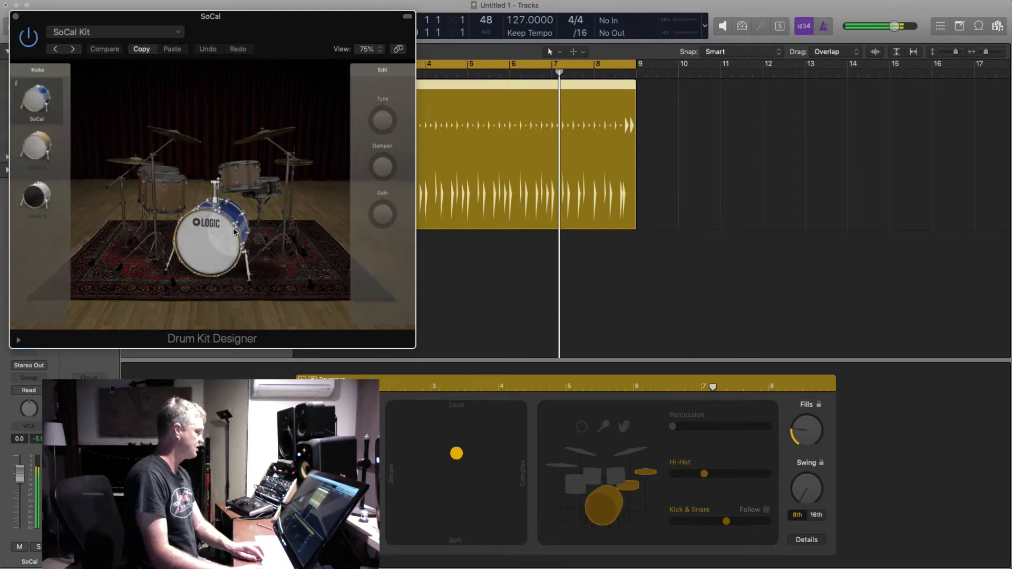
pyautogui.click(41, 148)
pyautogui.click(220, 243)
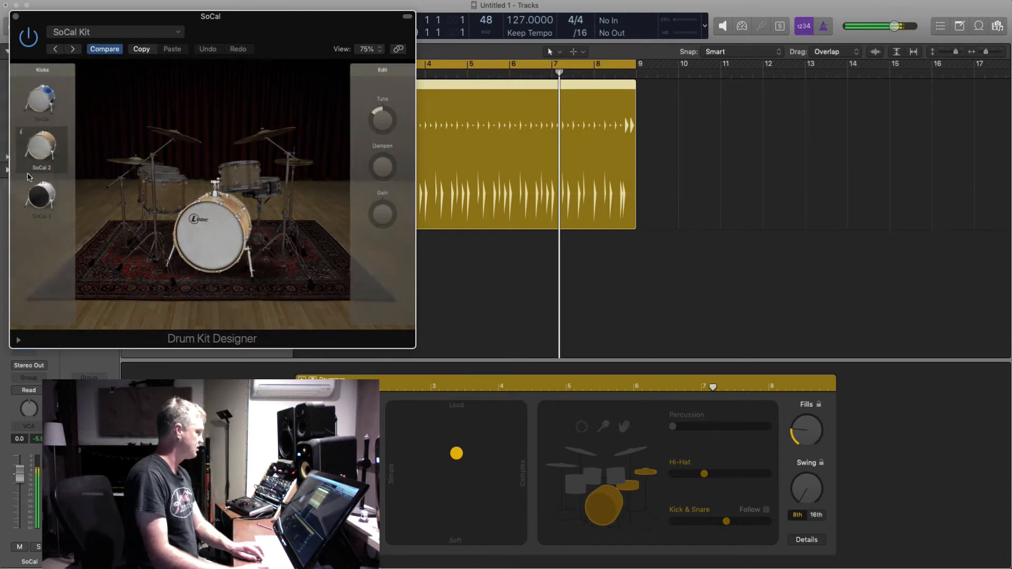
pyautogui.click(40, 196)
pyautogui.click(51, 149)
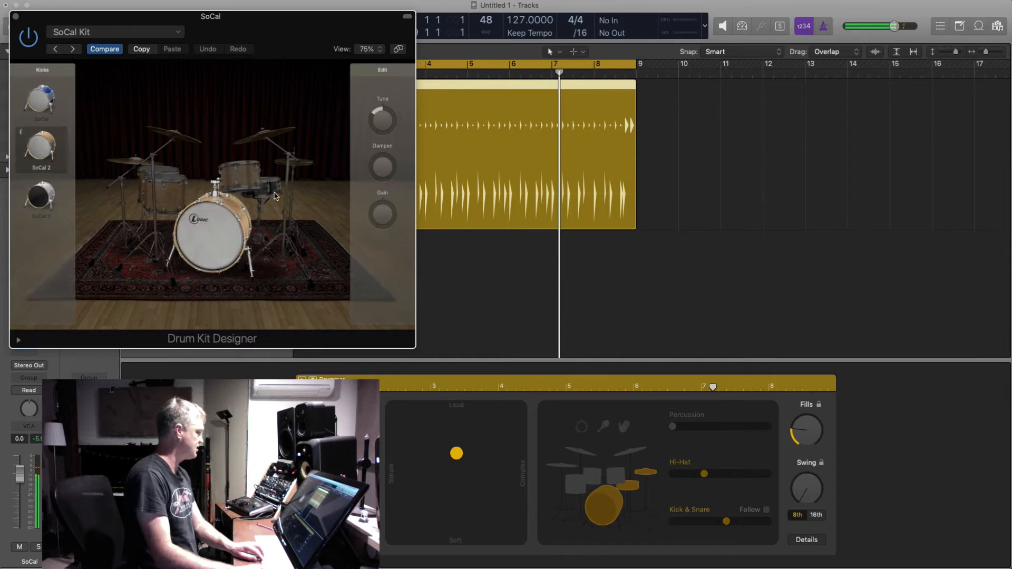
# Step: Audition the alternative snares and replace the kit's snare with SoCal 3
pyautogui.click(274, 196)
pyautogui.click(43, 148)
pyautogui.click(41, 194)
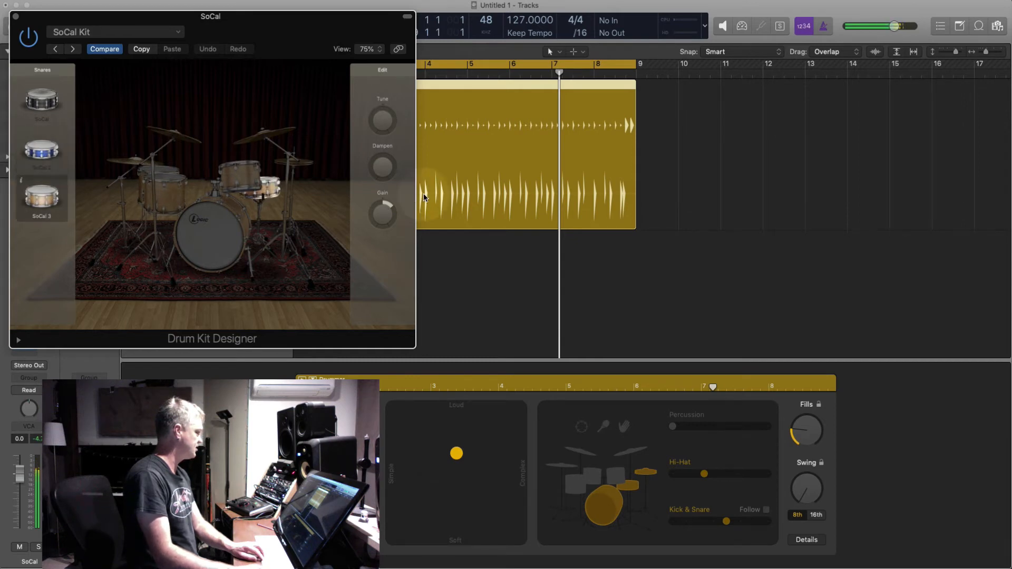
# Step: Set the crash cymbals' gain to -4 dB and play the Drummer region with the adjusted kit
pyautogui.click(236, 175)
pyautogui.click(176, 133)
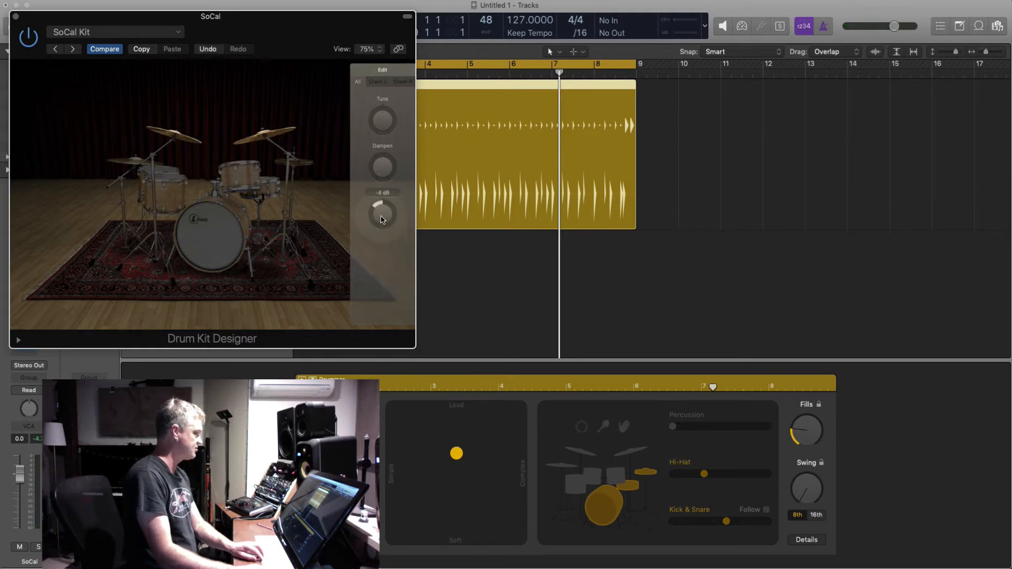
pyautogui.click(294, 160)
pyautogui.click(669, 160)
pyautogui.press('space')
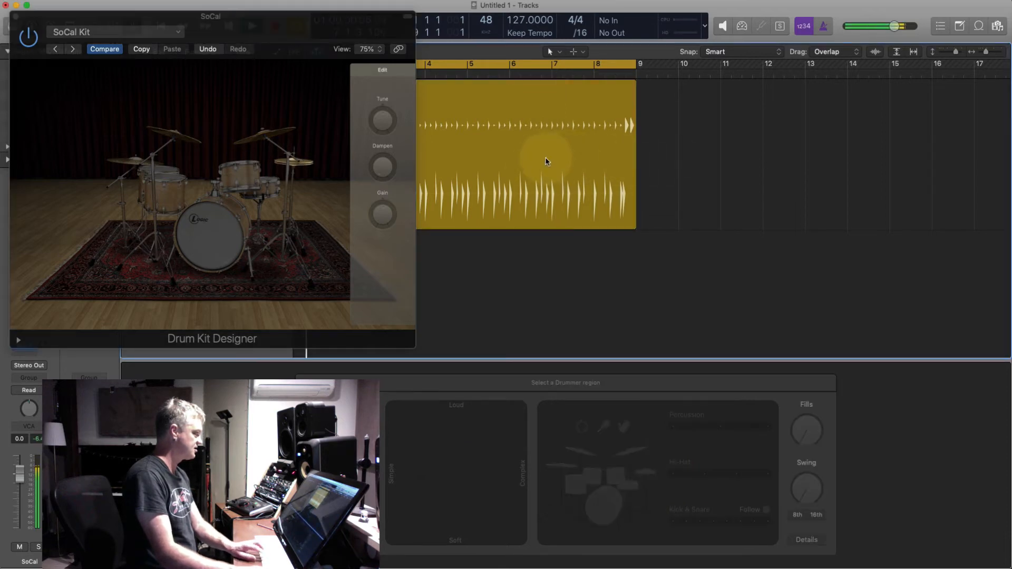
pyautogui.click(546, 159)
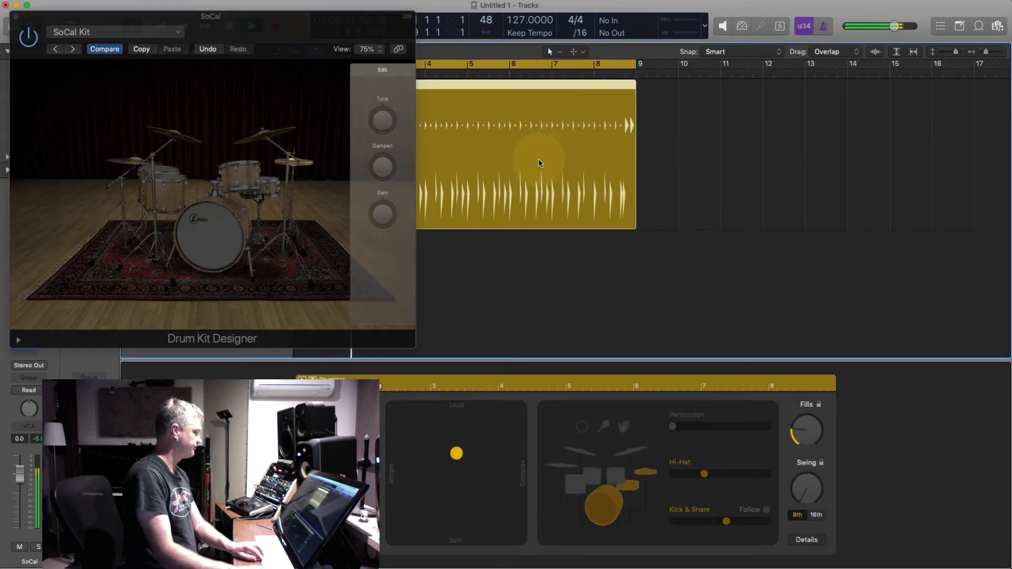
# Step: Expand Drum Kit Designer's extra settings, review the Input Mapping options while keeping GM, and close the plug-in
pyautogui.click(18, 343)
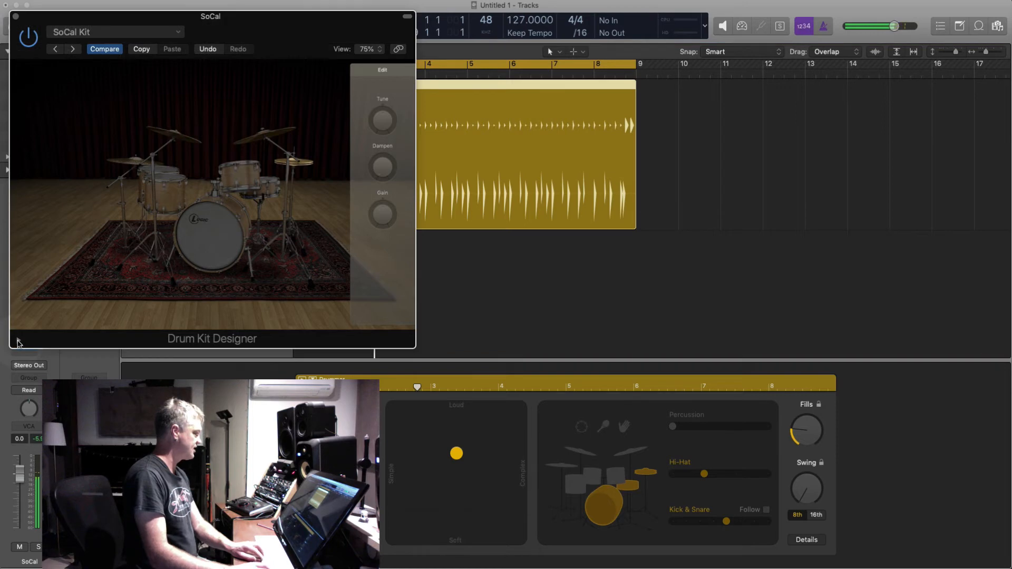
pyautogui.click(19, 342)
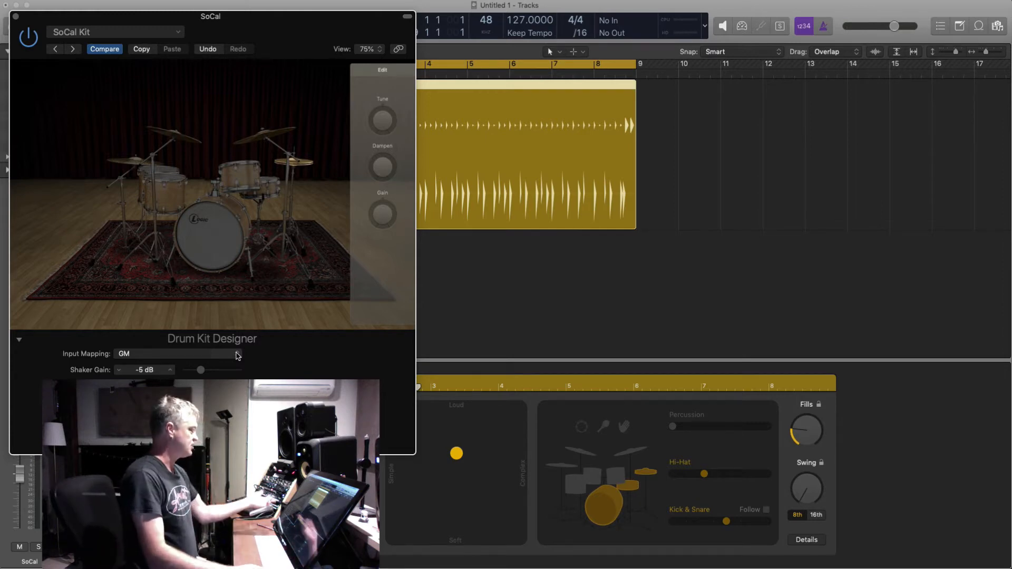
pyautogui.click(237, 354)
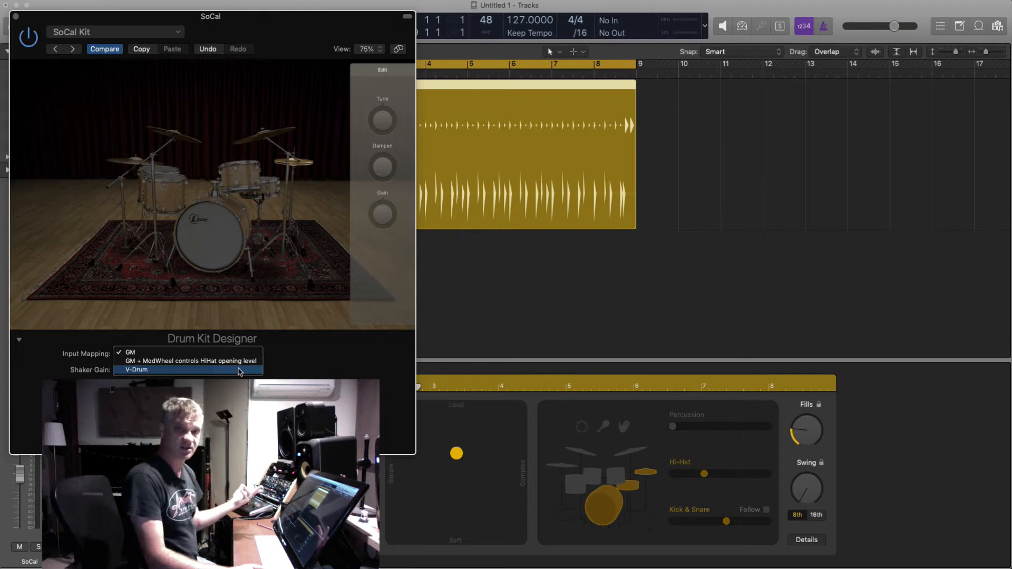
pyautogui.click(327, 348)
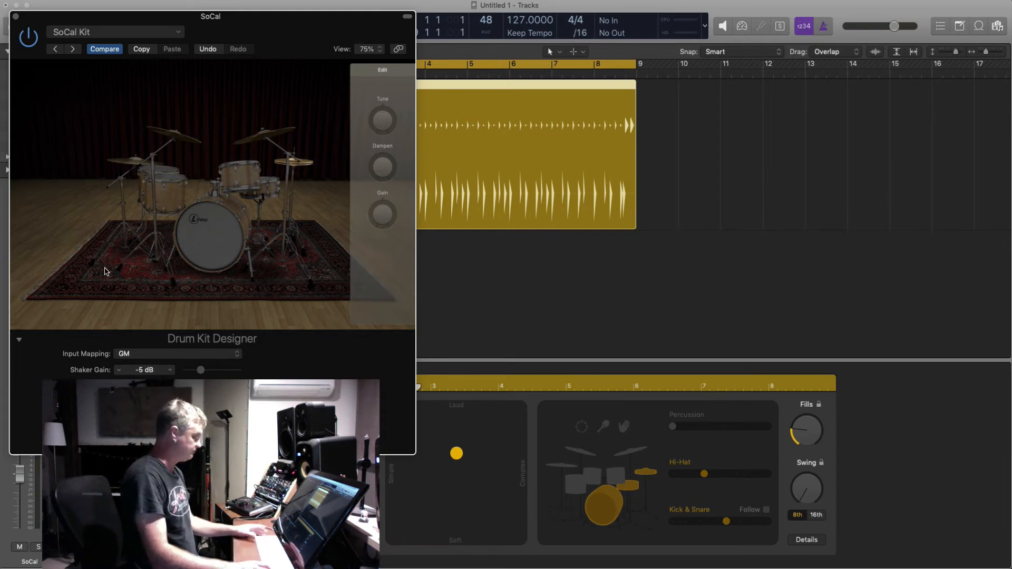
pyautogui.click(17, 19)
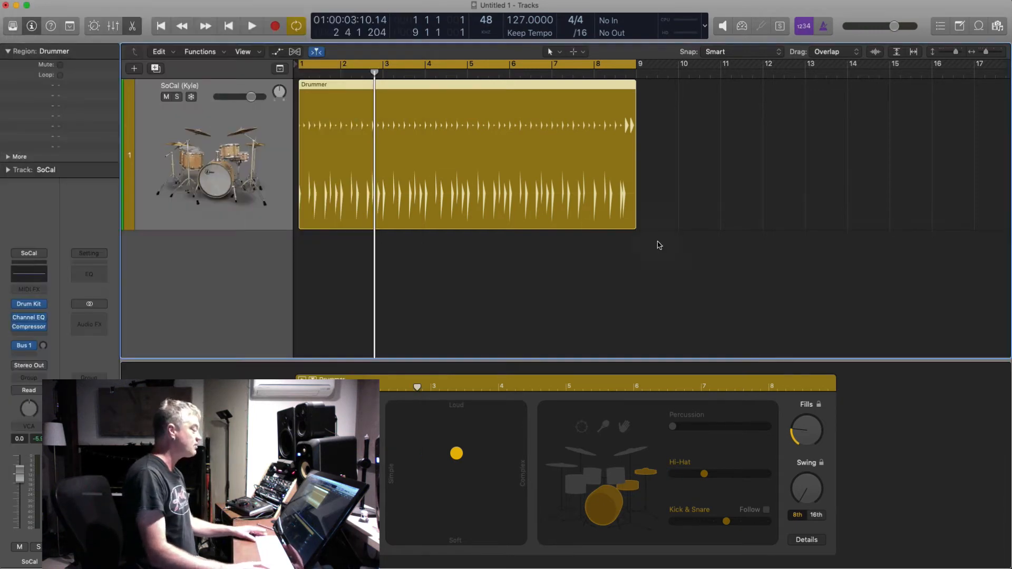
# Step: Add a second Drummer track to the project
pyautogui.click(761, 165)
pyautogui.click(501, 170)
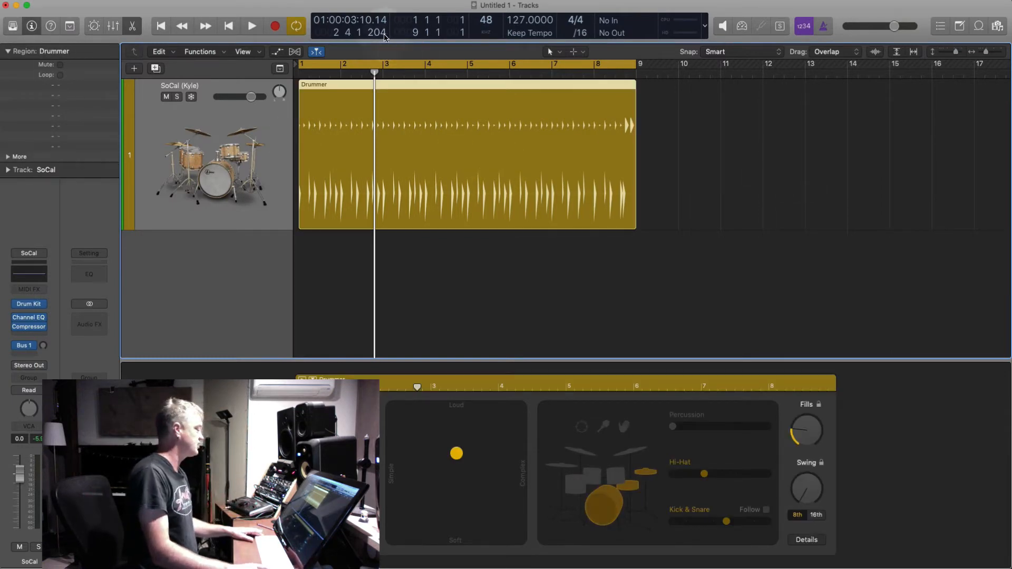
pyautogui.click(134, 5)
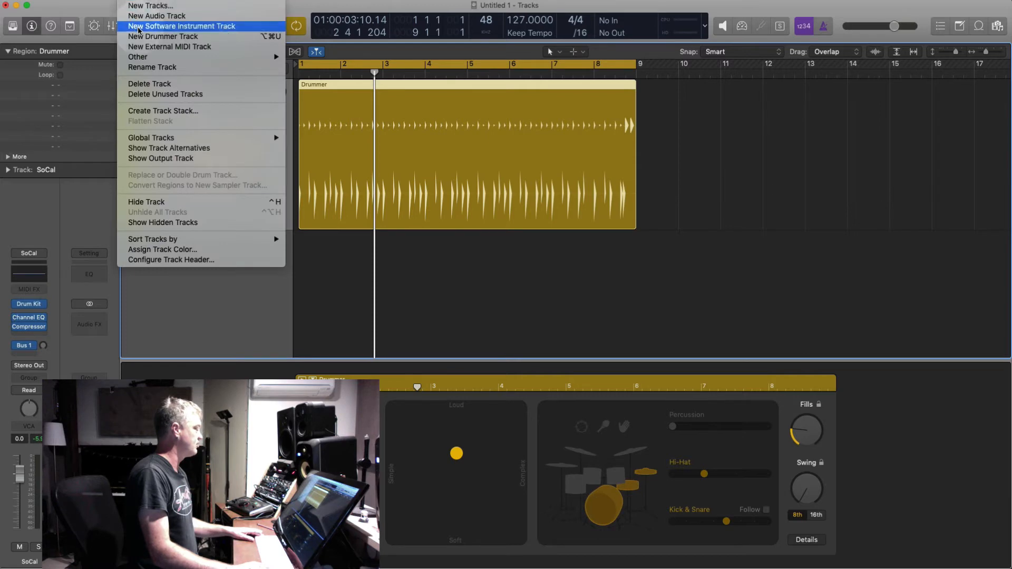
pyautogui.click(158, 36)
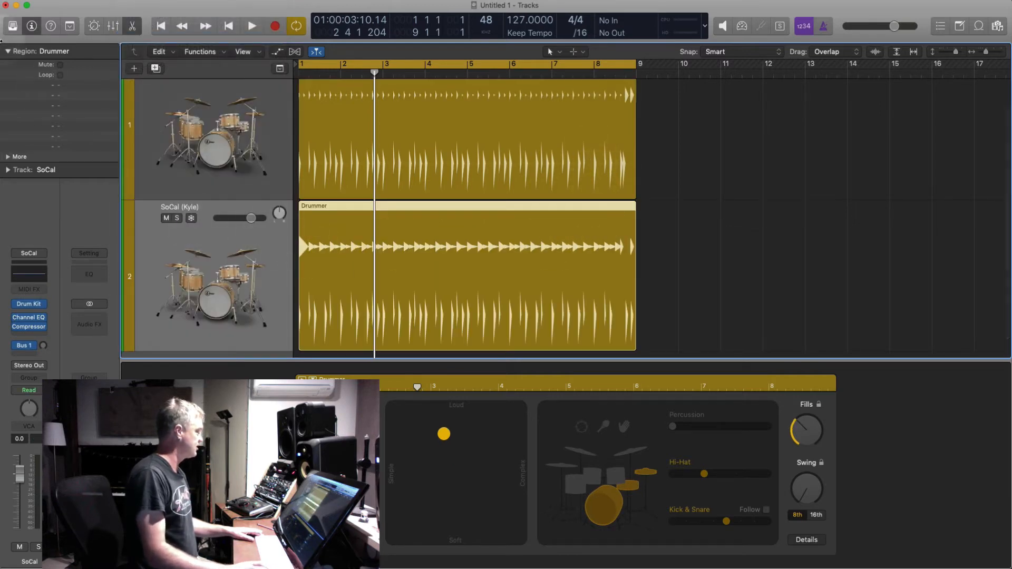
# Step: Assign the Latin Percussion drummer to the second track and play its Drummer region soloed
pyautogui.click(13, 26)
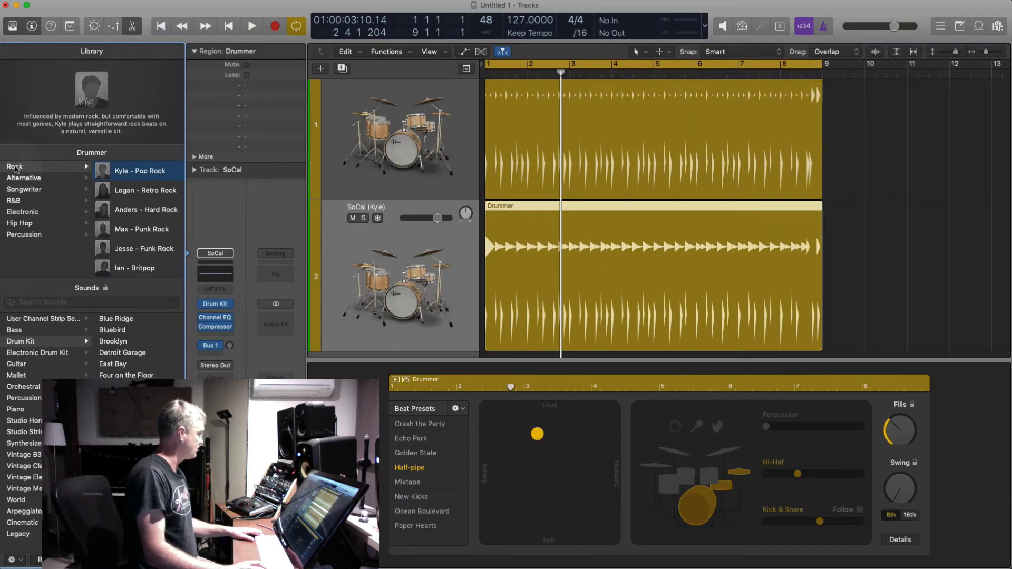
pyautogui.click(24, 235)
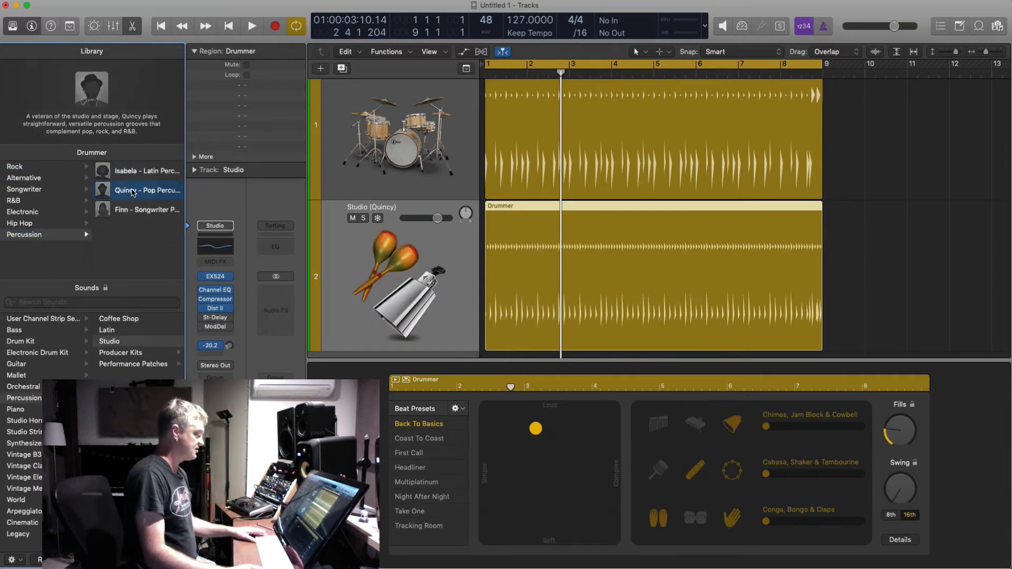
pyautogui.press('s')
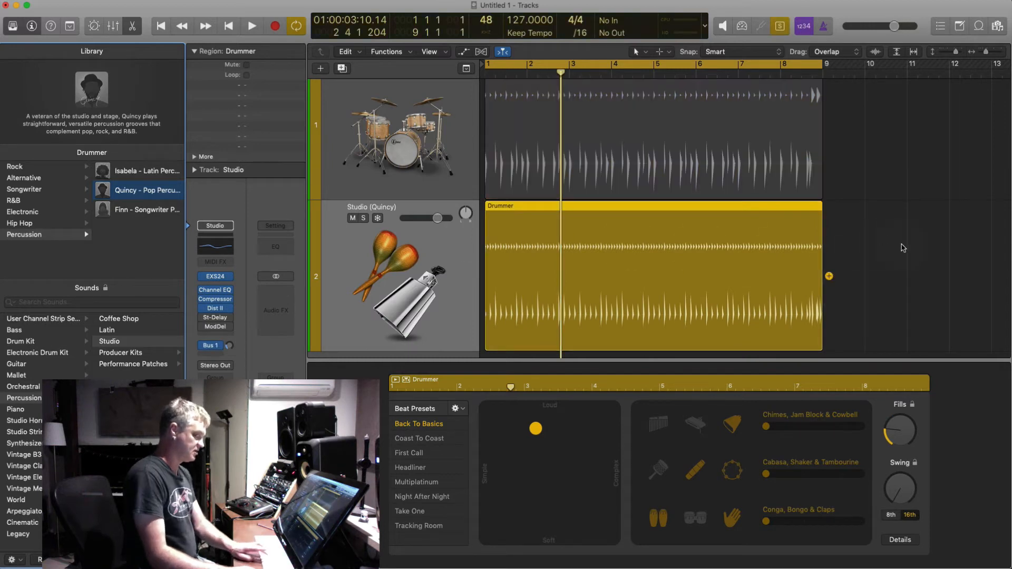
pyautogui.press('Up')
pyautogui.press('space')
pyautogui.click(560, 260)
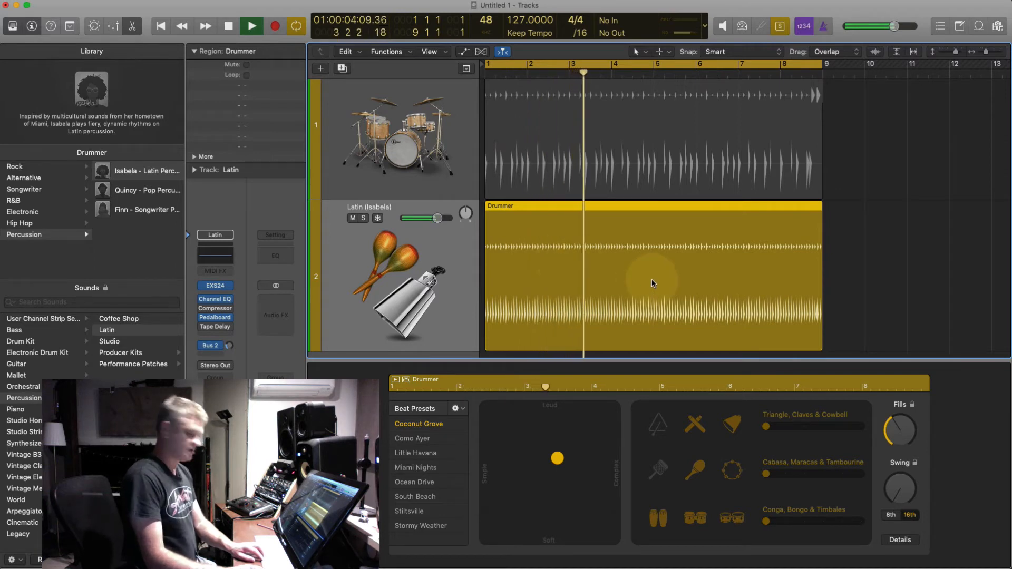
# Step: Simplify the Latin percussion region by minimising complexity, switching off the congas and turning Fills fully down
pyautogui.moveTo(557, 458); pyautogui.dragTo(494, 461)
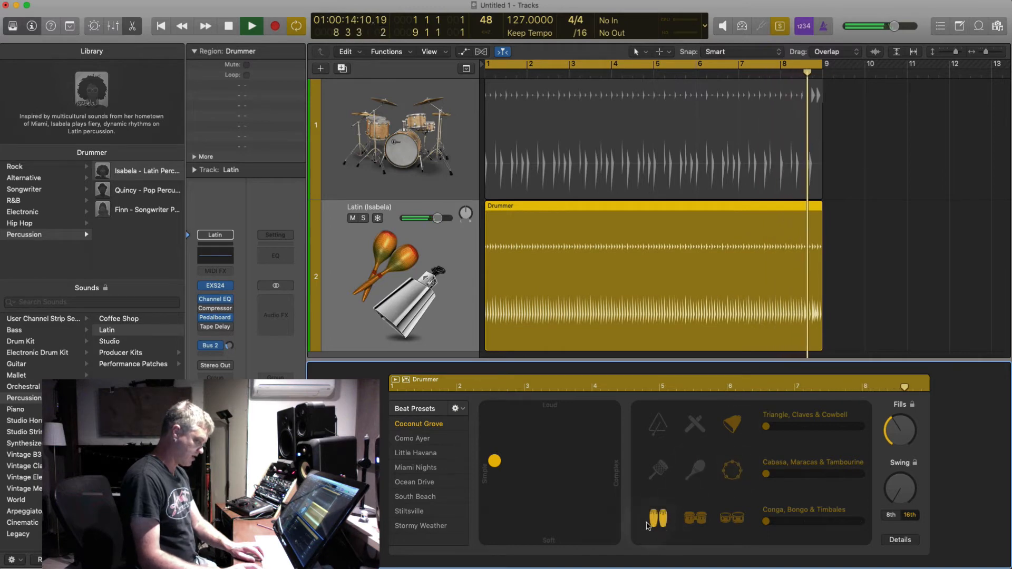
pyautogui.click(647, 524)
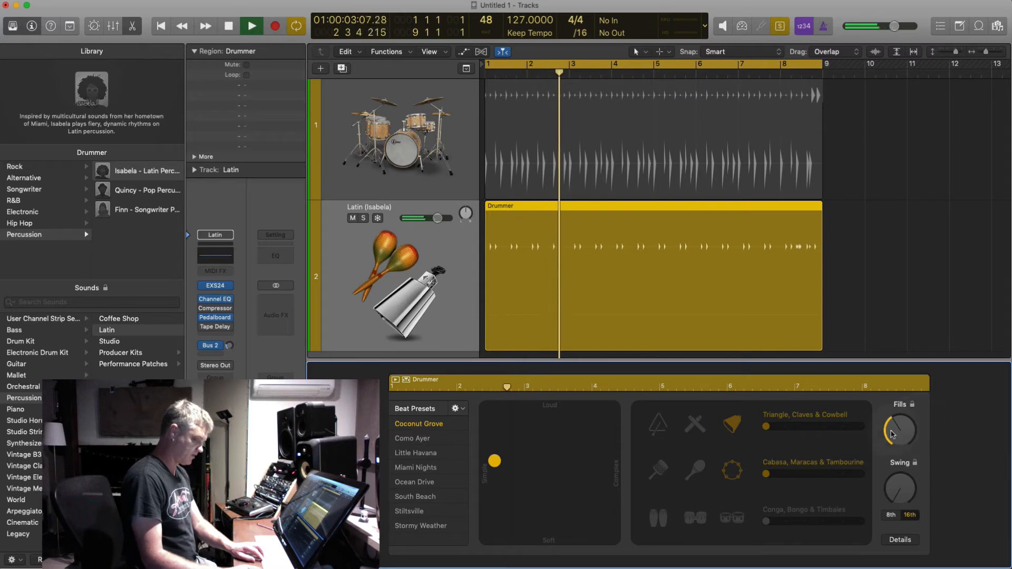
pyautogui.moveTo(892, 434); pyautogui.dragTo(904, 433)
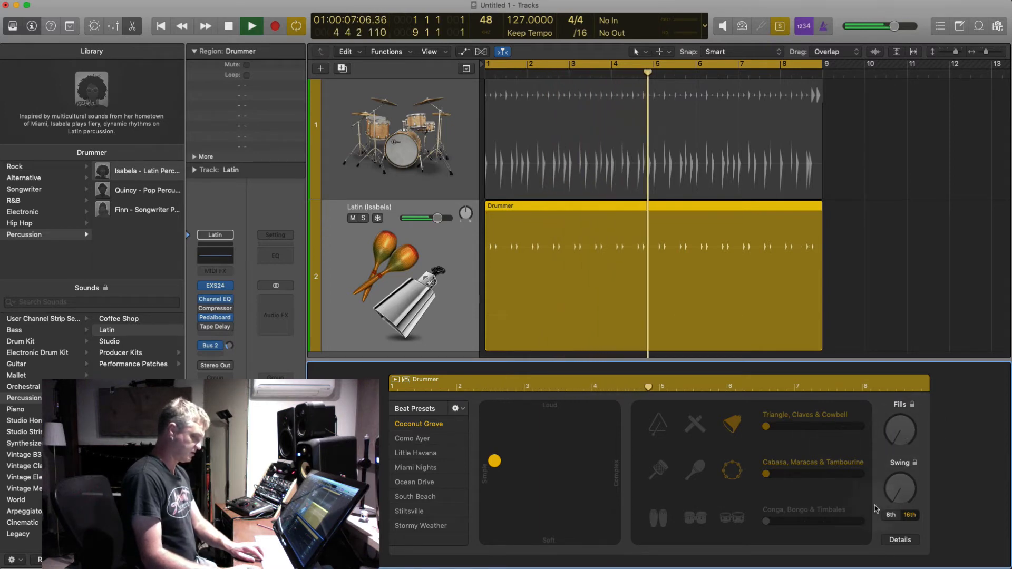
# Step: Set a low cowbell pattern variation and the highest tambourine variation, briefly trying maracas before stopping playback
pyautogui.moveTo(767, 427); pyautogui.dragTo(812, 431)
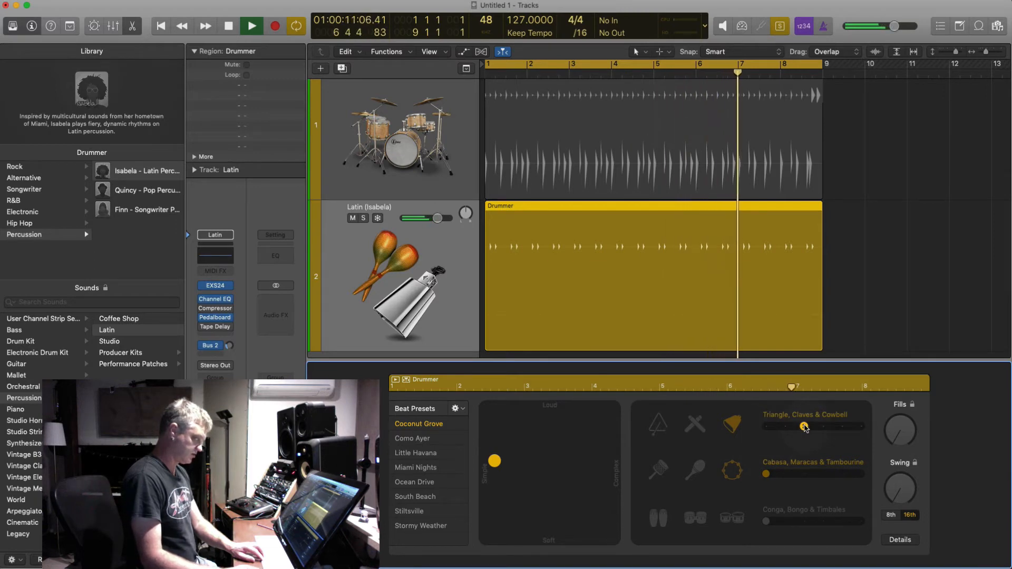
pyautogui.moveTo(766, 474); pyautogui.dragTo(861, 474)
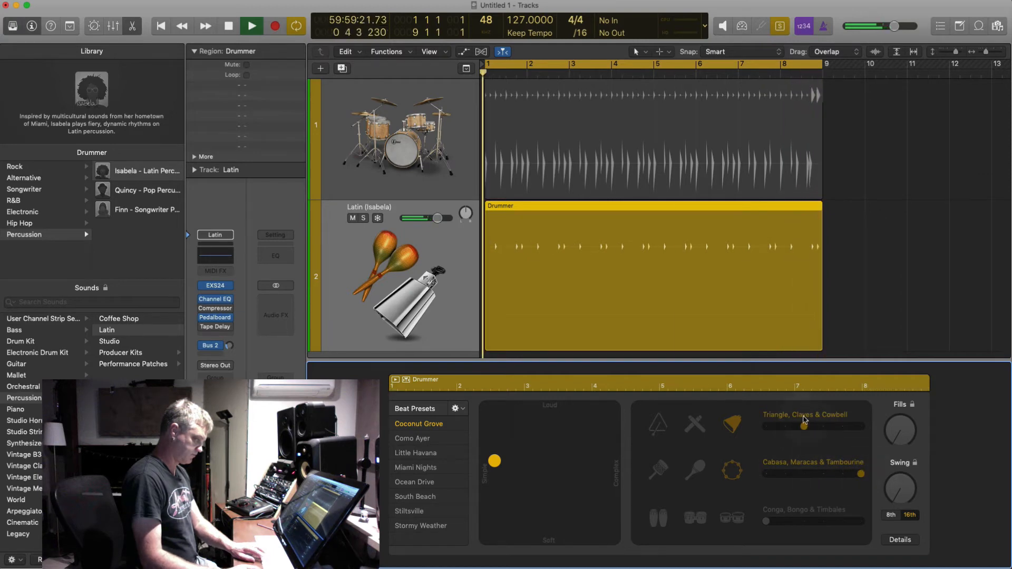
pyautogui.moveTo(803, 422); pyautogui.dragTo(784, 424)
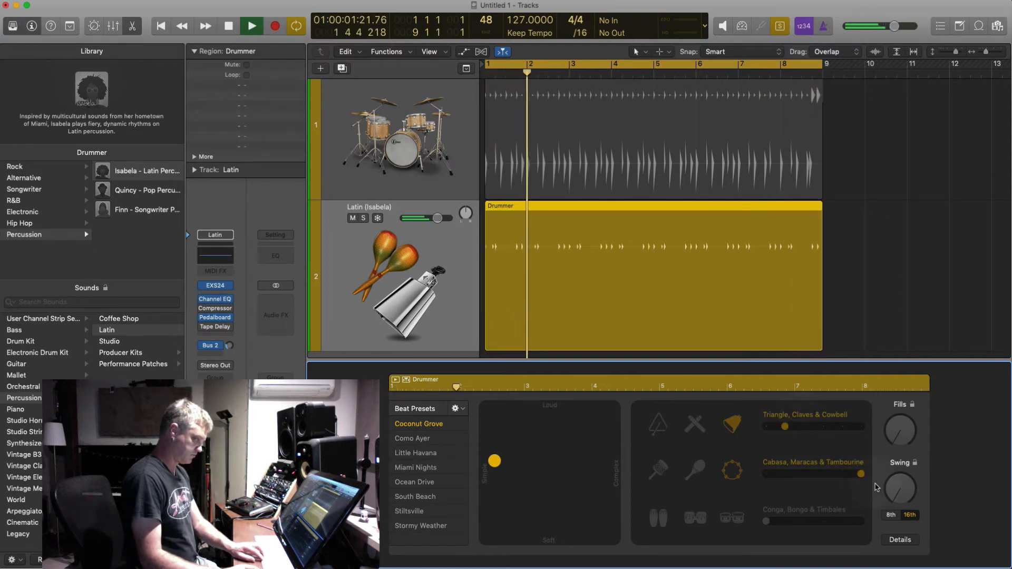
pyautogui.click(701, 475)
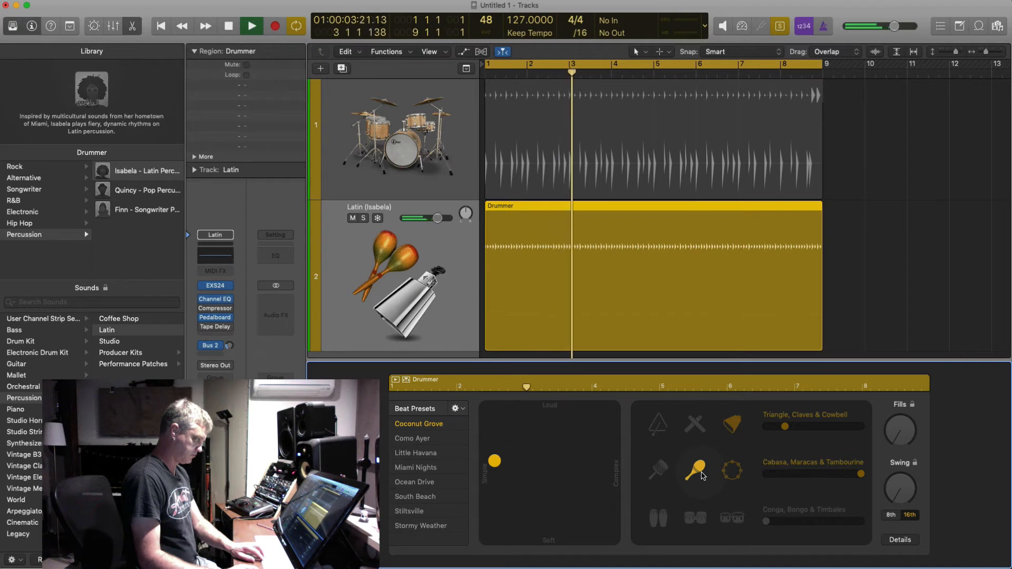
pyautogui.click(701, 474)
pyautogui.press('space')
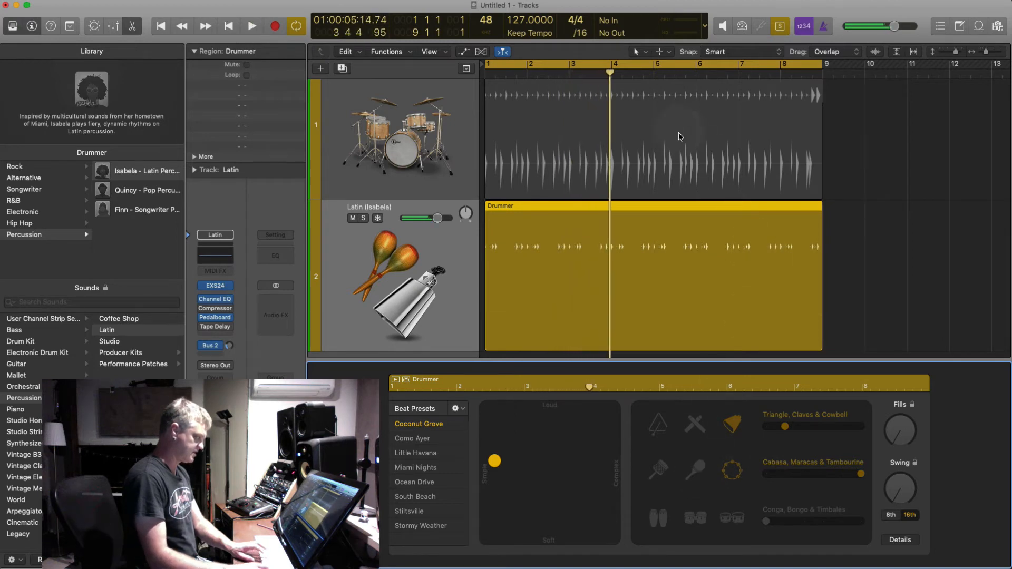
# Step: Turn off solo and play both Drummer regions together while switching between the kit and percussion tracks
pyautogui.click(664, 164)
pyautogui.press('space')
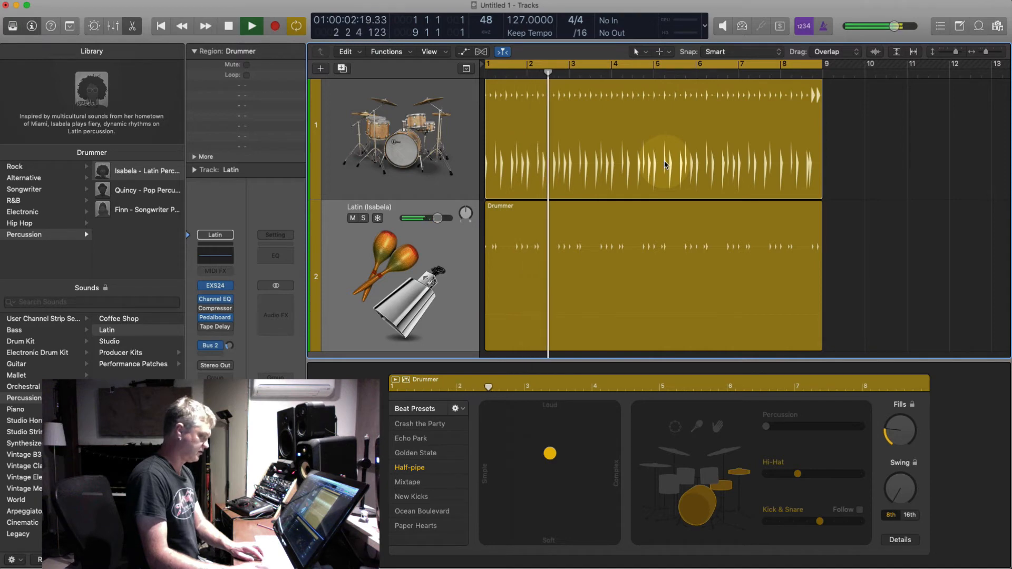
pyautogui.click(435, 248)
pyautogui.click(417, 127)
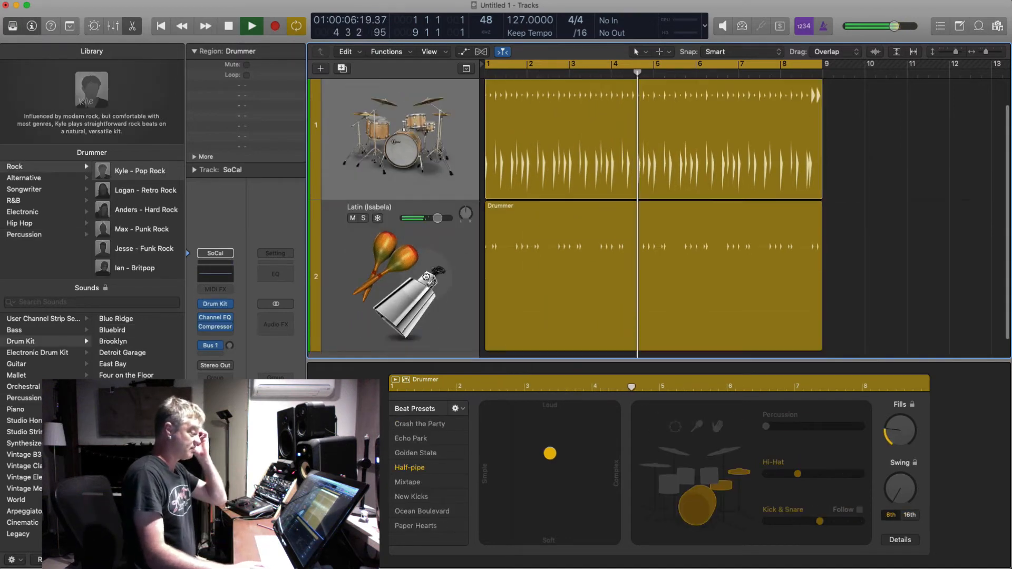
pyautogui.click(426, 279)
pyautogui.press('super+Left')
pyautogui.press('super+Left')
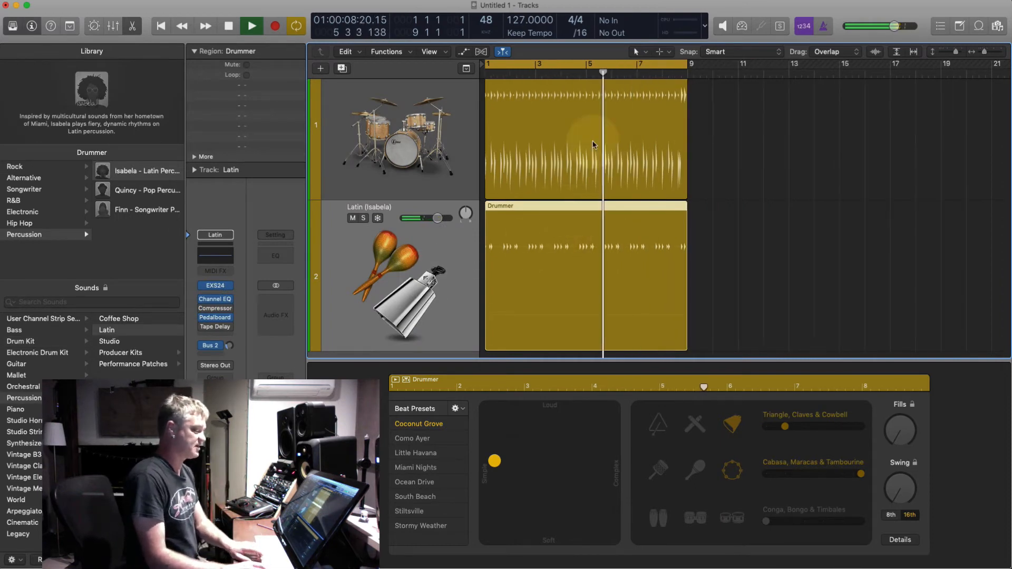
# Step: Stop playback and turn off cycle mode
pyautogui.press('super+Up')
pyautogui.press('super+Up')
pyautogui.press('space')
pyautogui.click(581, 65)
# Step: Select both Drummer regions and shorten them together to four bars, ending at bar 5
pyautogui.moveTo(734, 113); pyautogui.dragTo(602, 275)
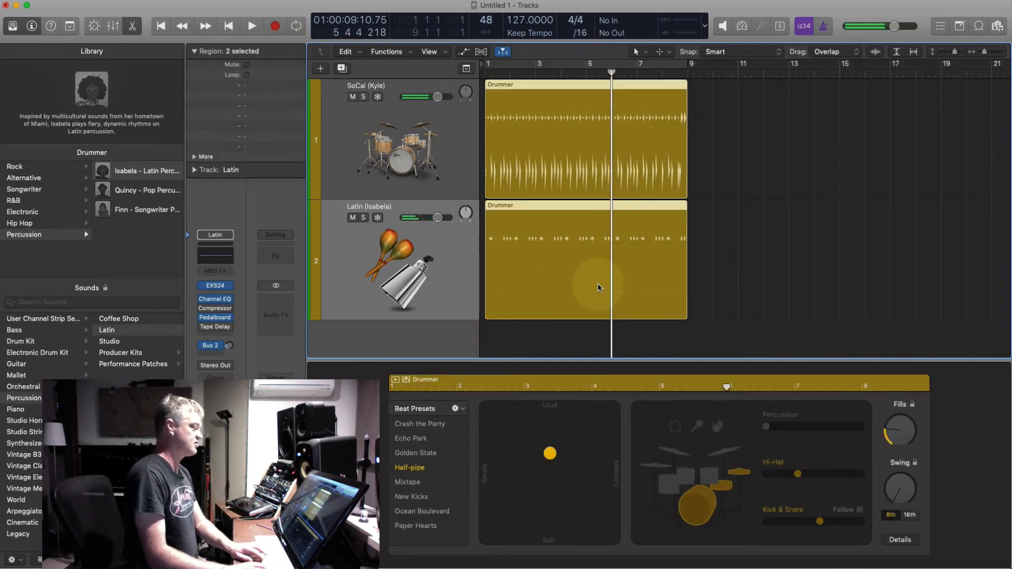
pyautogui.press('super+Right')
pyautogui.press('super+Right')
pyautogui.press('Return')
pyautogui.press('super+Left')
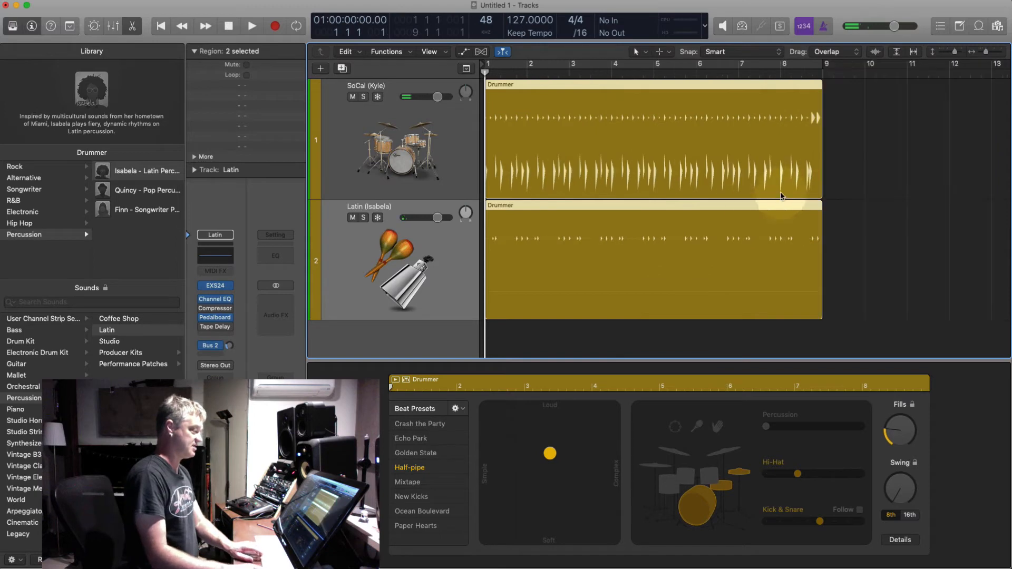
pyautogui.moveTo(821, 189); pyautogui.dragTo(654, 190)
# Step: Play the two shortened Drummer regions from the start
pyautogui.press('space')
pyautogui.press('super+Up')
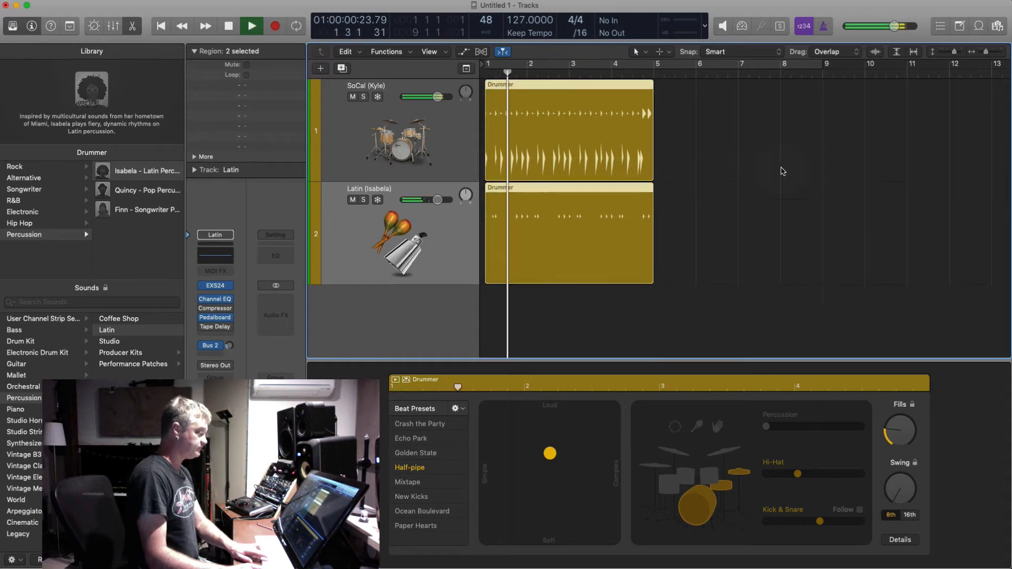
pyautogui.press('super+Right')
pyautogui.press('space')
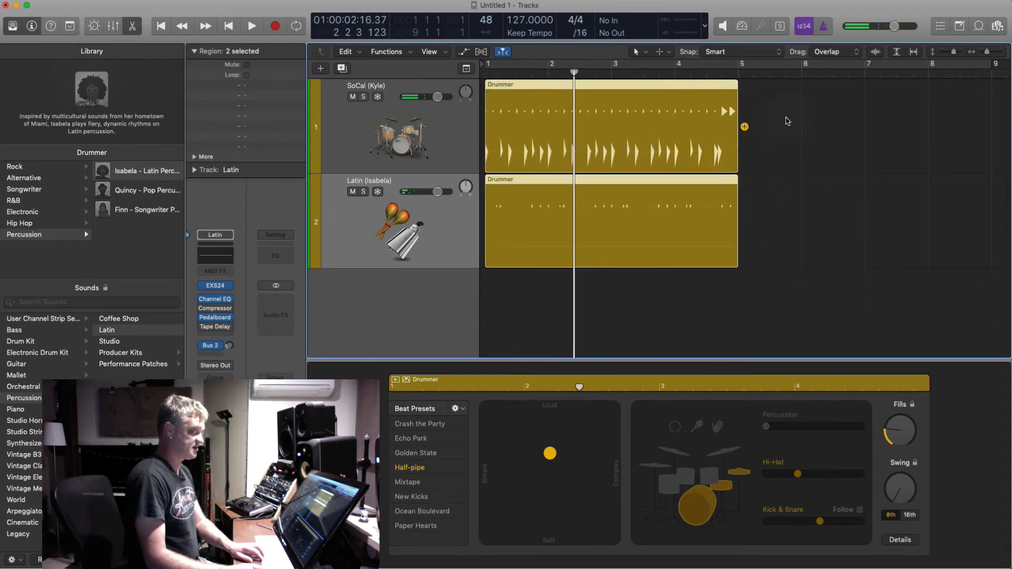
# Step: Add a new Drummer region on the SoCal track directly after the first, starting at bar 5
pyautogui.press('super+Left')
pyautogui.press('super+Left')
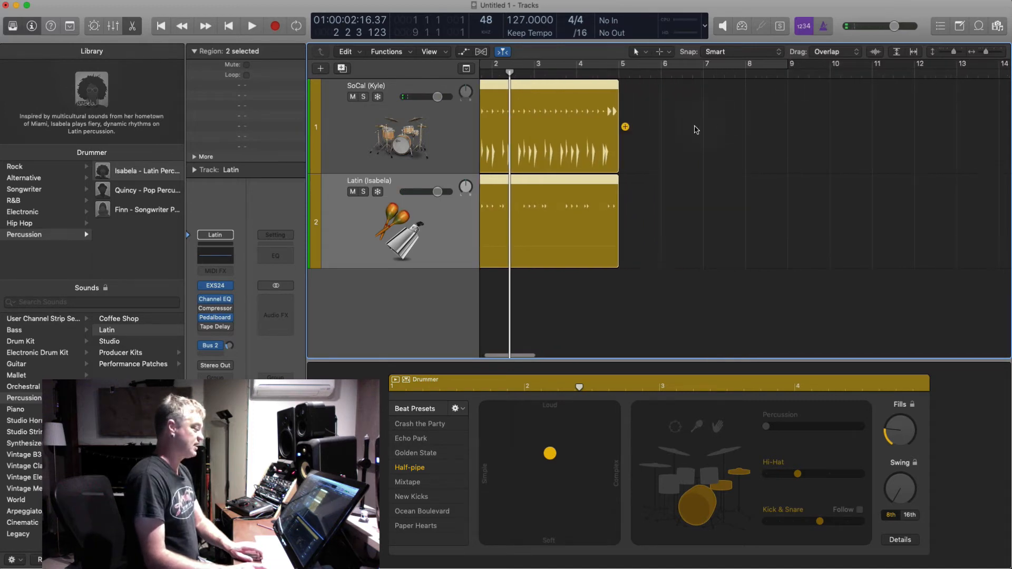
pyautogui.press('super+Up')
pyautogui.click(625, 124)
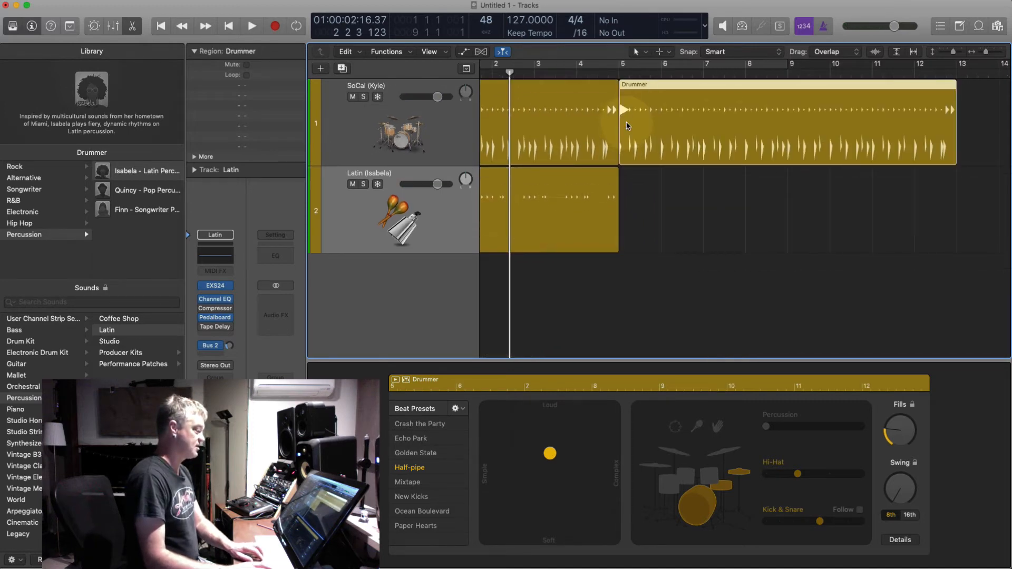
pyautogui.click(782, 84)
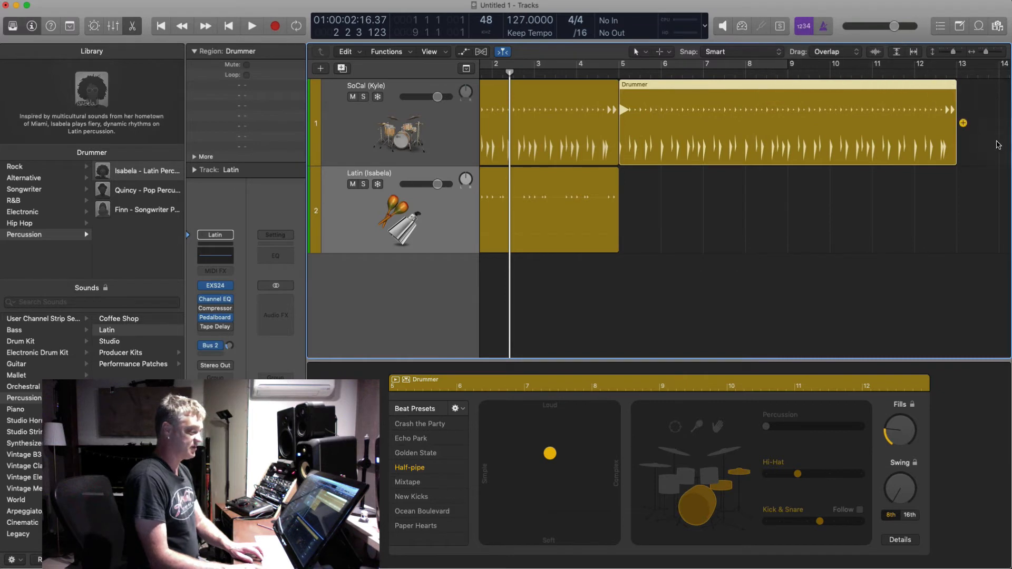
# Step: Play the arrangement from the start and compare the settings of the first and second SoCal regions
pyautogui.click(530, 100)
pyautogui.press('Return')
pyautogui.press('space')
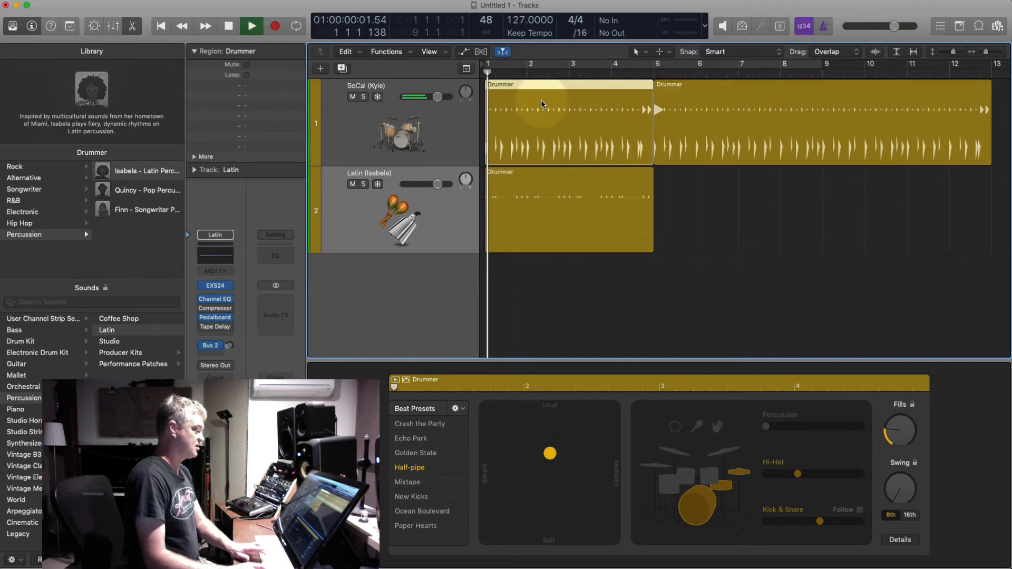
pyautogui.click(766, 126)
pyautogui.press('space')
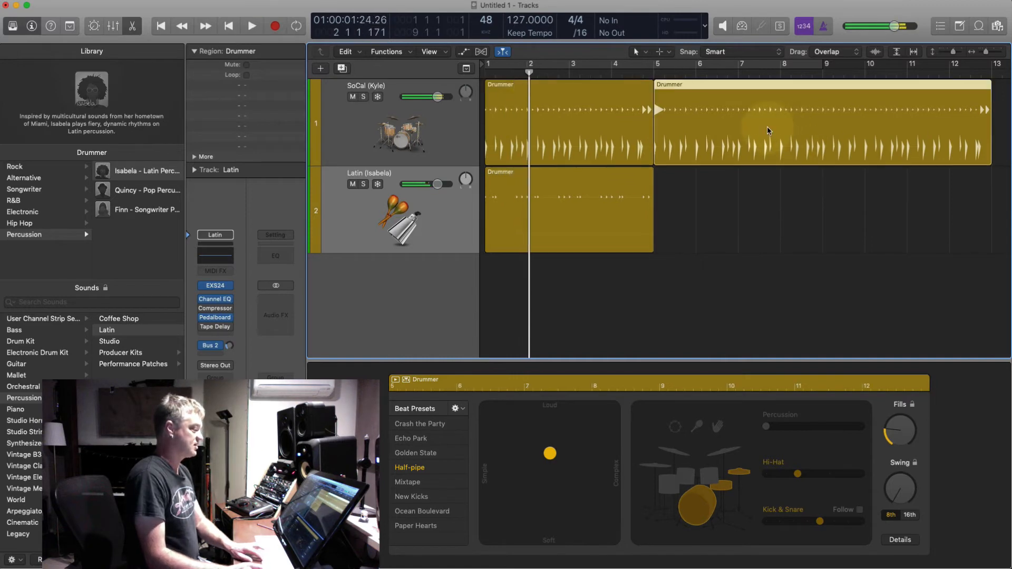
# Step: Make the second SoCal region's performance softer and play it from bar 5
pyautogui.press('.')
pyautogui.press('.')
pyautogui.press('.')
pyautogui.hscroll(5, 767, 126)
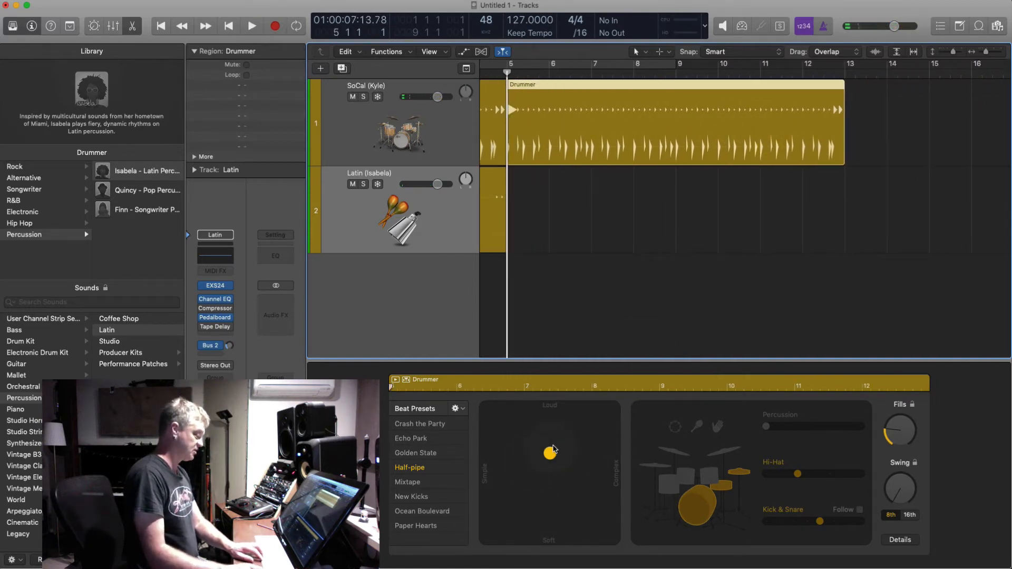
pyautogui.moveTo(551, 458); pyautogui.dragTo(550, 485)
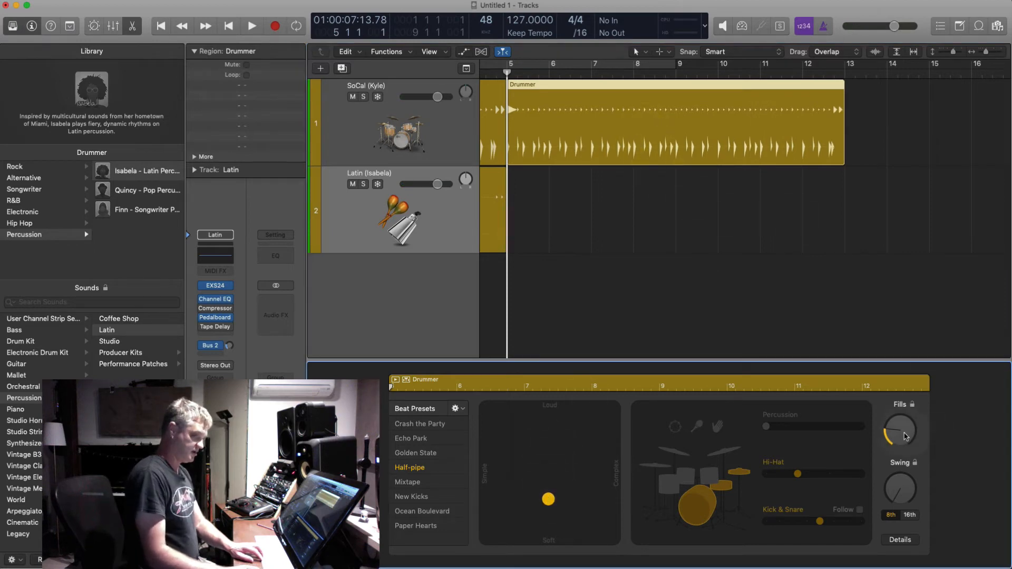
pyautogui.press('space')
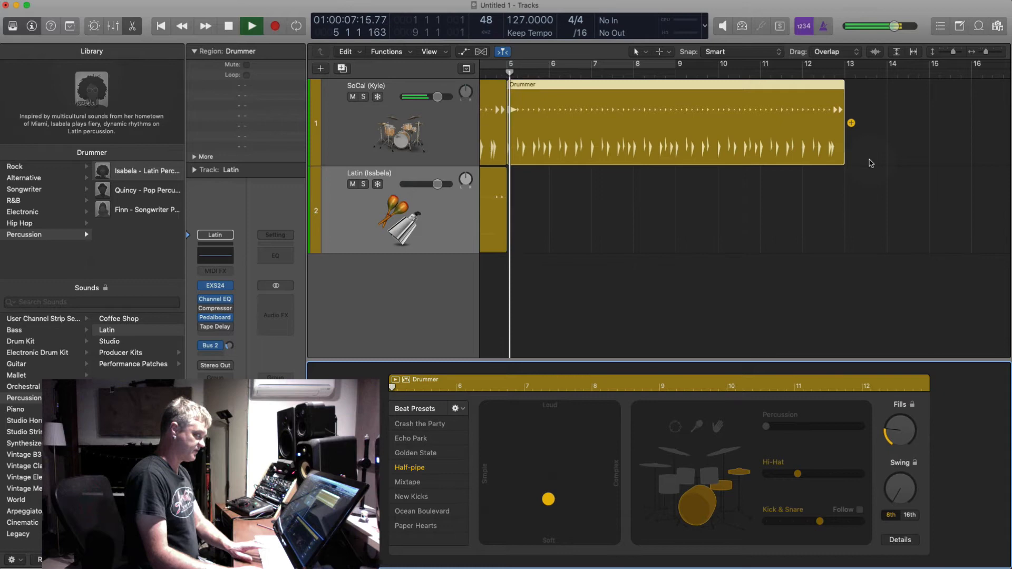
# Step: Add a second Drummer region on the Latin percussion track, starting at bar 5
pyautogui.click(642, 140)
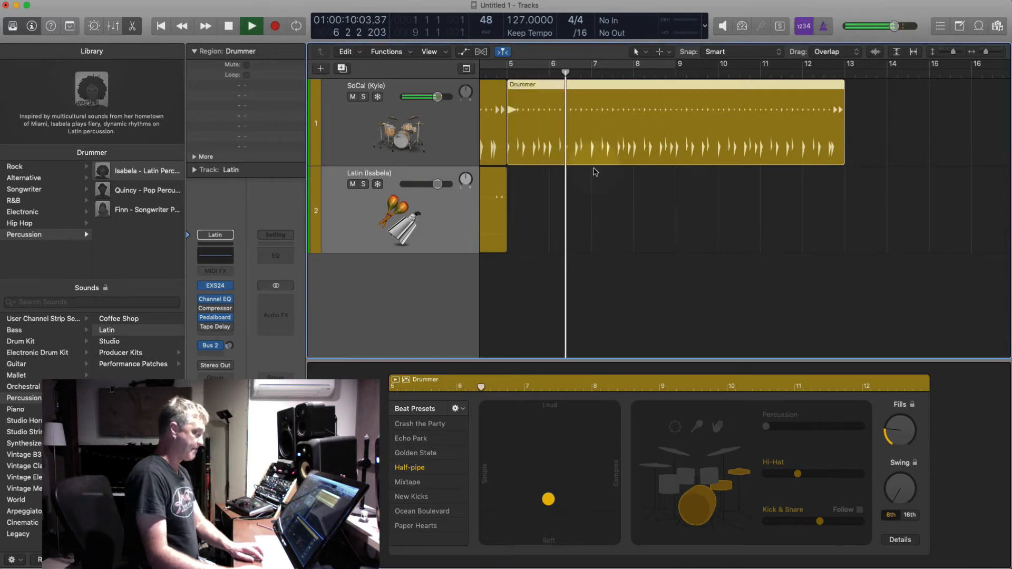
pyautogui.press('super+Left')
pyautogui.press('super+Left')
pyautogui.click(564, 198)
pyautogui.click(594, 209)
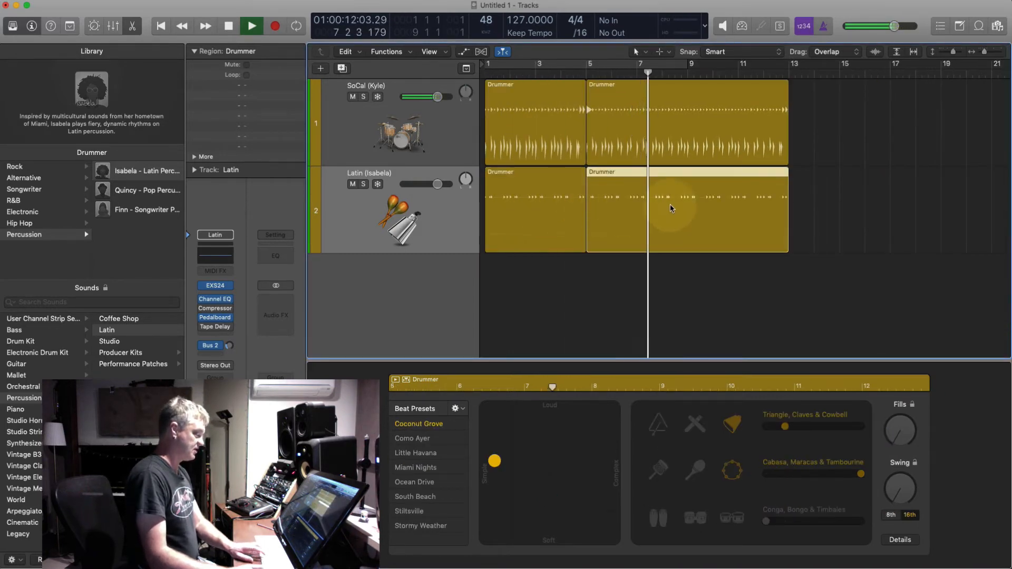
# Step: Replace the cowbell with maracas in the second Latin region, play it, and lower the Cabasa, Maracas & Tambourine variation
pyautogui.press('space')
pyautogui.click(737, 427)
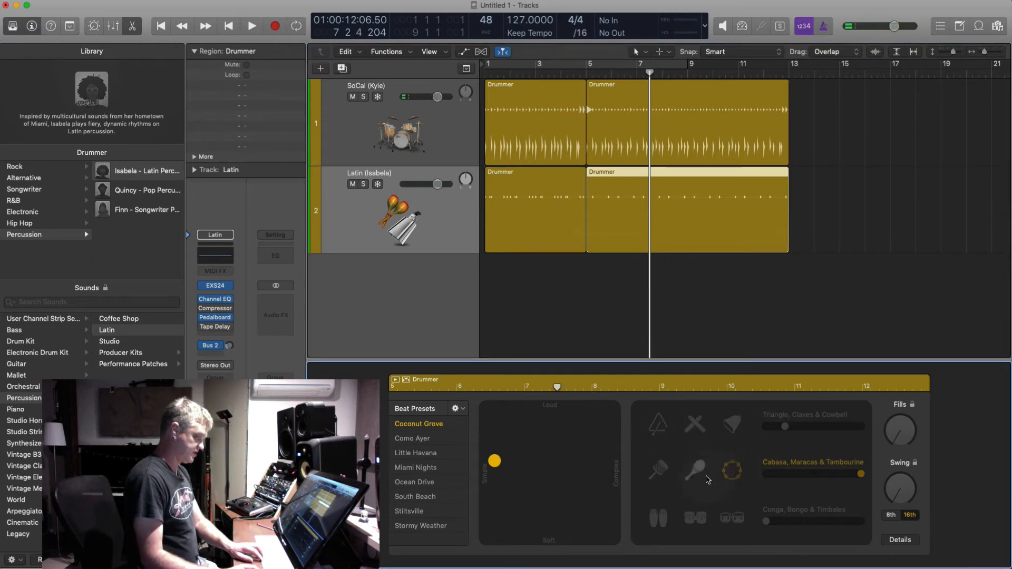
pyautogui.click(671, 211)
pyautogui.hotkey('shift', 'space')
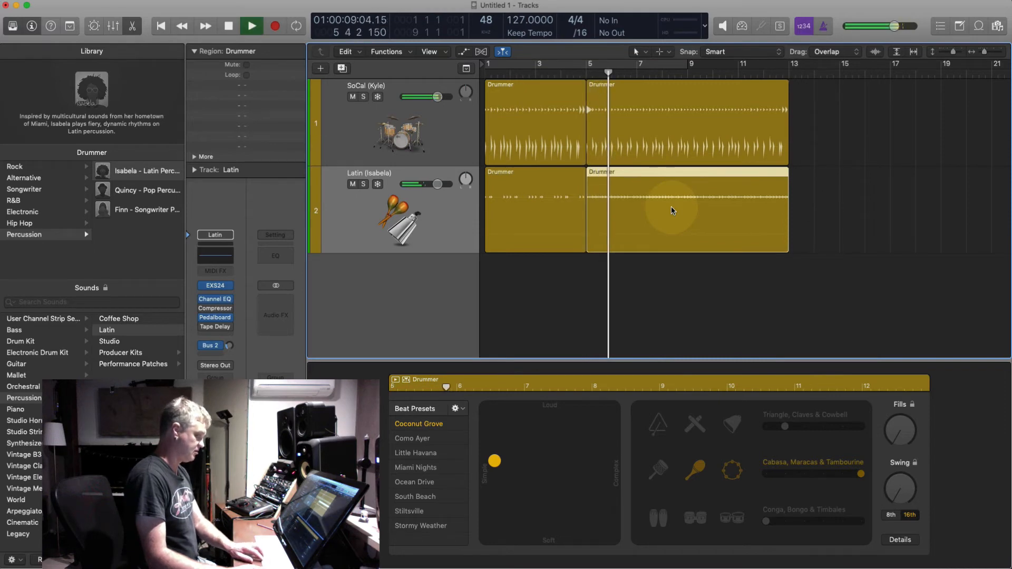
pyautogui.moveTo(861, 474); pyautogui.dragTo(796, 480)
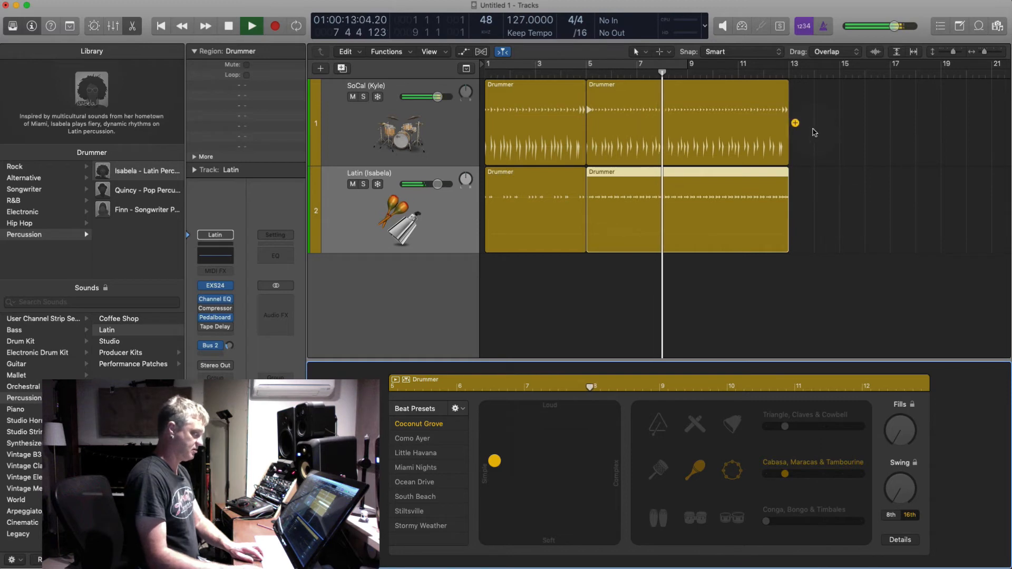
# Step: Compare the performance settings of the second Latin and second SoCal regions during playback
pyautogui.click(777, 198)
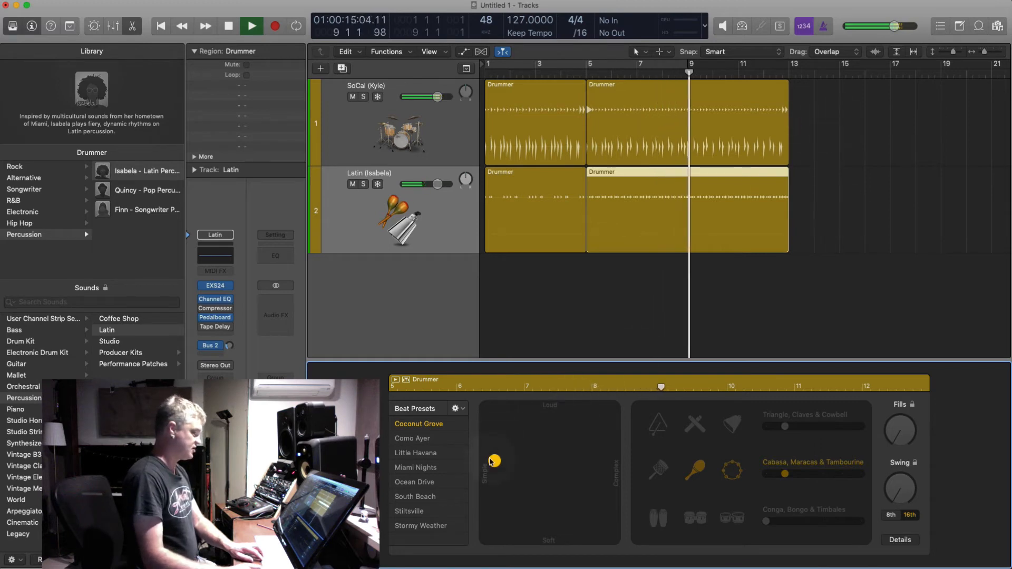
pyautogui.moveTo(835, 113); pyautogui.dragTo(761, 230)
pyautogui.click(825, 121)
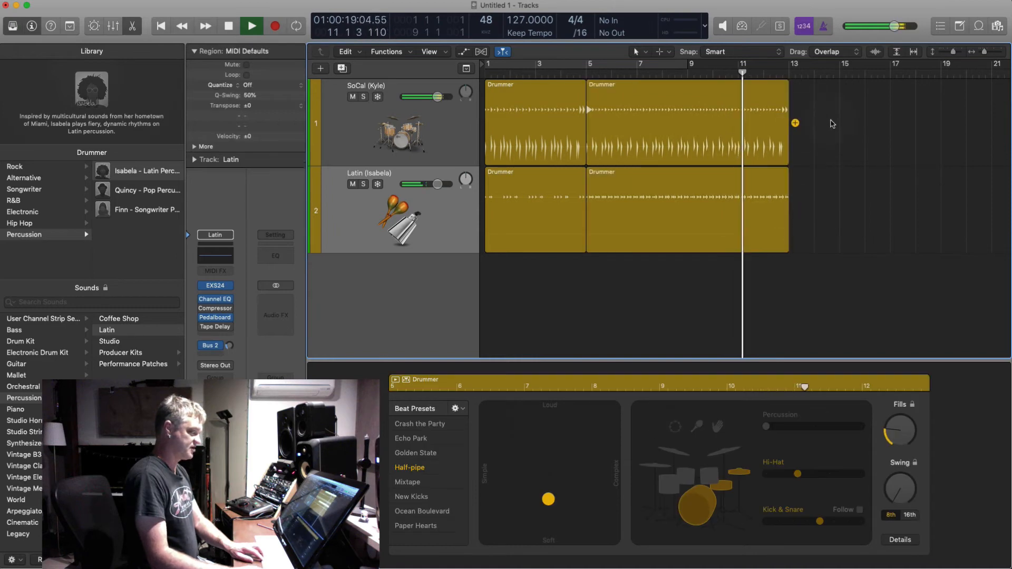
pyautogui.click(779, 129)
pyautogui.click(902, 440)
# Step: Add a third Drummer region to the SoCal track at bar 13 and make its performance louder
pyautogui.press('space')
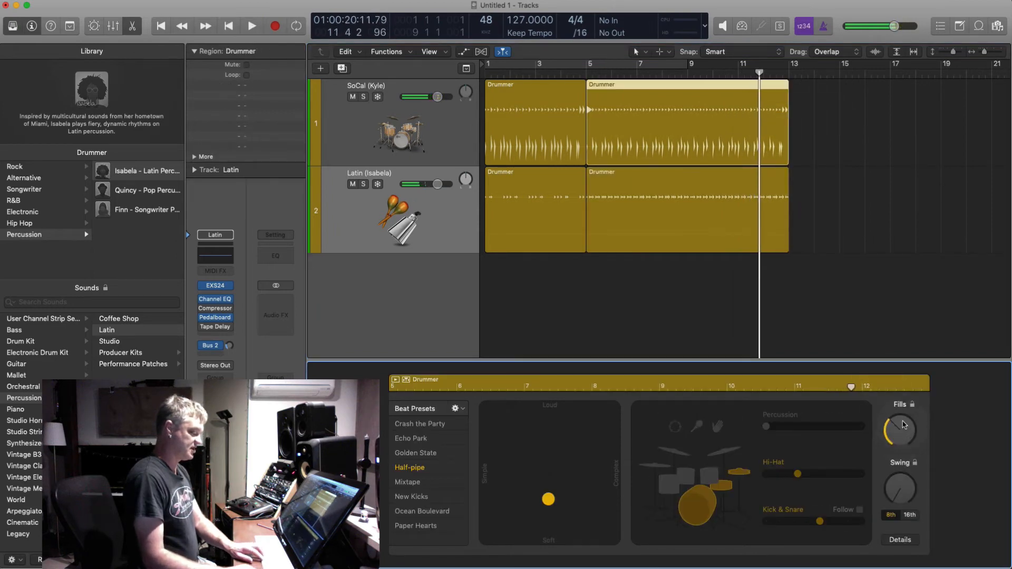
pyautogui.press('space')
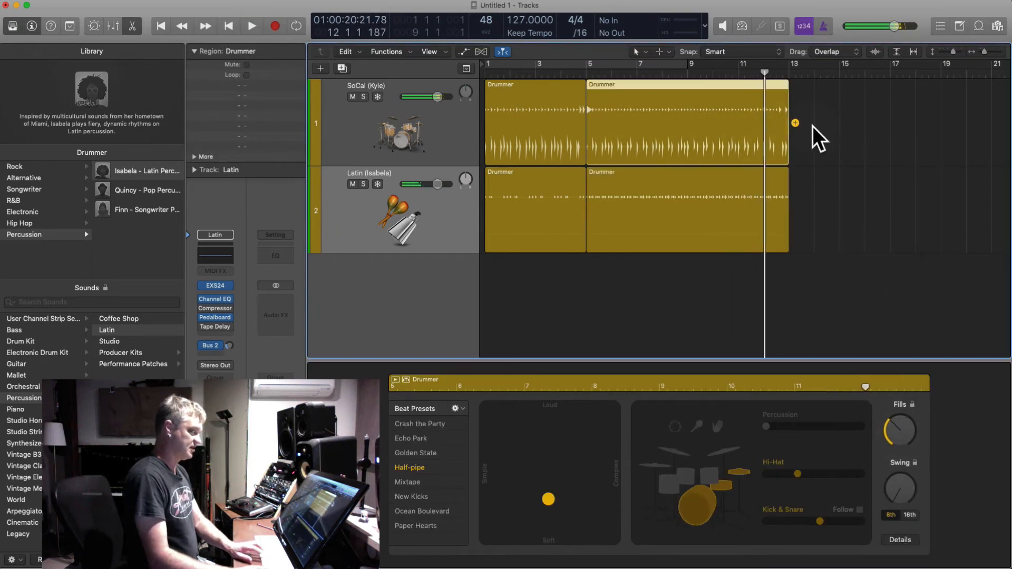
pyautogui.click(795, 124)
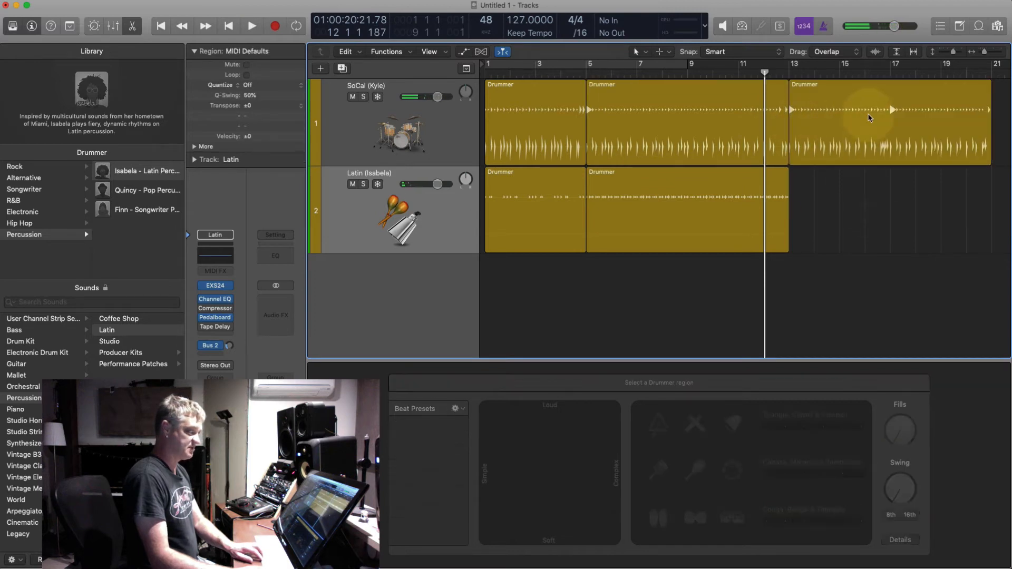
pyautogui.moveTo(552, 501); pyautogui.dragTo(550, 423)
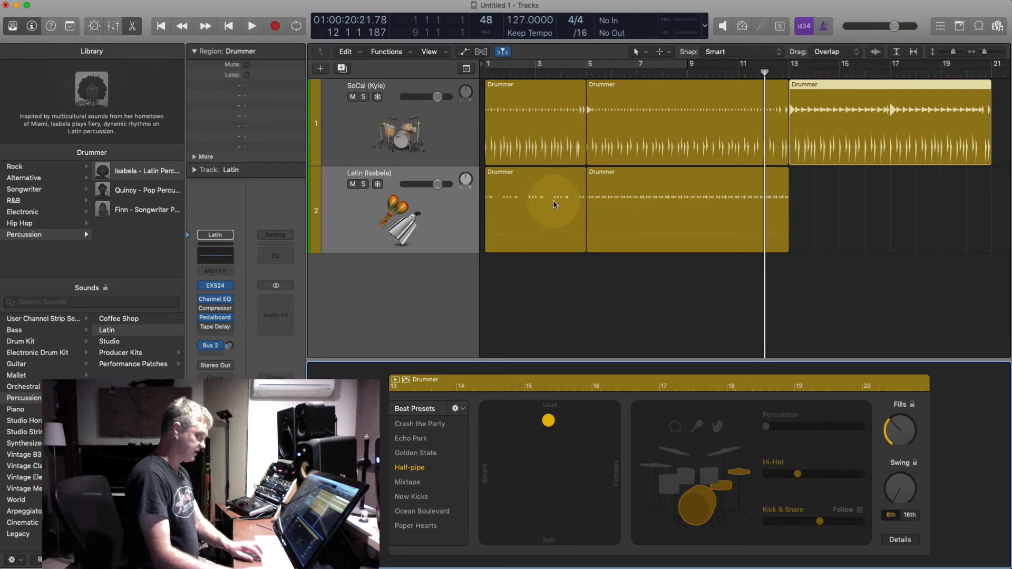
pyautogui.click(525, 200)
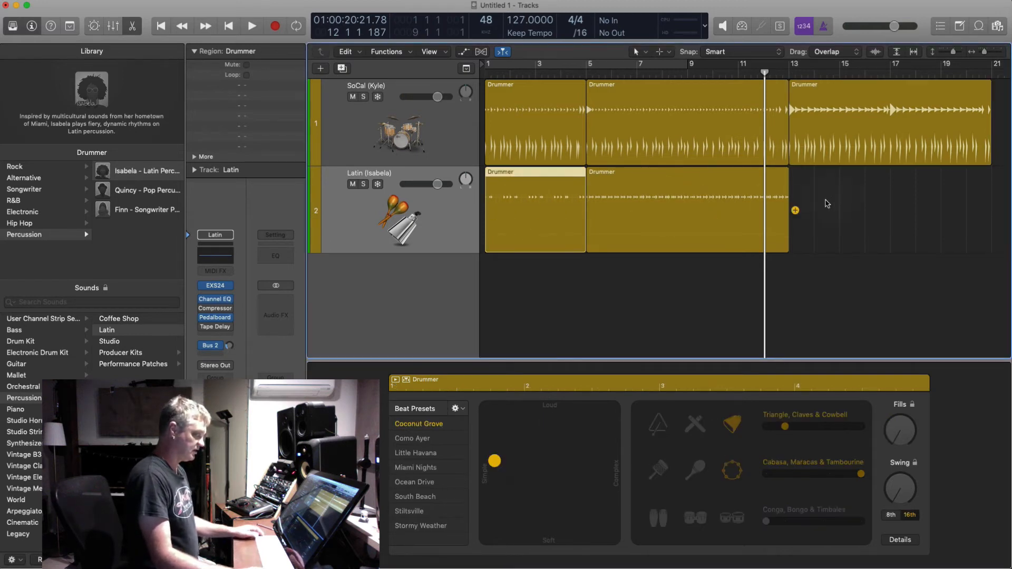
pyautogui.press('Right')
pyautogui.click(795, 214)
pyautogui.click(864, 210)
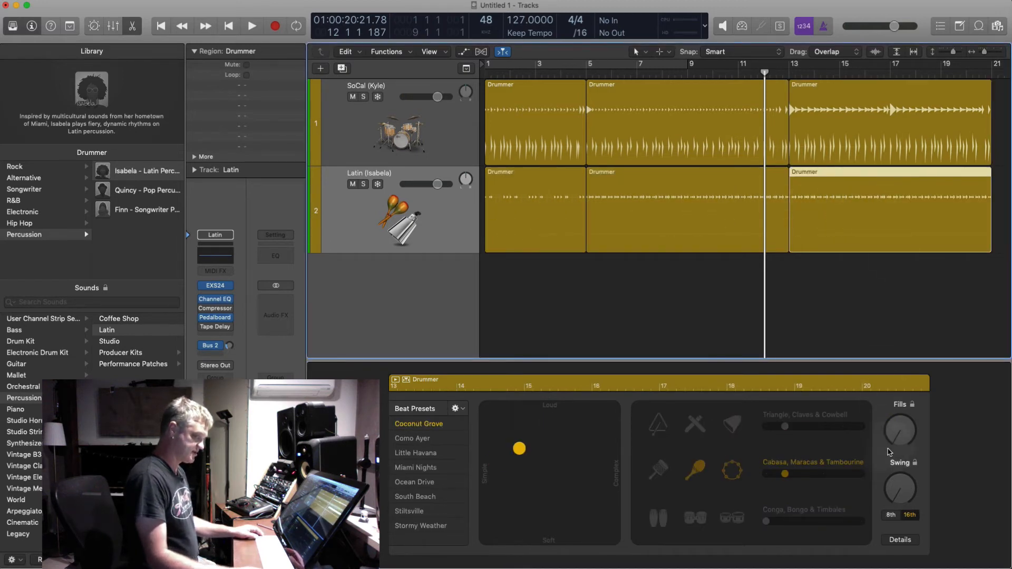
pyautogui.press('Delete')
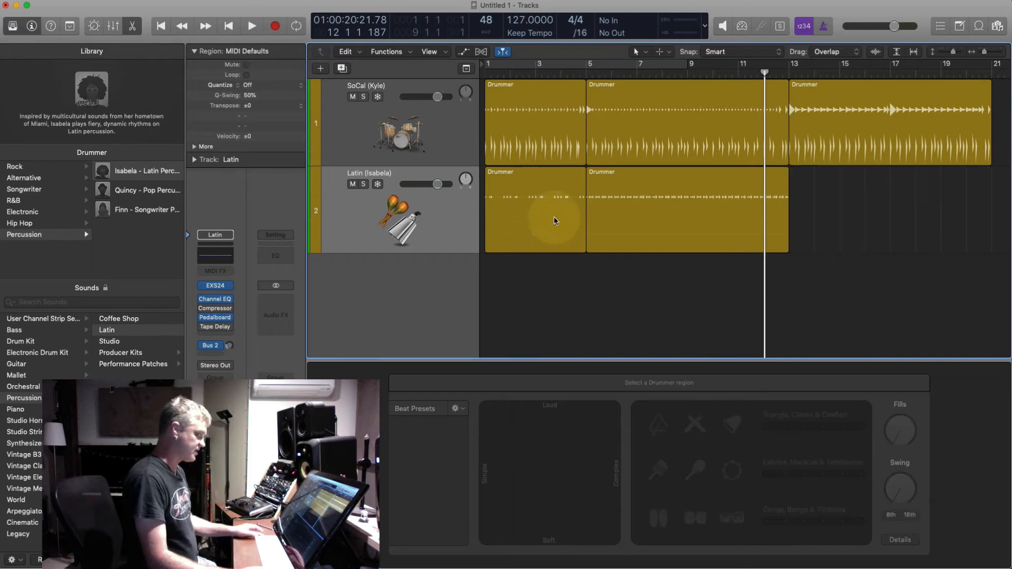
# Step: Copy the first Latin region to bar 13, extend it to bar 21, and play it with the SoCal region
pyautogui.moveTo(538, 196); pyautogui.dragTo(838, 206)
pyautogui.moveTo(890, 246); pyautogui.dragTo(987, 245)
pyautogui.click(860, 193)
pyautogui.press('space')
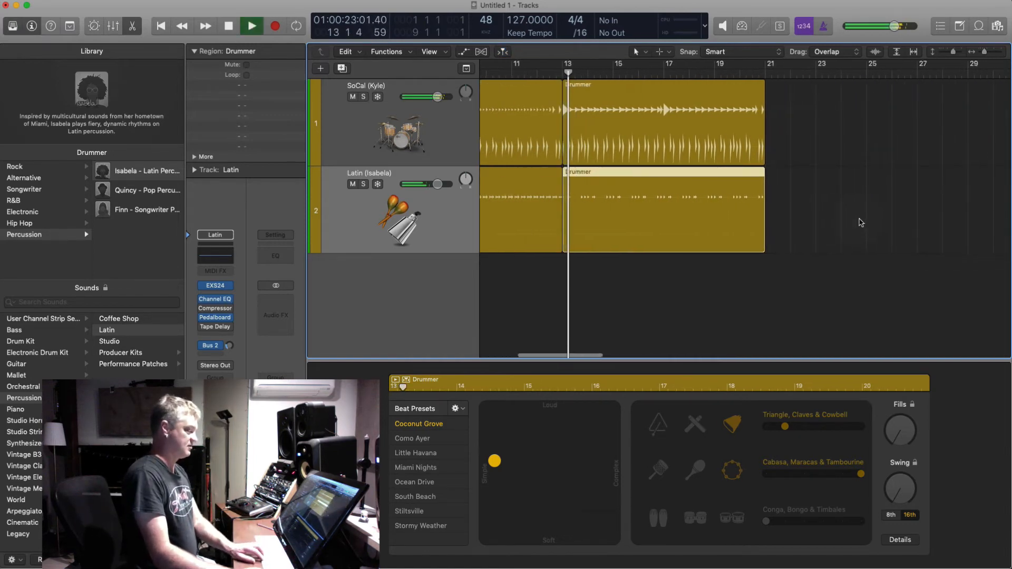
# Step: Add Drummer regions at bar 21 on both tracks, continuing the regions that start at bar 13
pyautogui.press('super+Up')
pyautogui.press('super+Up')
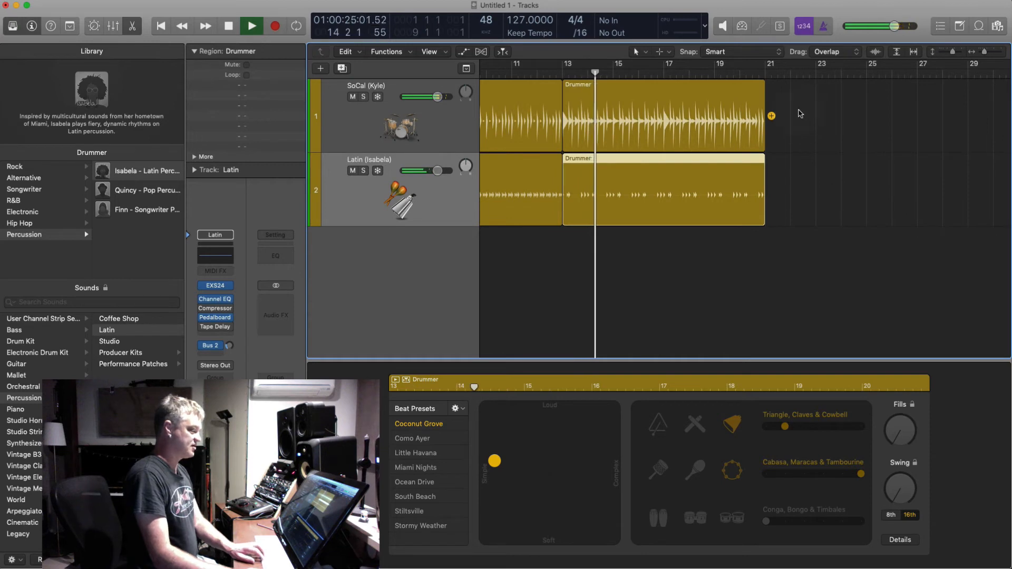
pyautogui.moveTo(799, 113); pyautogui.dragTo(714, 222)
pyautogui.press('super+Down')
pyautogui.press('super+Down')
pyautogui.press('super+Down')
pyautogui.press('super+Down')
pyautogui.press('super+Right')
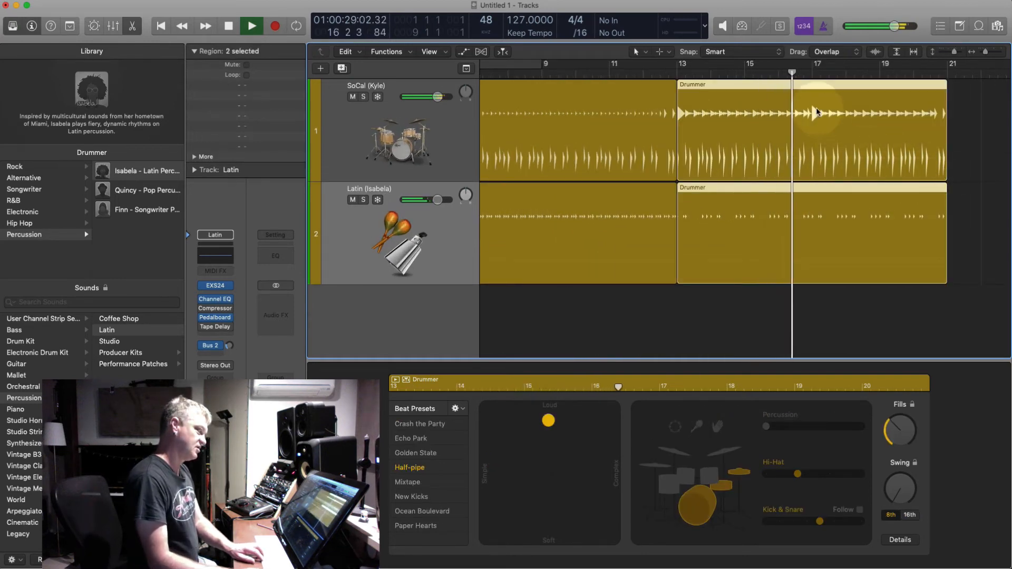
pyautogui.hscroll(1, 813, 113)
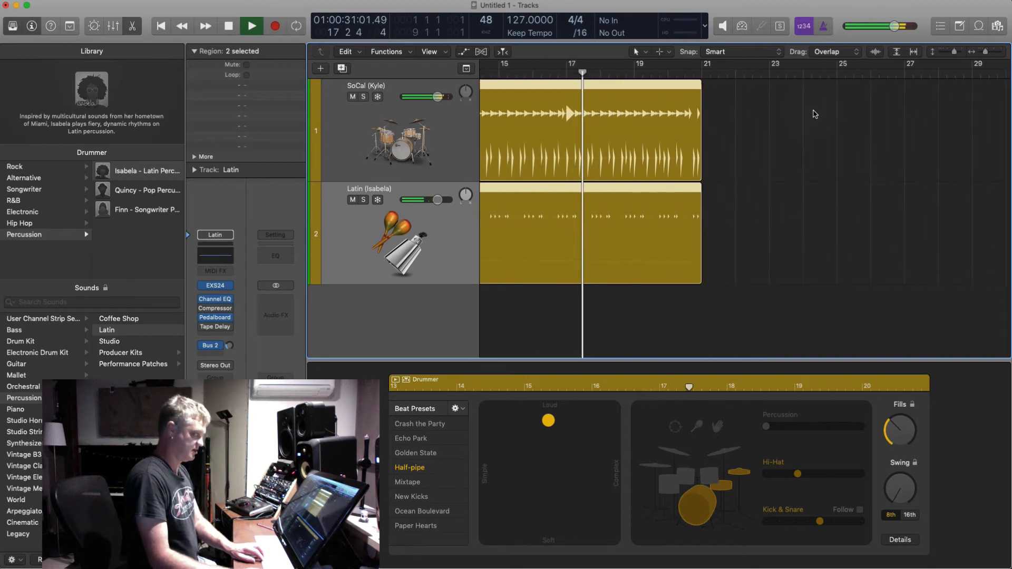
pyautogui.press('super+Up')
pyautogui.press('super+Up')
pyautogui.press('super+Left')
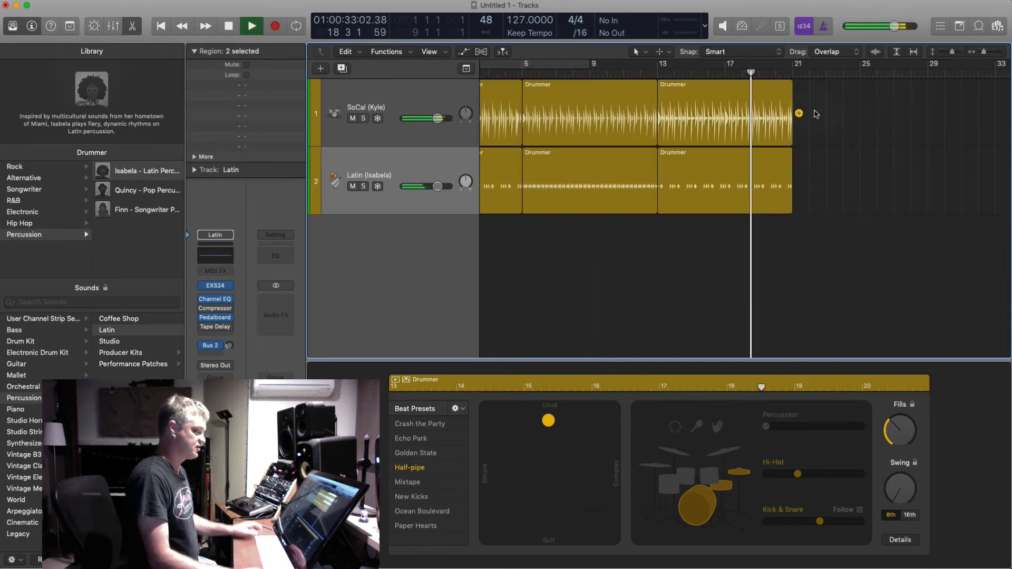
pyautogui.click(798, 113)
pyautogui.moveTo(820, 102); pyautogui.dragTo(819, 100)
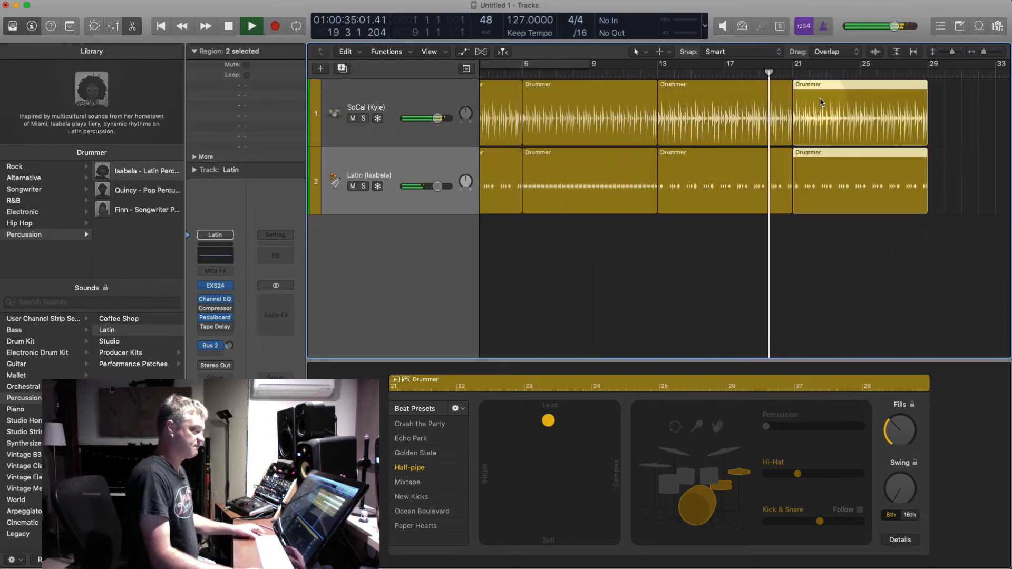
# Step: Colour the four regions between bars 13 and 29 on both tracks blue
pyautogui.press('super+Left')
pyautogui.press('super+Up')
pyautogui.press('super+Up')
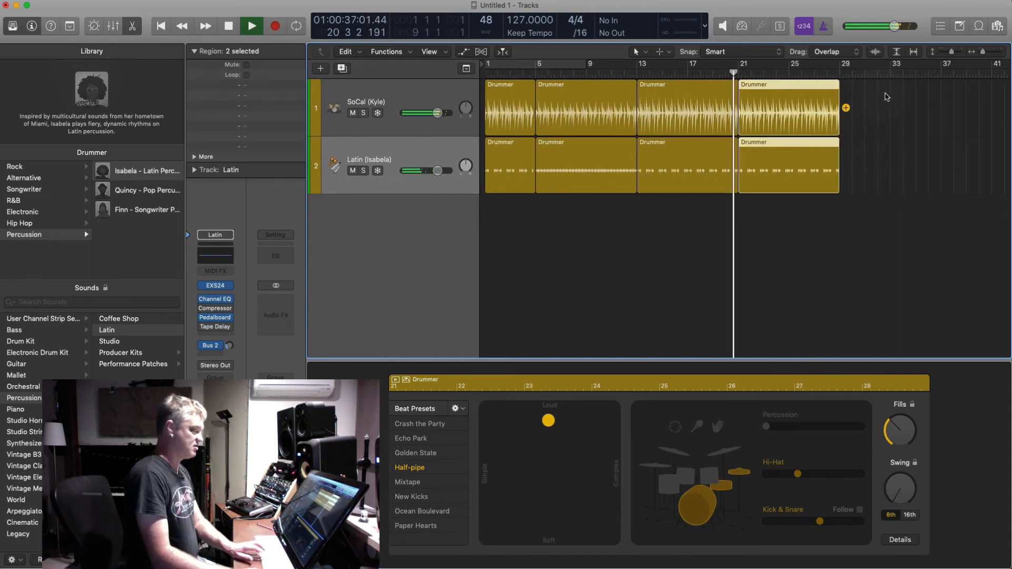
pyautogui.moveTo(887, 96); pyautogui.dragTo(682, 165)
pyautogui.hotkey('alt', 'c')
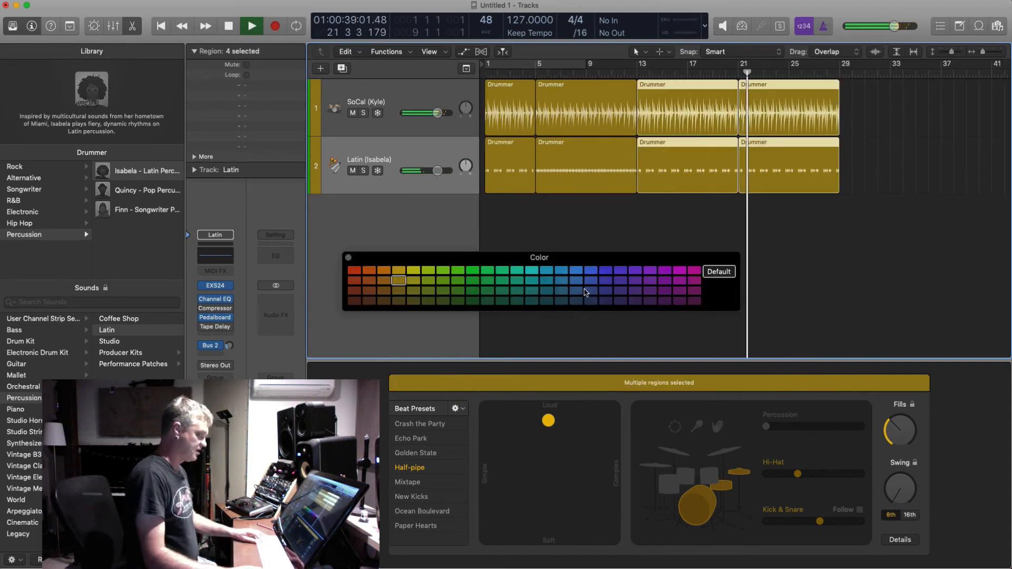
pyautogui.click(576, 270)
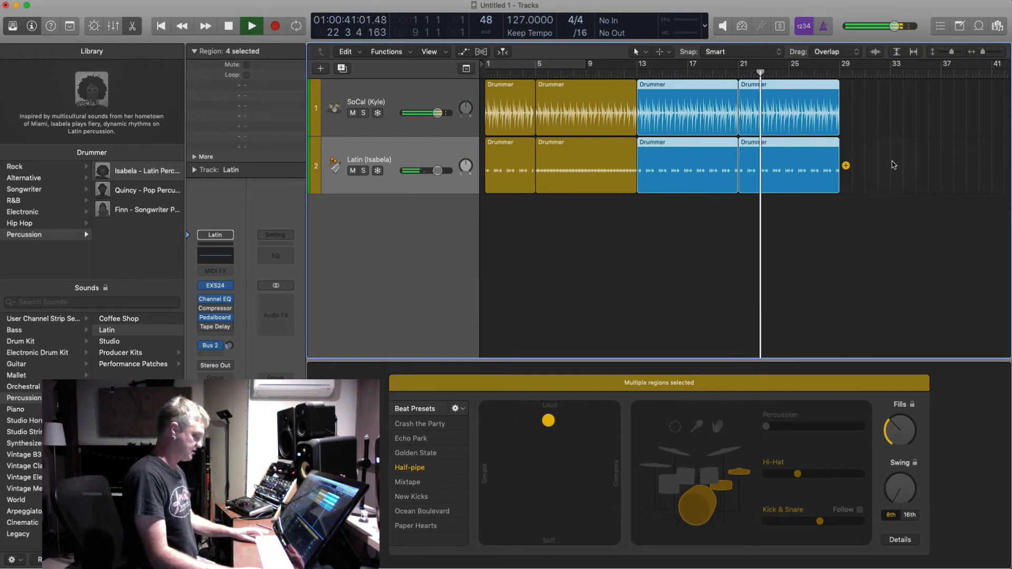
pyautogui.hotkey('alt', 'c')
pyautogui.hotkey('alt', 'c')
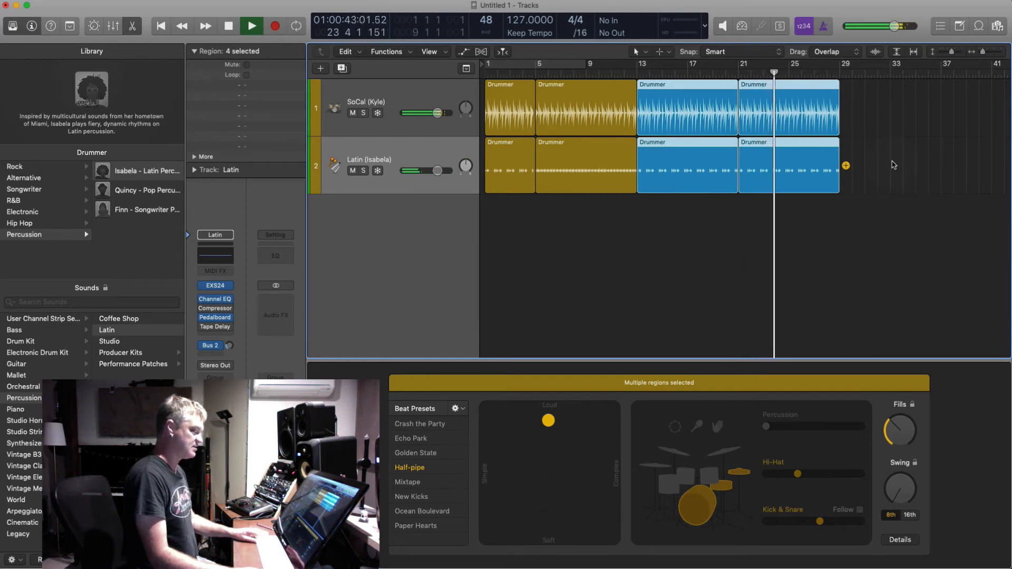
# Step: Copy all regions between bars 5 and 29 on both tracks so the copies start at bar 29
pyautogui.click(899, 121)
pyautogui.moveTo(897, 106); pyautogui.dragTo(709, 175)
pyautogui.click(877, 150)
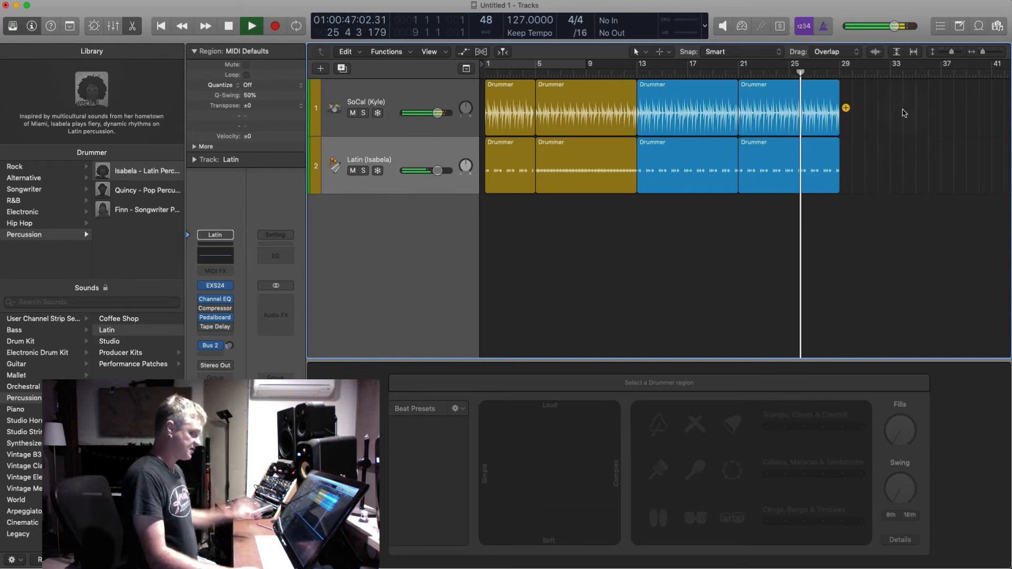
pyautogui.moveTo(907, 106); pyautogui.dragTo(550, 183)
pyautogui.moveTo(563, 87); pyautogui.dragTo(866, 89)
pyautogui.hscroll(3, 866, 89)
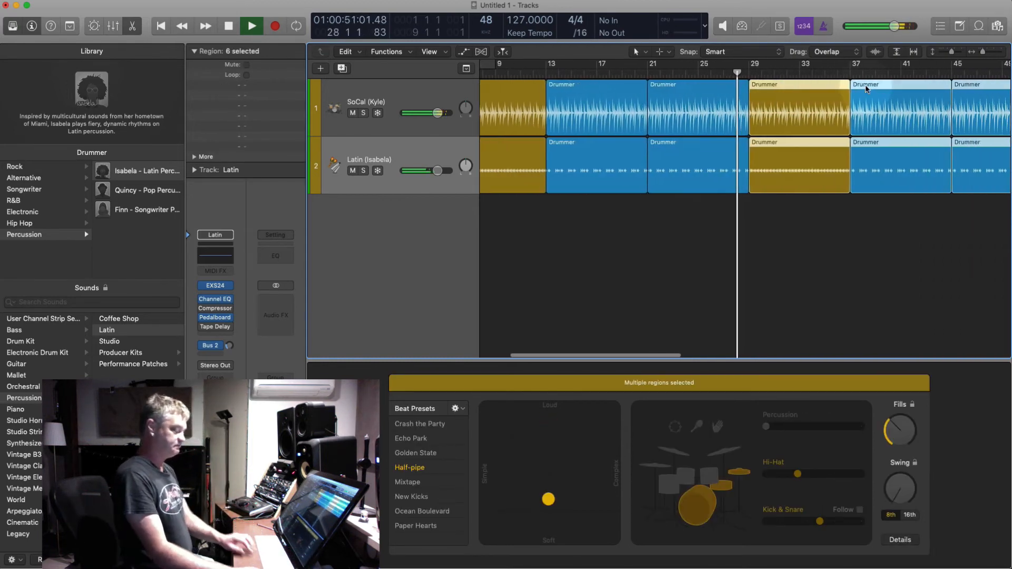
pyautogui.press('z')
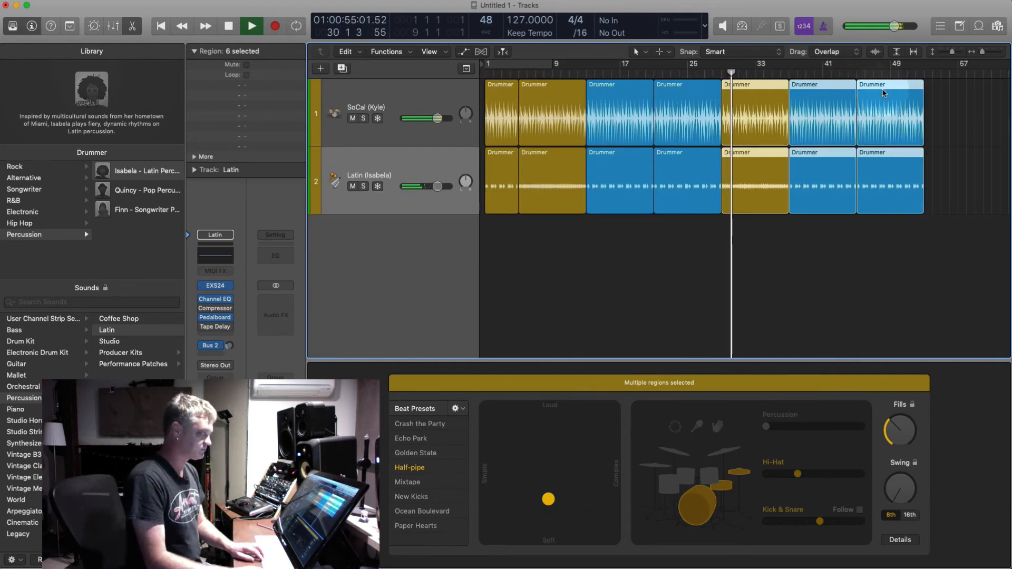
# Step: Select the SoCal track, play the opening bars of the arrangement, and return the playhead to the start
pyautogui.click(766, 119)
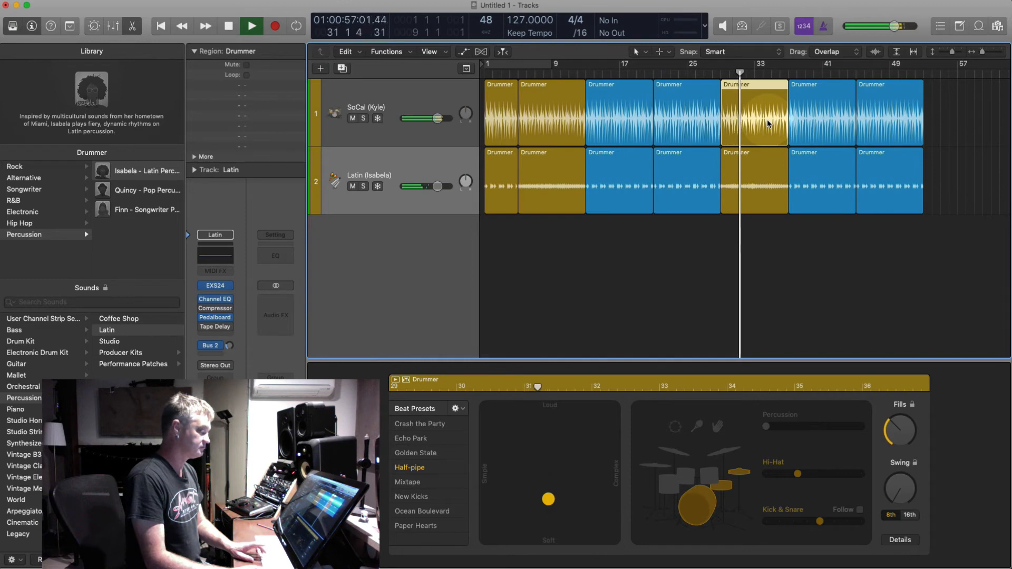
pyautogui.press('space')
pyautogui.press('super+Up')
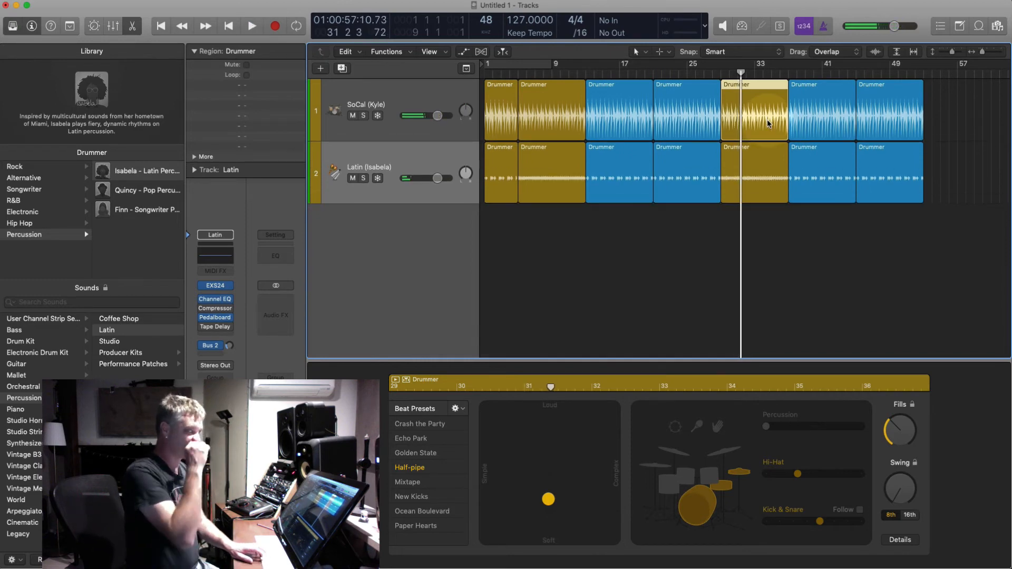
pyautogui.press('super+Left')
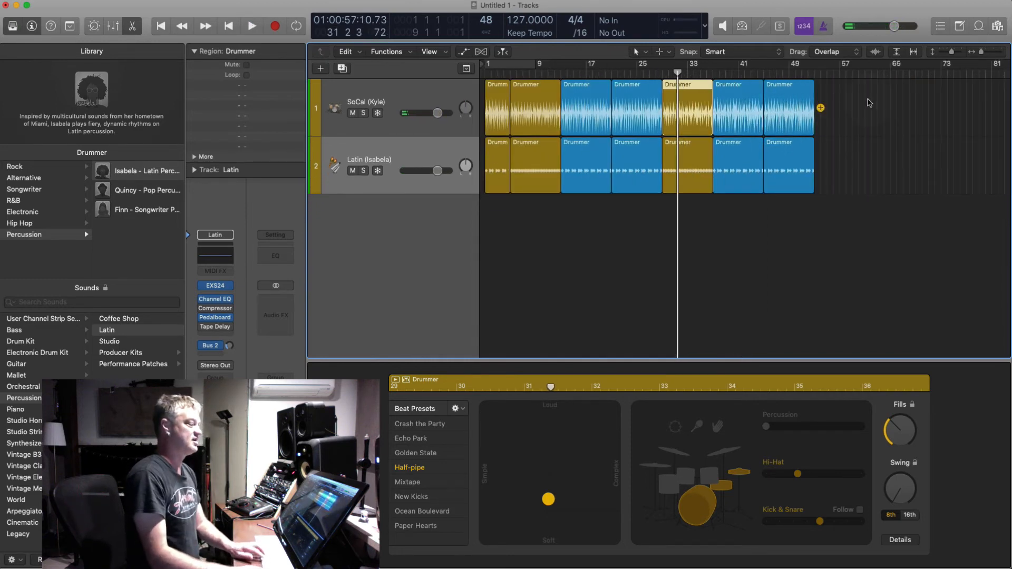
pyautogui.click(427, 94)
pyautogui.press('Return')
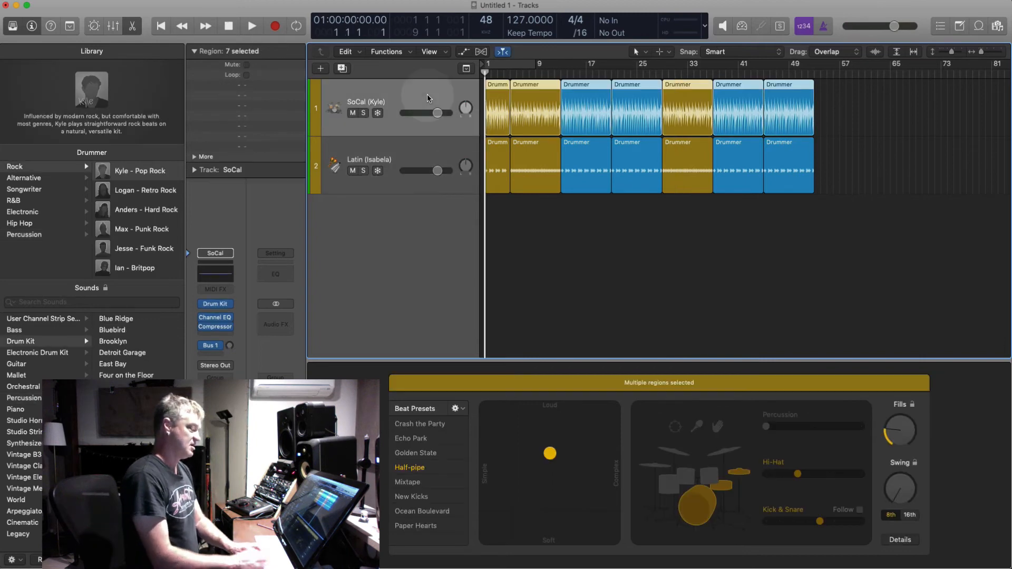
pyautogui.press('super+Right')
pyautogui.press('super+Right')
pyautogui.press('space')
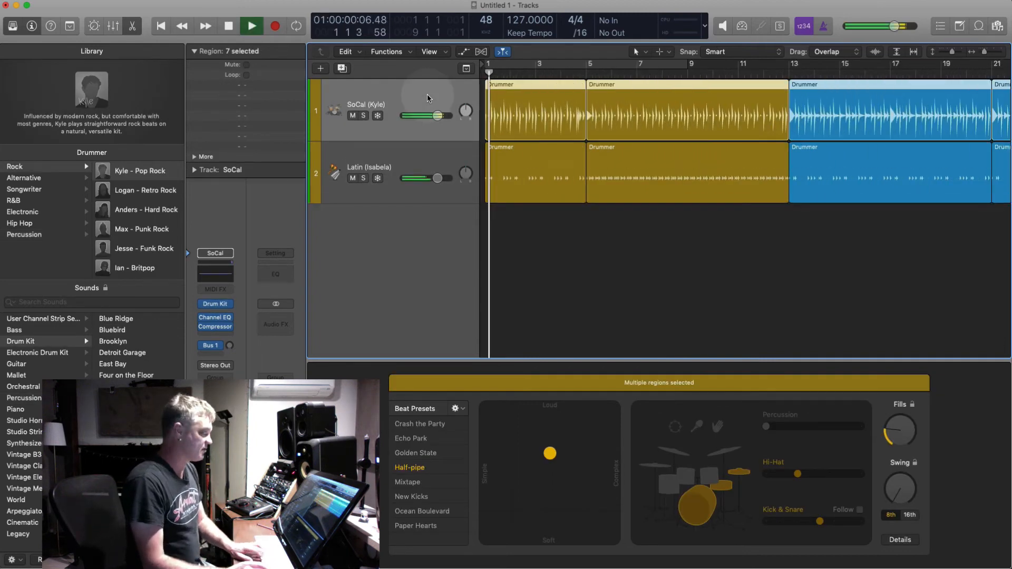
pyautogui.press('super+Down')
pyautogui.press('super+Right')
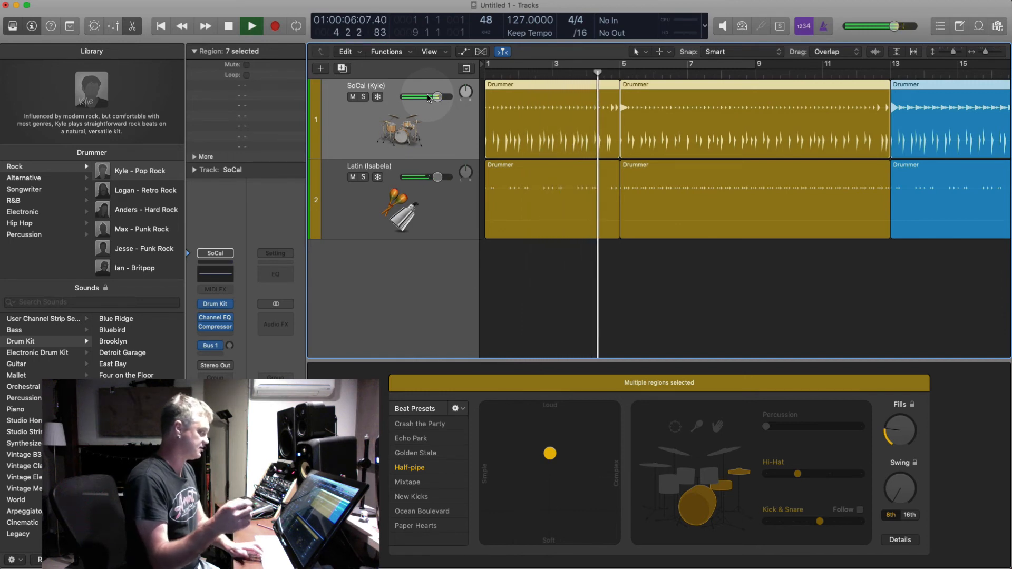
pyautogui.press('space')
pyautogui.press('Return')
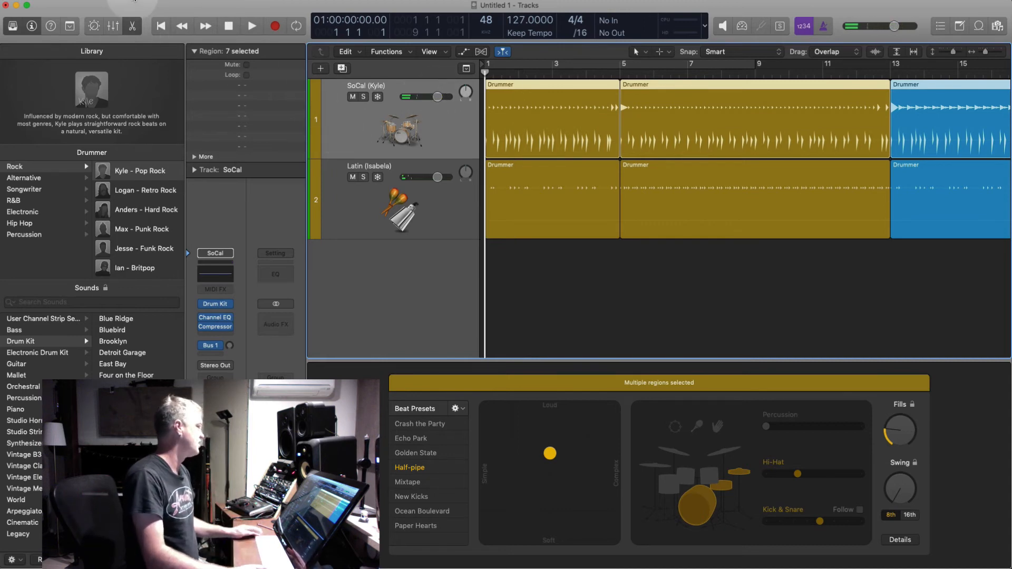
# Step: Create a software instrument track below the SoCal track and load the Picked Bass sound
pyautogui.click(134, 0)
pyautogui.press('Escape')
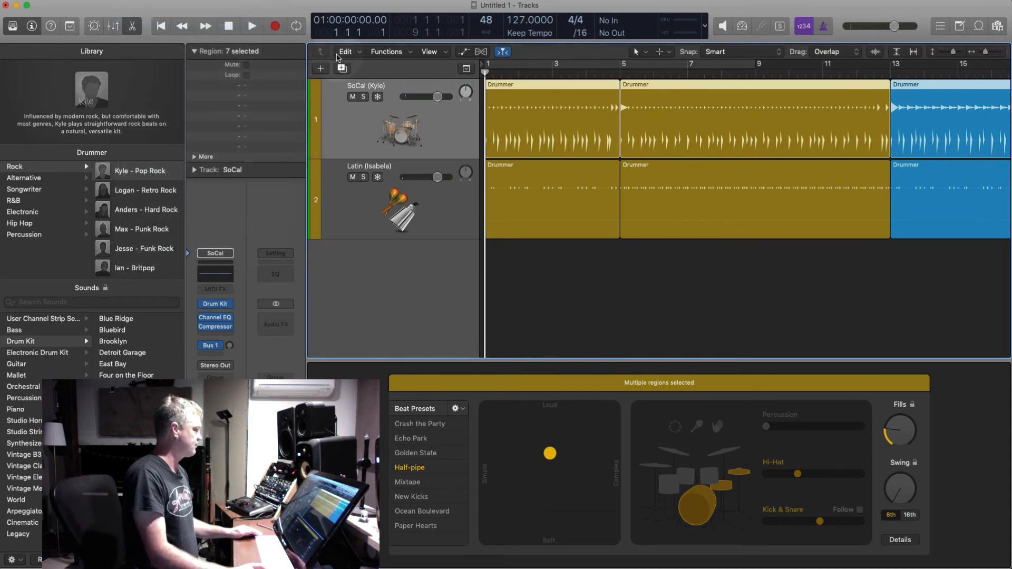
pyautogui.press('alt+super+s')
pyautogui.click(12, 26)
pyautogui.click(12, 26)
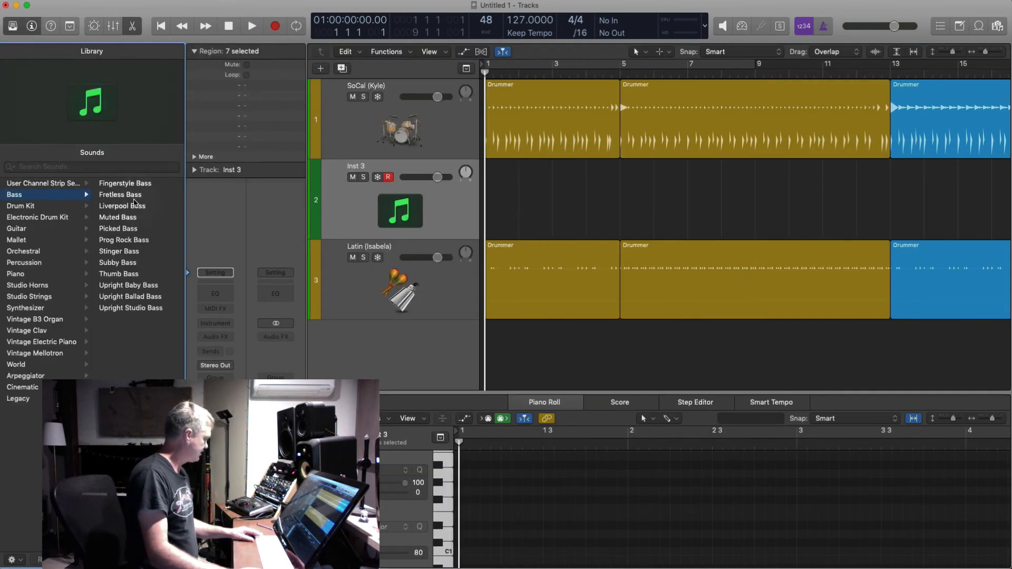
pyautogui.click(118, 228)
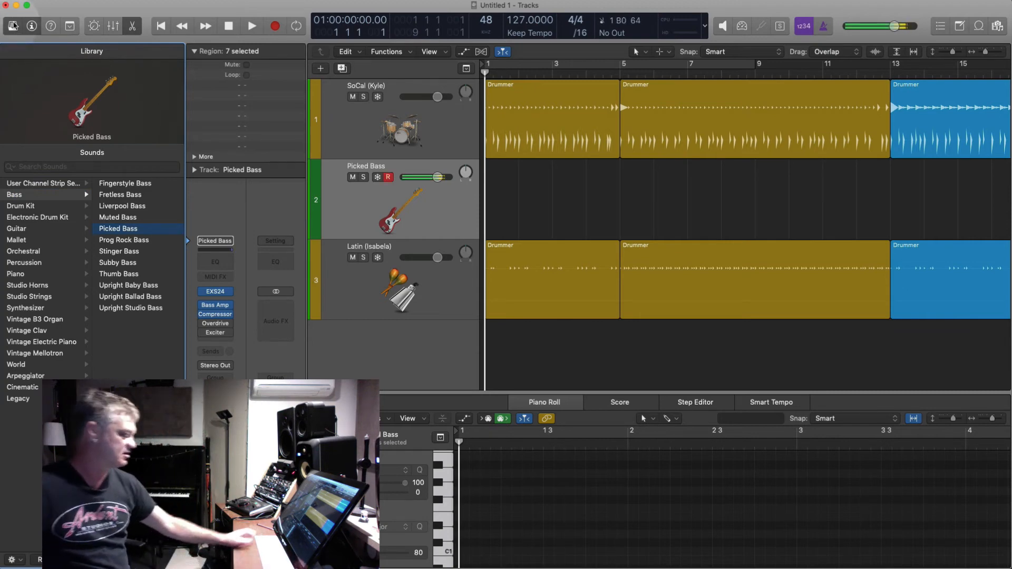
# Step: Turn on Low Latency Mode and play the arrangement from the start with the bass track record-enabled
pyautogui.click(742, 26)
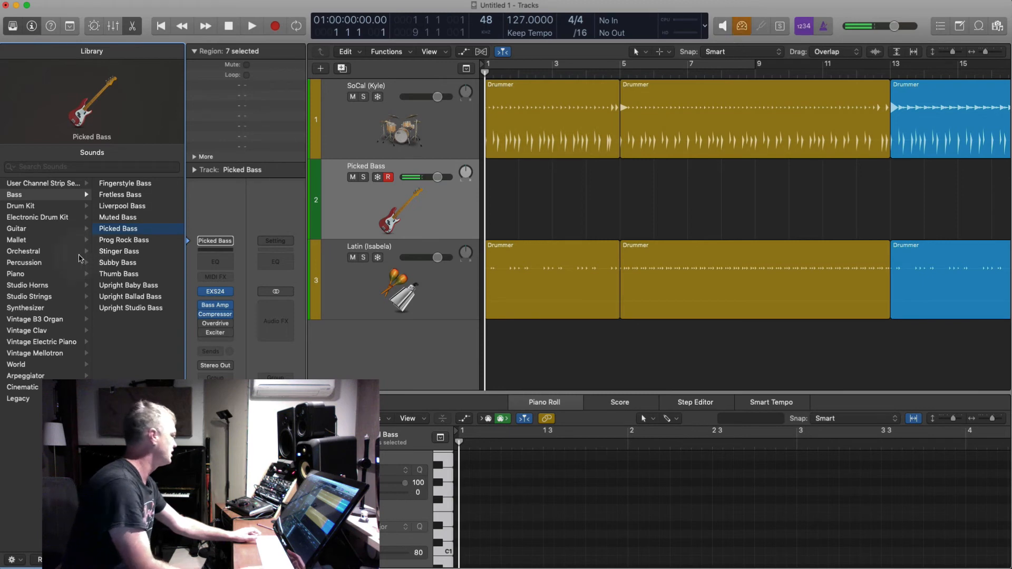
pyautogui.click(124, 241)
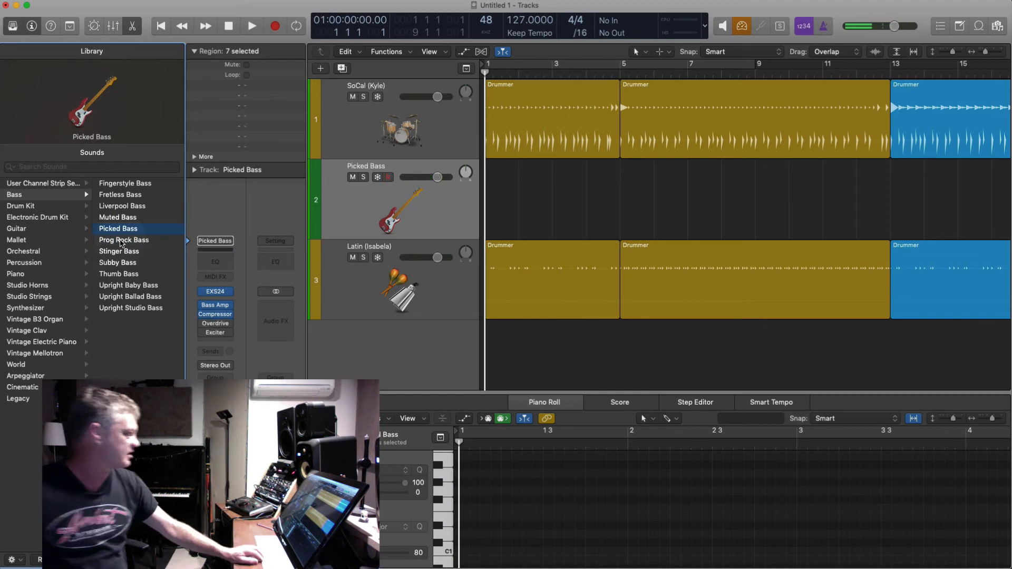
pyautogui.press('space')
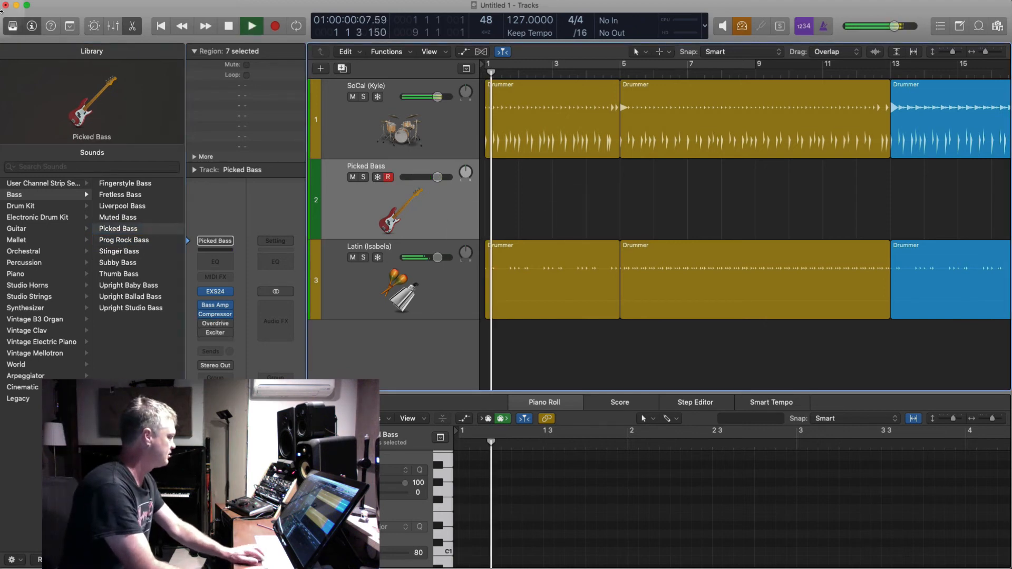
# Step: Close the sound library and play the arrangement from the start with the Picked Bass track record-enabled
pyautogui.press('y')
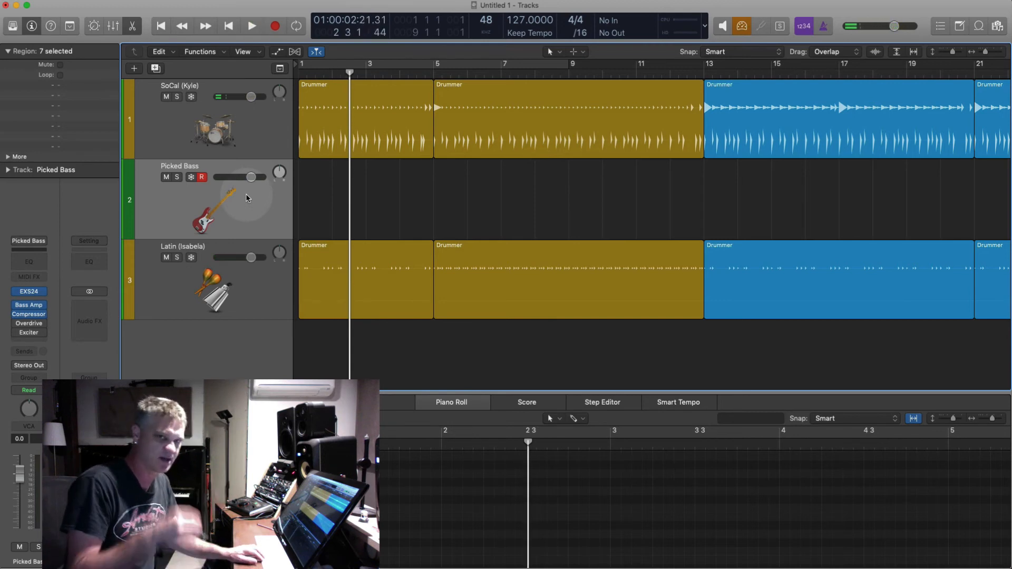
pyautogui.press('space')
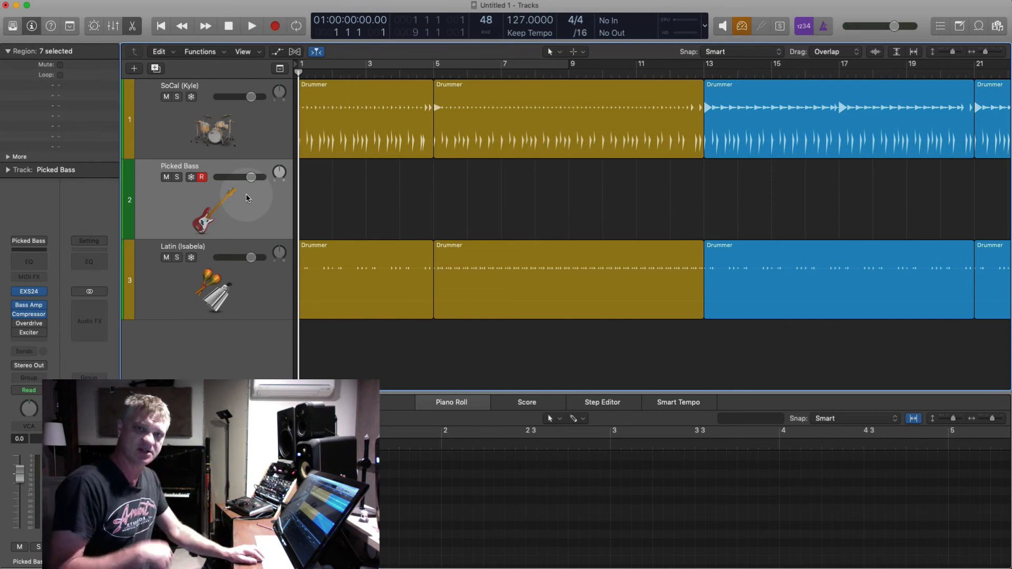
pyautogui.press('super+Right')
pyautogui.press('super+Up')
pyautogui.press('super+Up')
pyautogui.press('space')
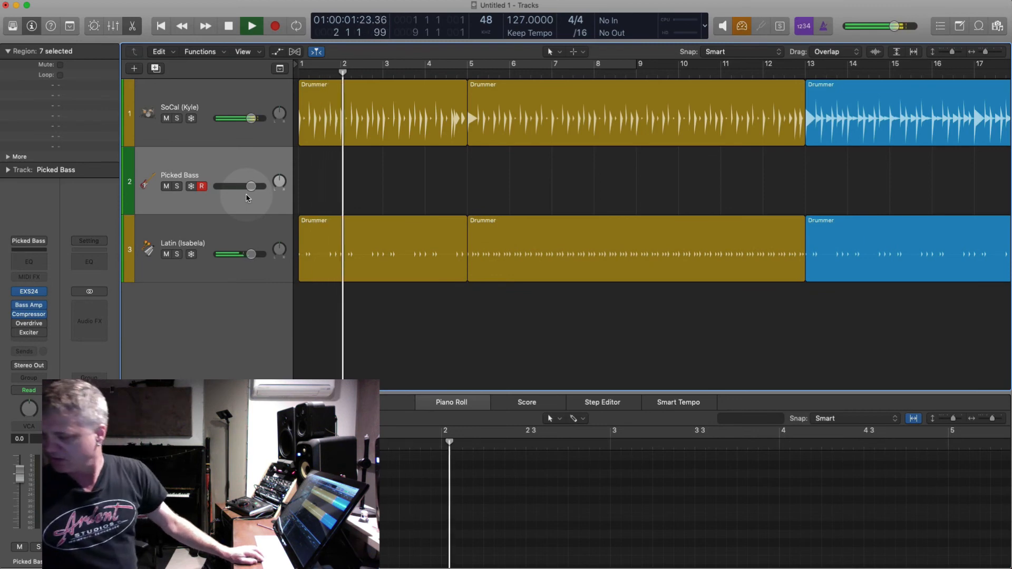
# Step: Rehearse the bass part over the opening bars, restarting playback from bar 1 between attempts
pyautogui.press('space')
pyautogui.press(',')
pyautogui.press('space')
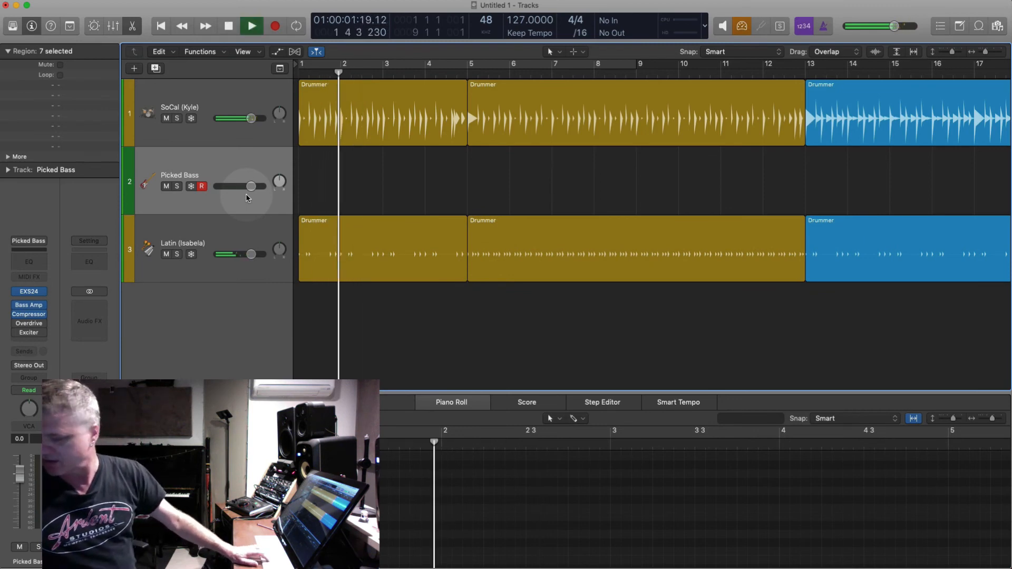
pyautogui.press('space')
pyautogui.press(',')
pyautogui.press(',')
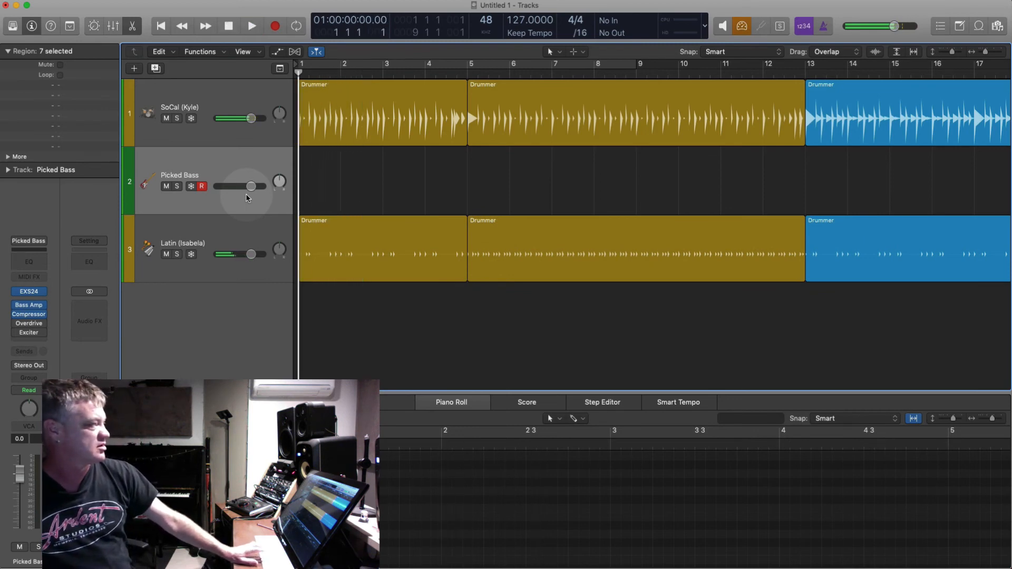
pyautogui.press('space')
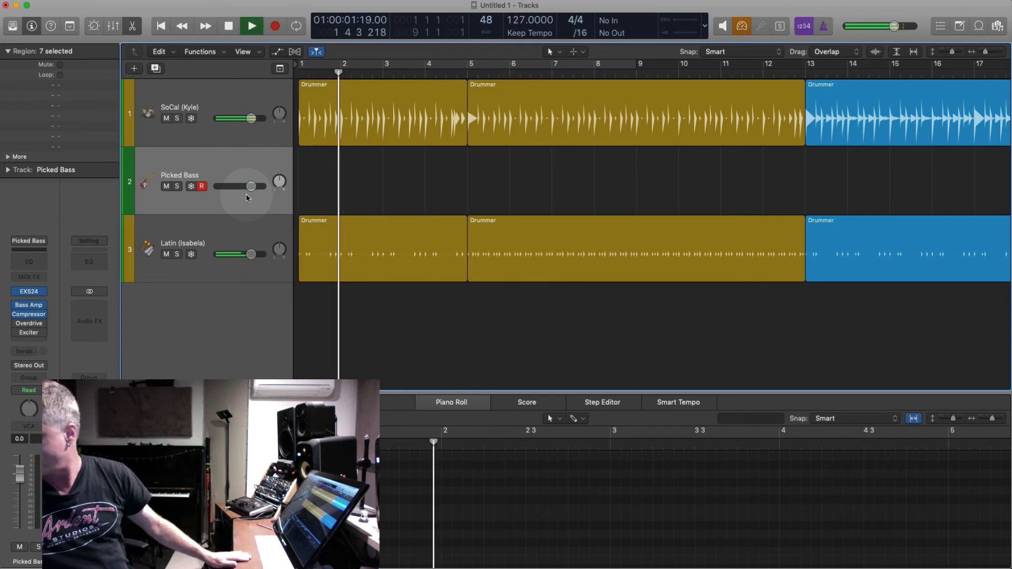
pyautogui.press('space')
pyautogui.press(',')
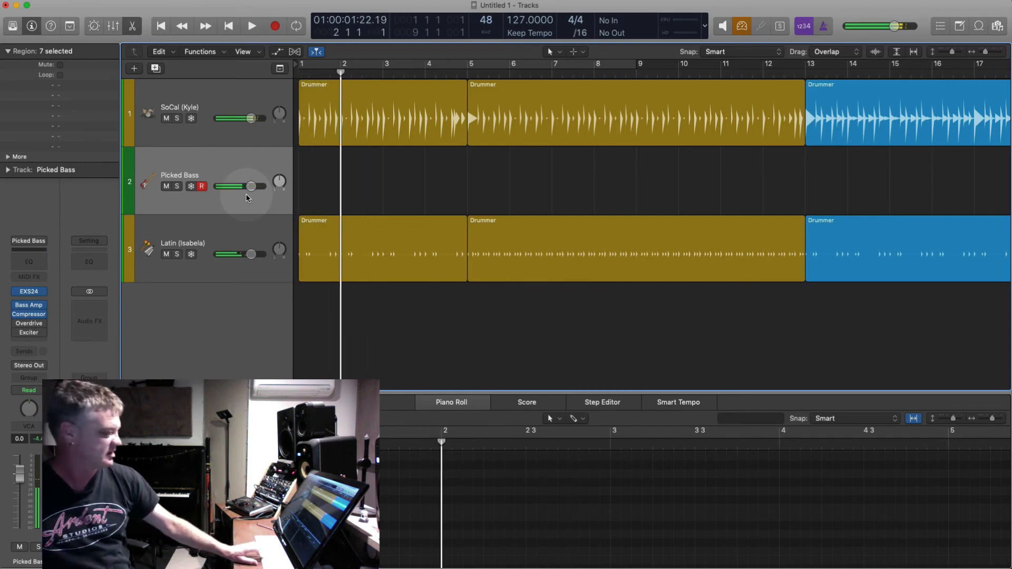
pyautogui.press('r')
pyautogui.press('space')
pyautogui.press(',')
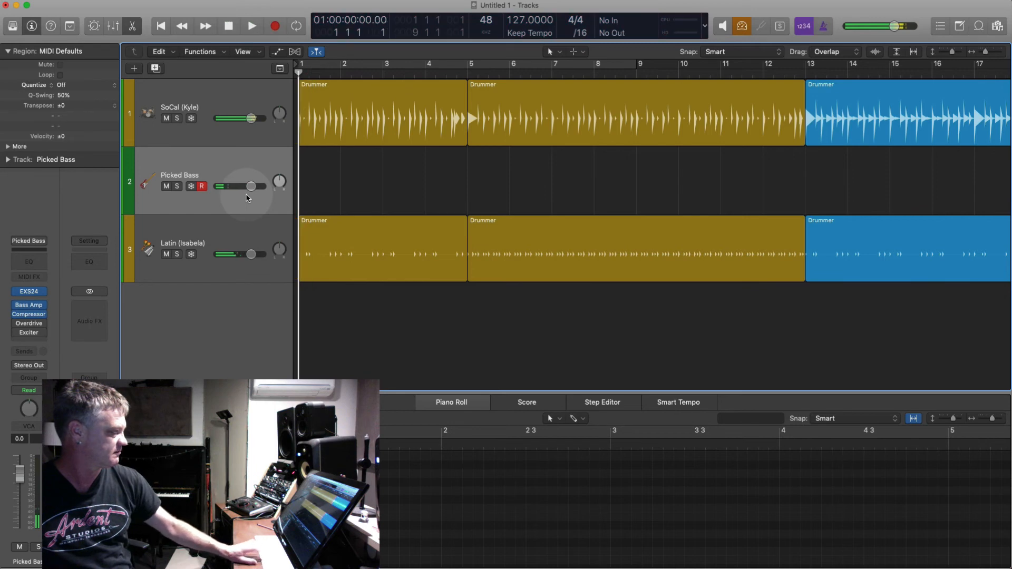
# Step: Record a four-bar bass part on the Picked Bass track from bar 1 to bar 5
pyautogui.press('r')
pyautogui.press('r')
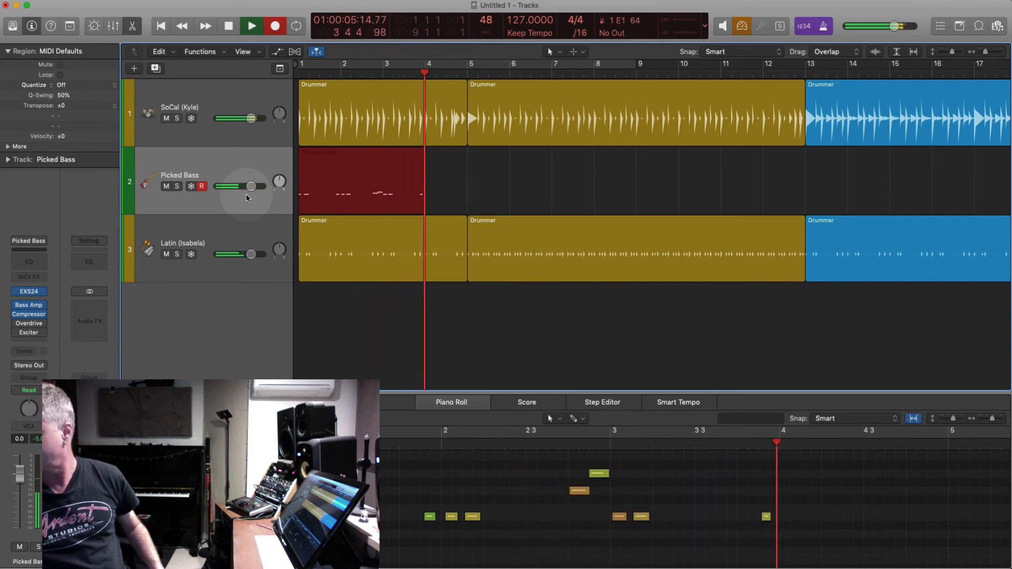
pyautogui.press('space')
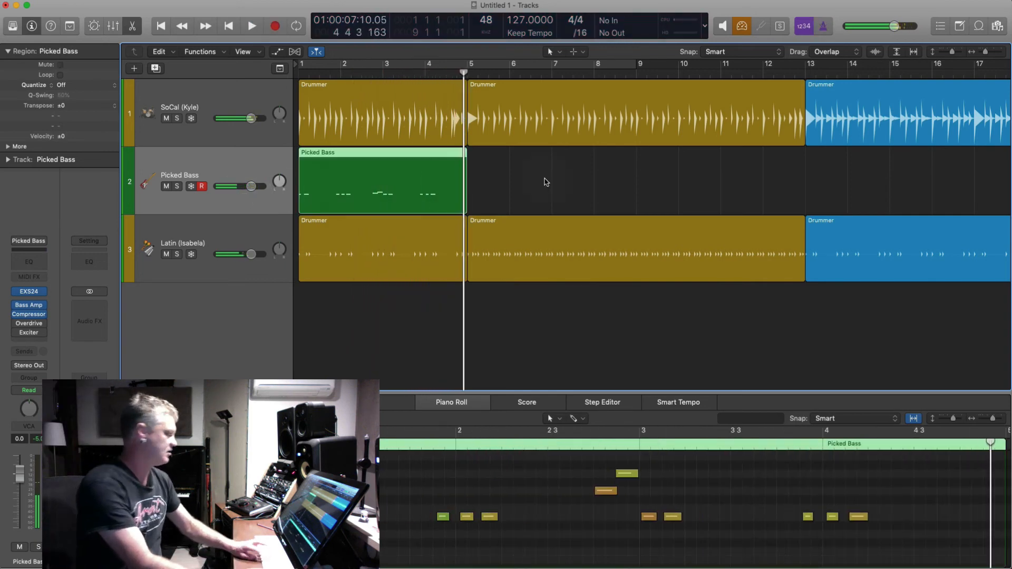
# Step: Quantize the recorded Picked Bass region to 1/8 Note and play the arrangement from the start
pyautogui.press(',')
pyautogui.press(',')
pyautogui.press(',')
pyautogui.click(61, 85)
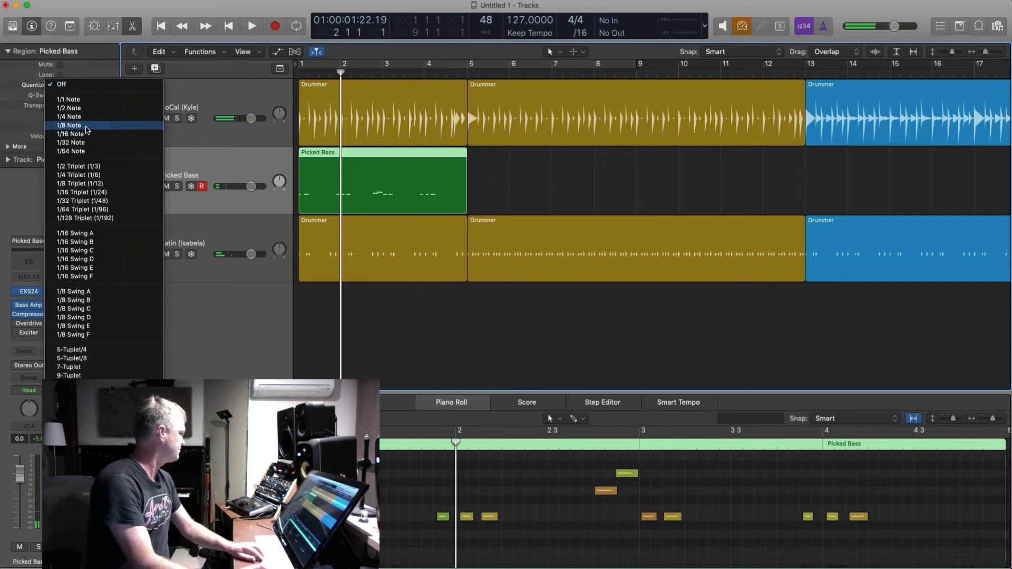
pyautogui.click(150, 127)
pyautogui.press('Return')
pyautogui.press('space')
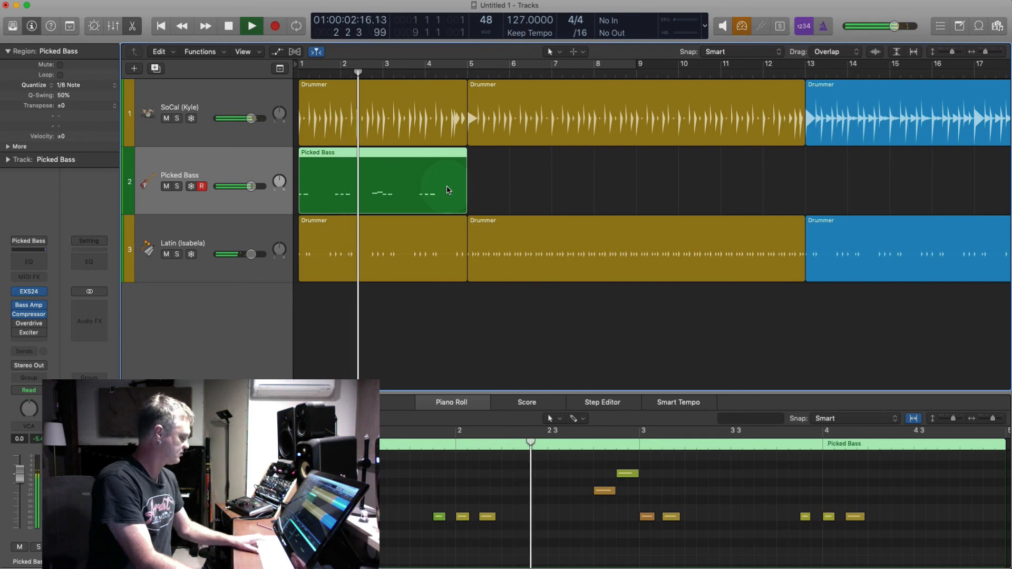
# Step: Loop the Picked Bass region across the arrangement and stop playback
pyautogui.press('l')
pyautogui.press('super+Left')
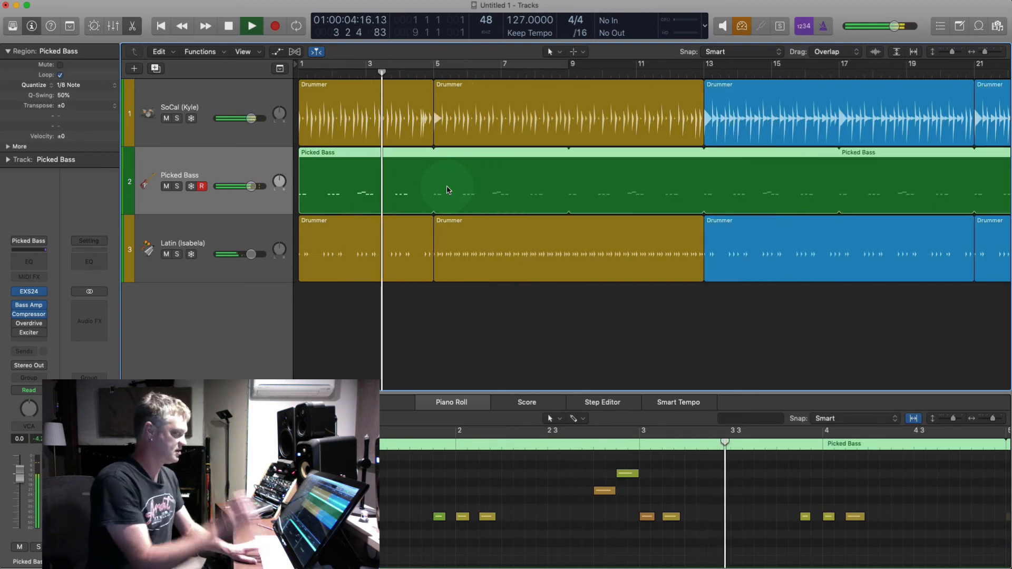
pyautogui.press('space')
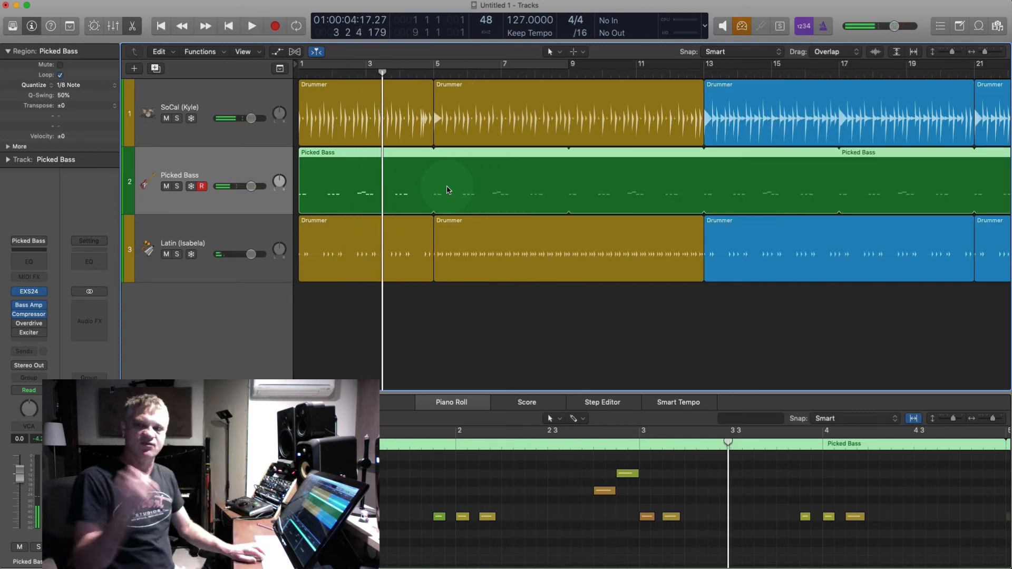
# Step: Return the playhead to the start and set the SoCal track's Kick & Snare to follow Picked Bass
pyautogui.press('super+Up')
pyautogui.press('super+Down')
pyautogui.press('super+Up')
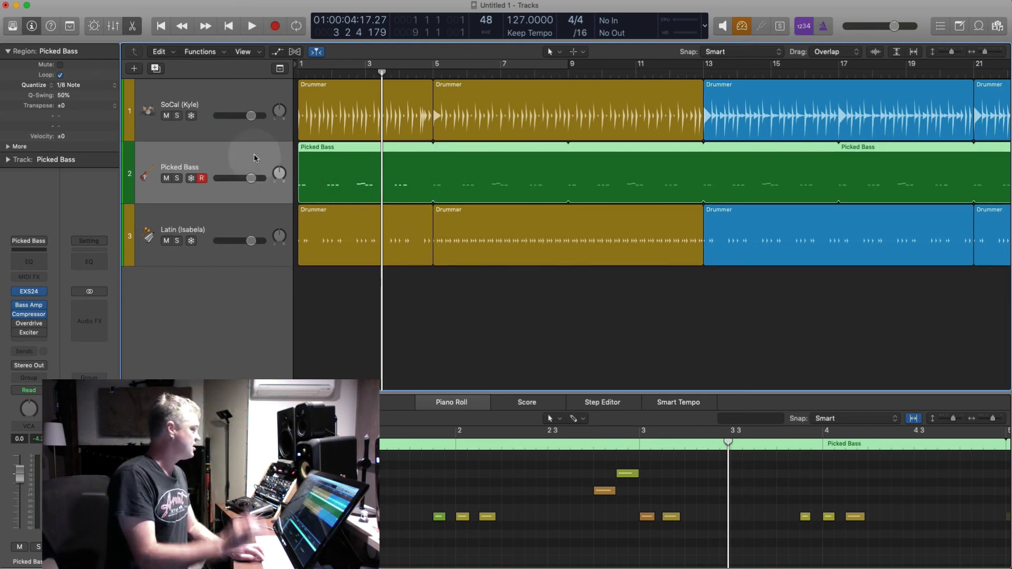
pyautogui.press(',')
pyautogui.press(',')
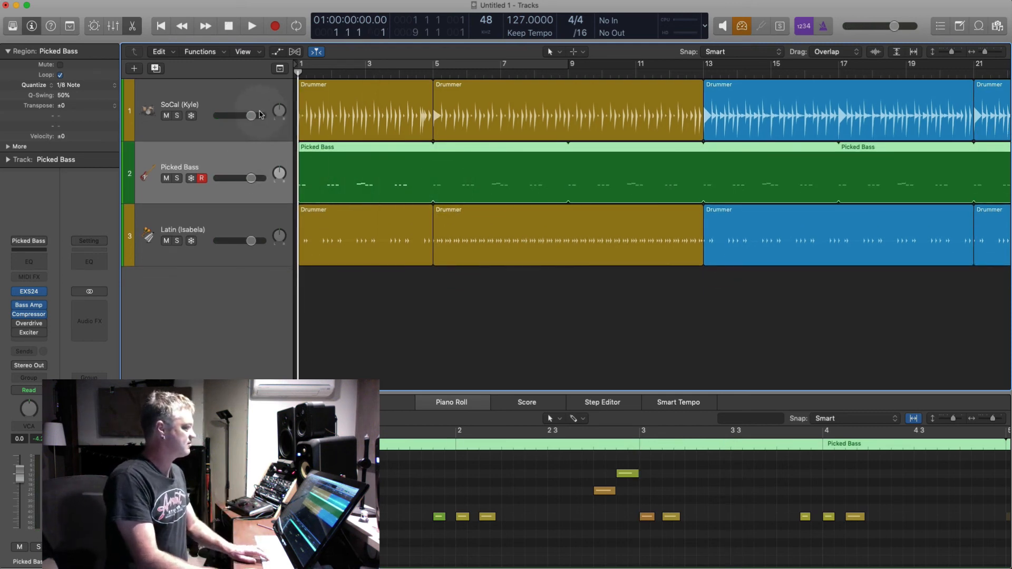
pyautogui.click(236, 101)
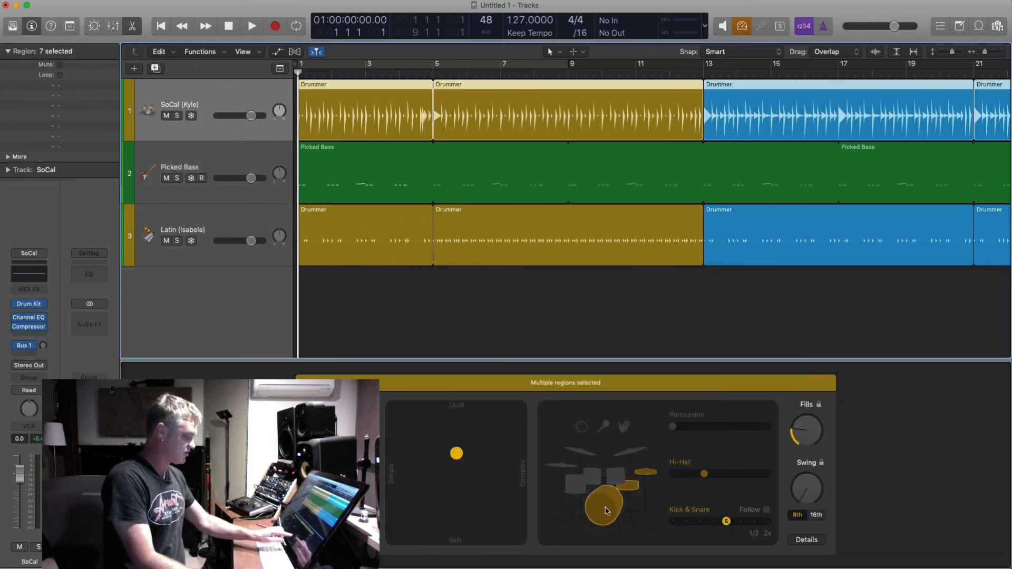
pyautogui.click(765, 510)
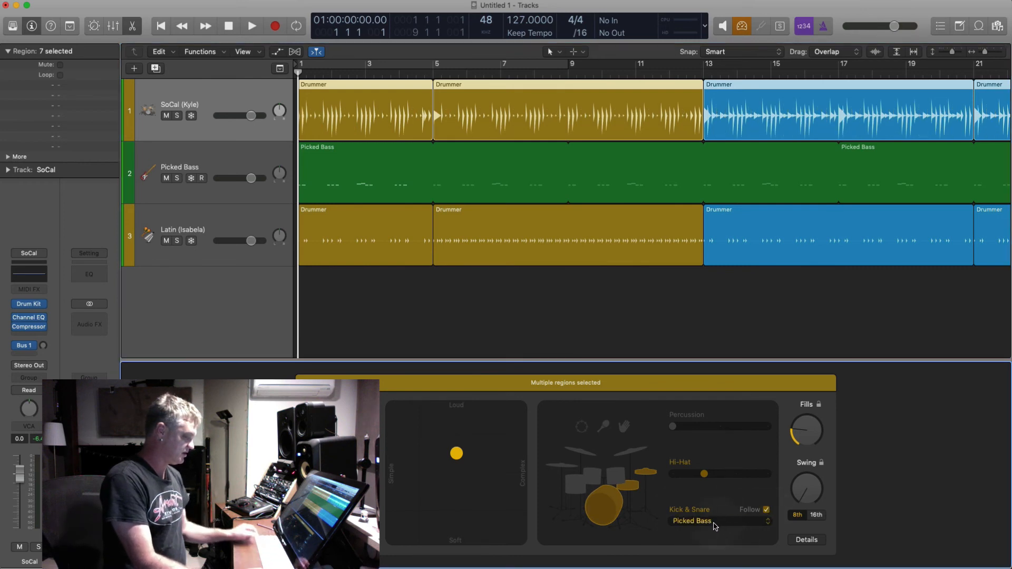
pyautogui.click(715, 521)
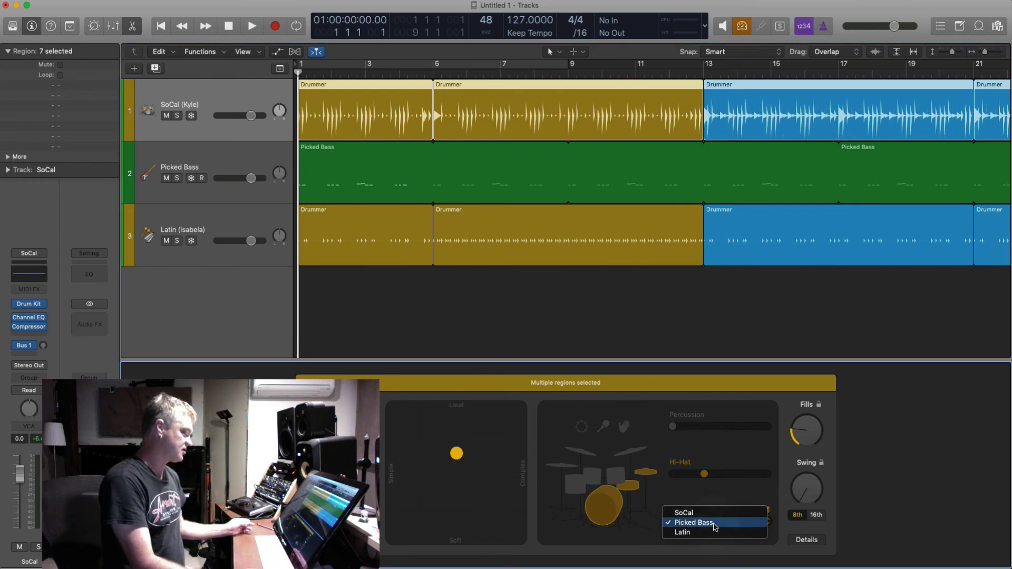
pyautogui.click(715, 522)
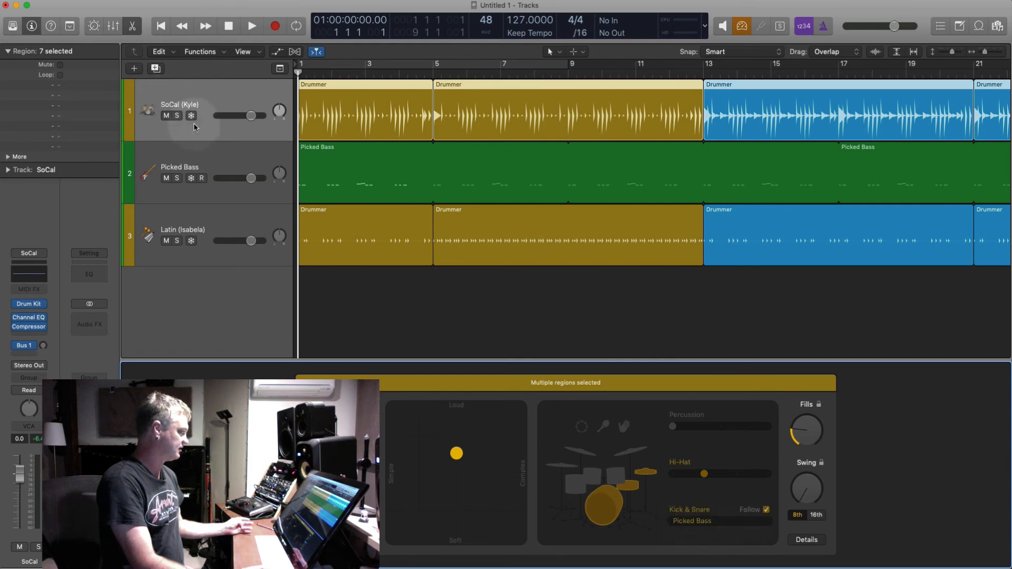
# Step: Play the arrangement from the start with the Picked Bass track selected, and select the SoCal region at bar 5
pyautogui.click(256, 163)
pyautogui.press('space')
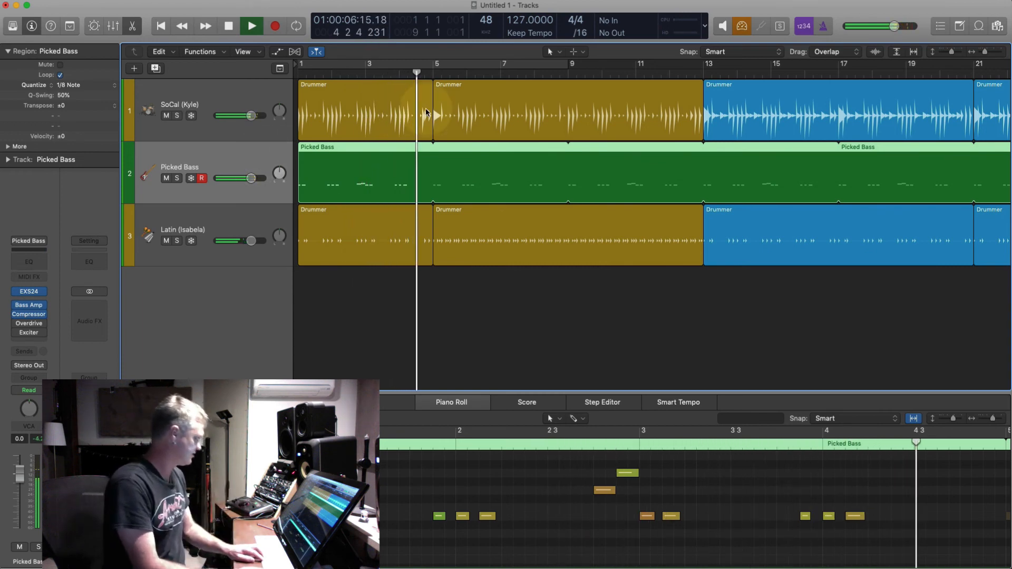
pyautogui.click(494, 110)
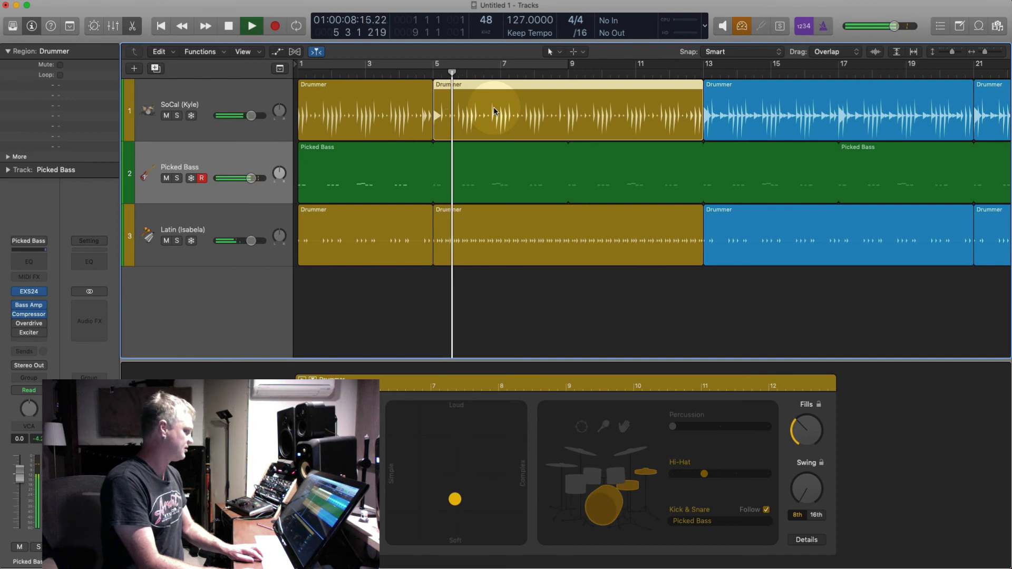
# Step: Shorten the Picked Bass loops to end just past the last Drummer regions, near bar 53, and stop playback
pyautogui.press('super+Left')
pyautogui.press('super+Left')
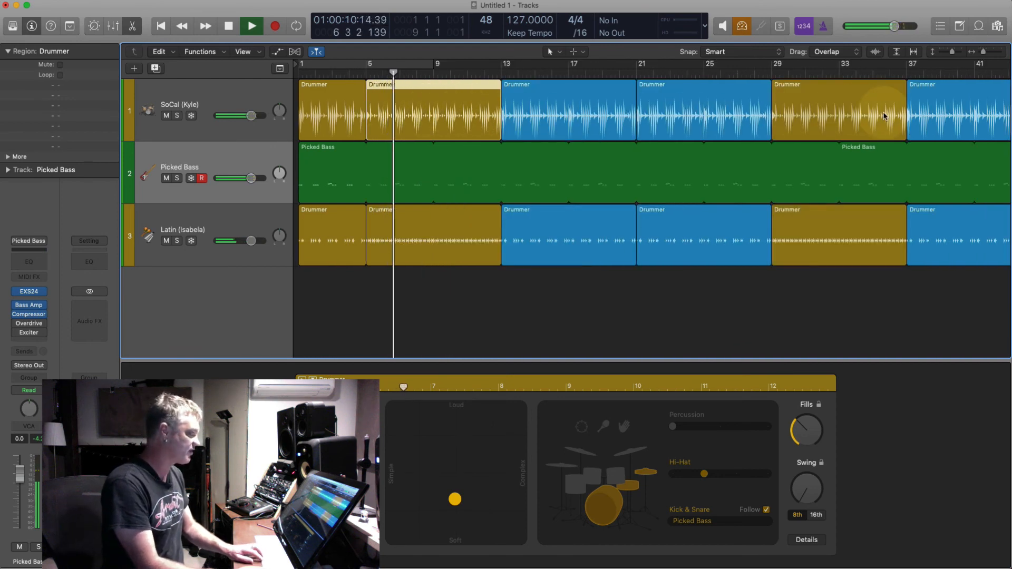
pyautogui.press('super+Left')
pyautogui.press('super+Left')
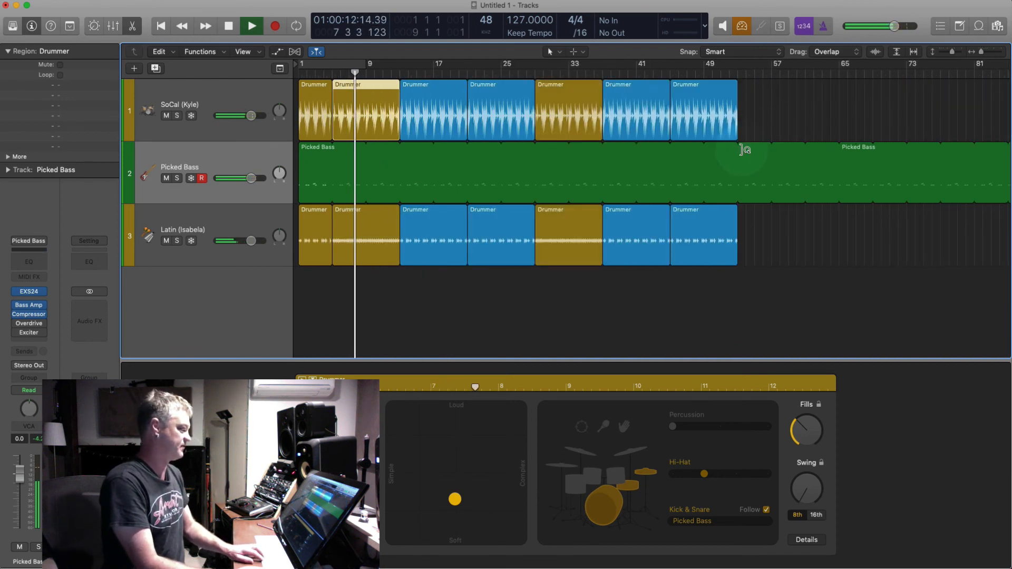
pyautogui.click(743, 150)
pyautogui.press('space')
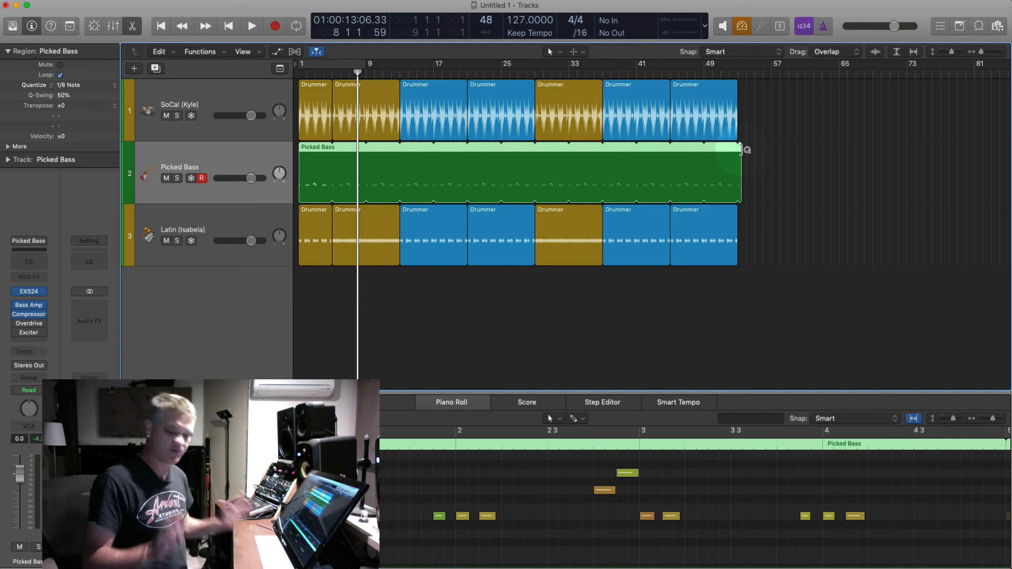
# Step: Review the Drummer settings of the Latin track and the SoCal track, and fit the whole arrangement in view
pyautogui.press('super+Right')
pyautogui.press('super+Right')
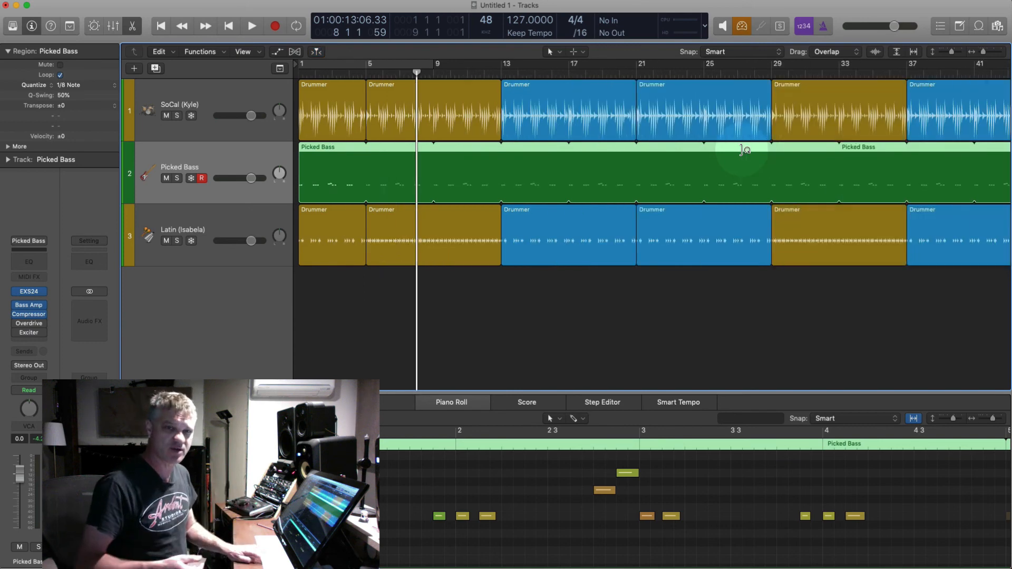
pyautogui.press('super+Up')
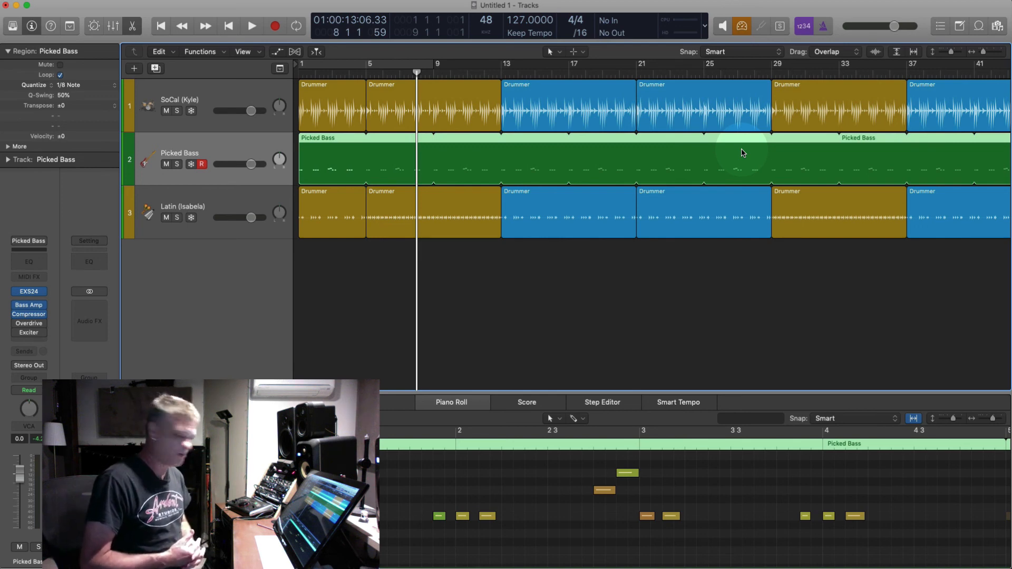
pyautogui.click(249, 204)
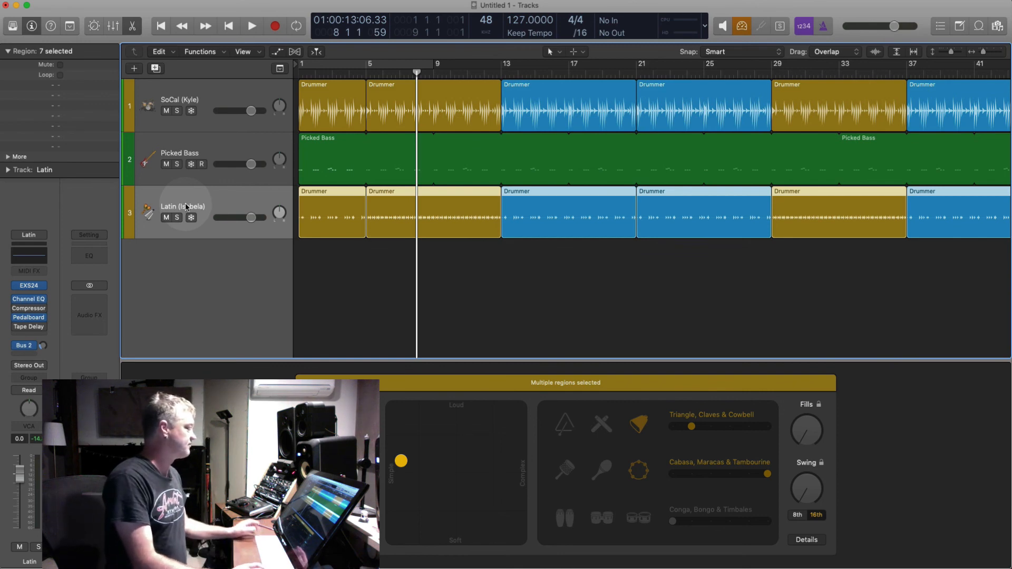
pyautogui.press('super+Left')
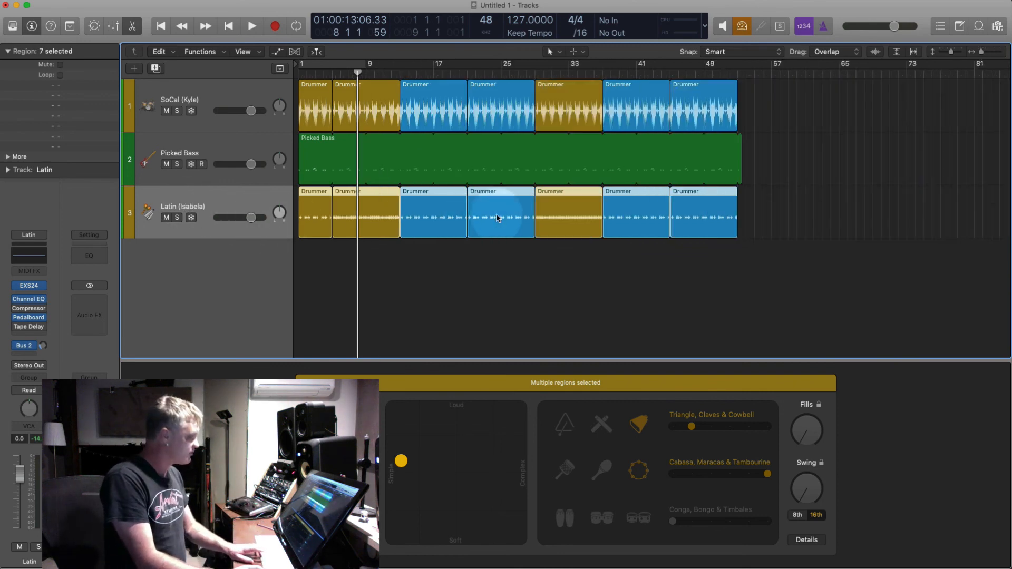
pyautogui.click(795, 128)
pyautogui.click(211, 95)
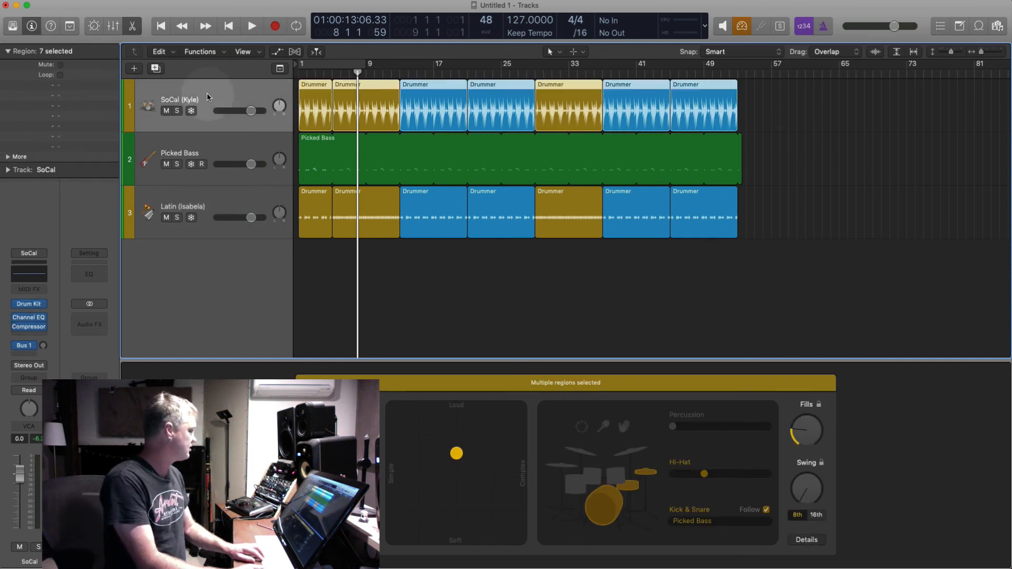
pyautogui.press('super+Right')
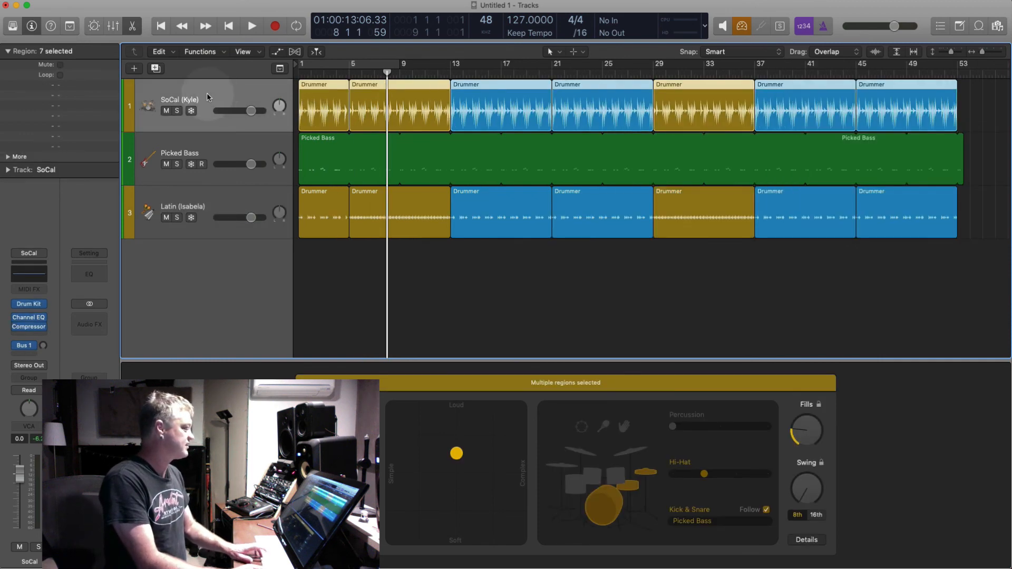
pyautogui.press('super+Down')
pyautogui.press('super+Left')
pyautogui.press('super+Right')
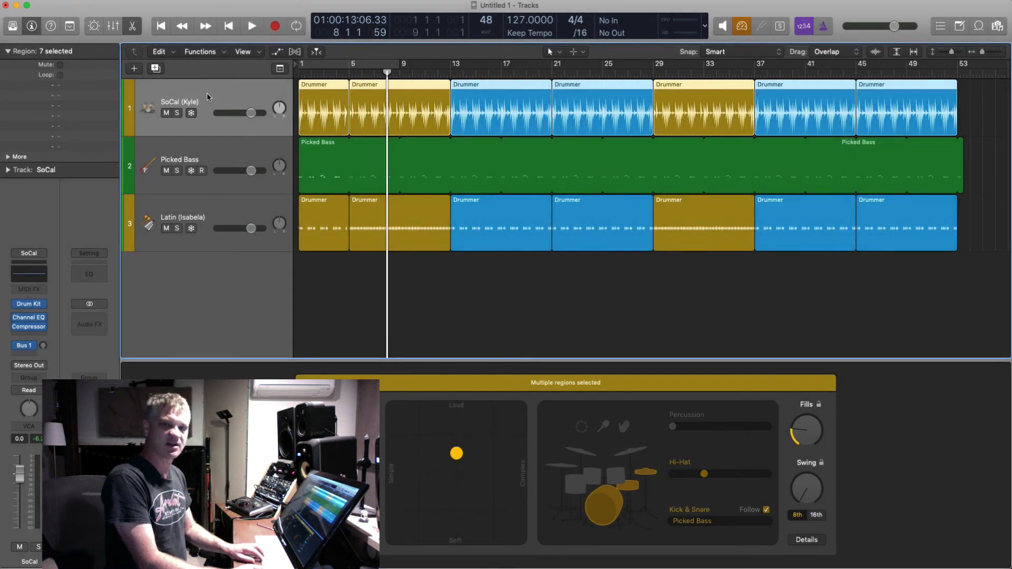